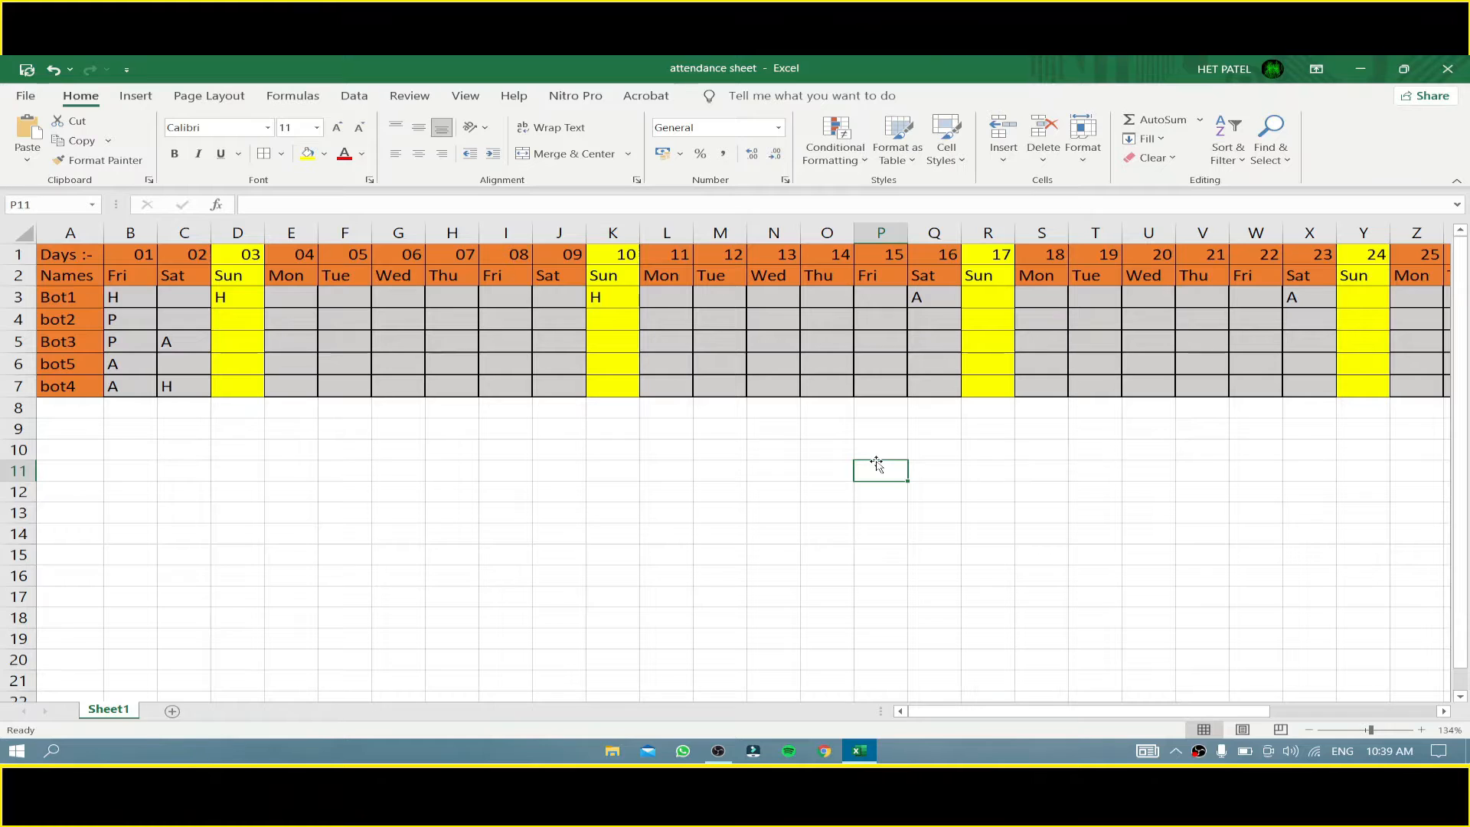
Step: Inspect the October attendance table on Sheet1 and the full date stored in header cell B1
scroll(877, 465, "right", 2)
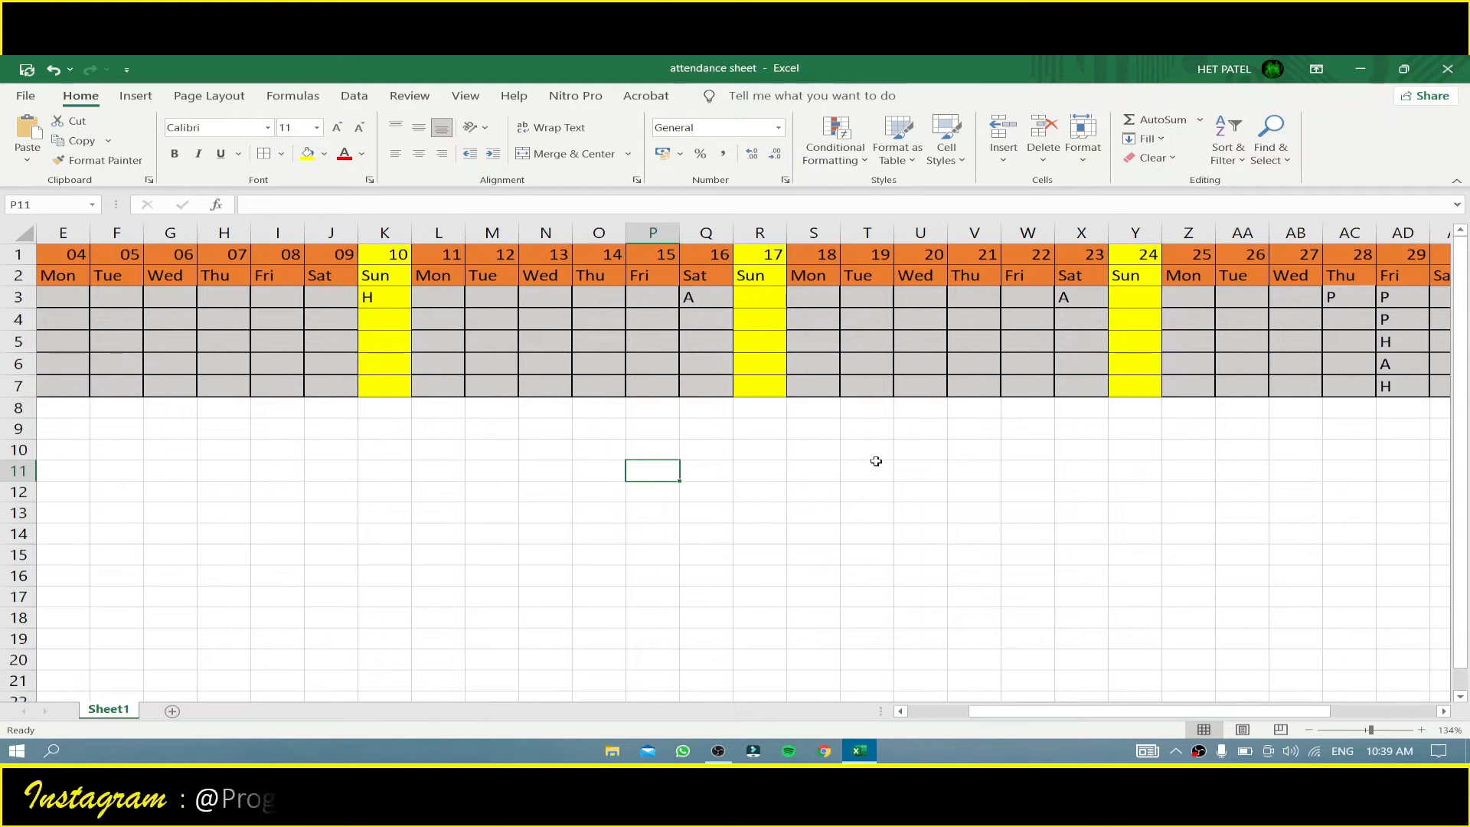
scroll(877, 462, "left", 2)
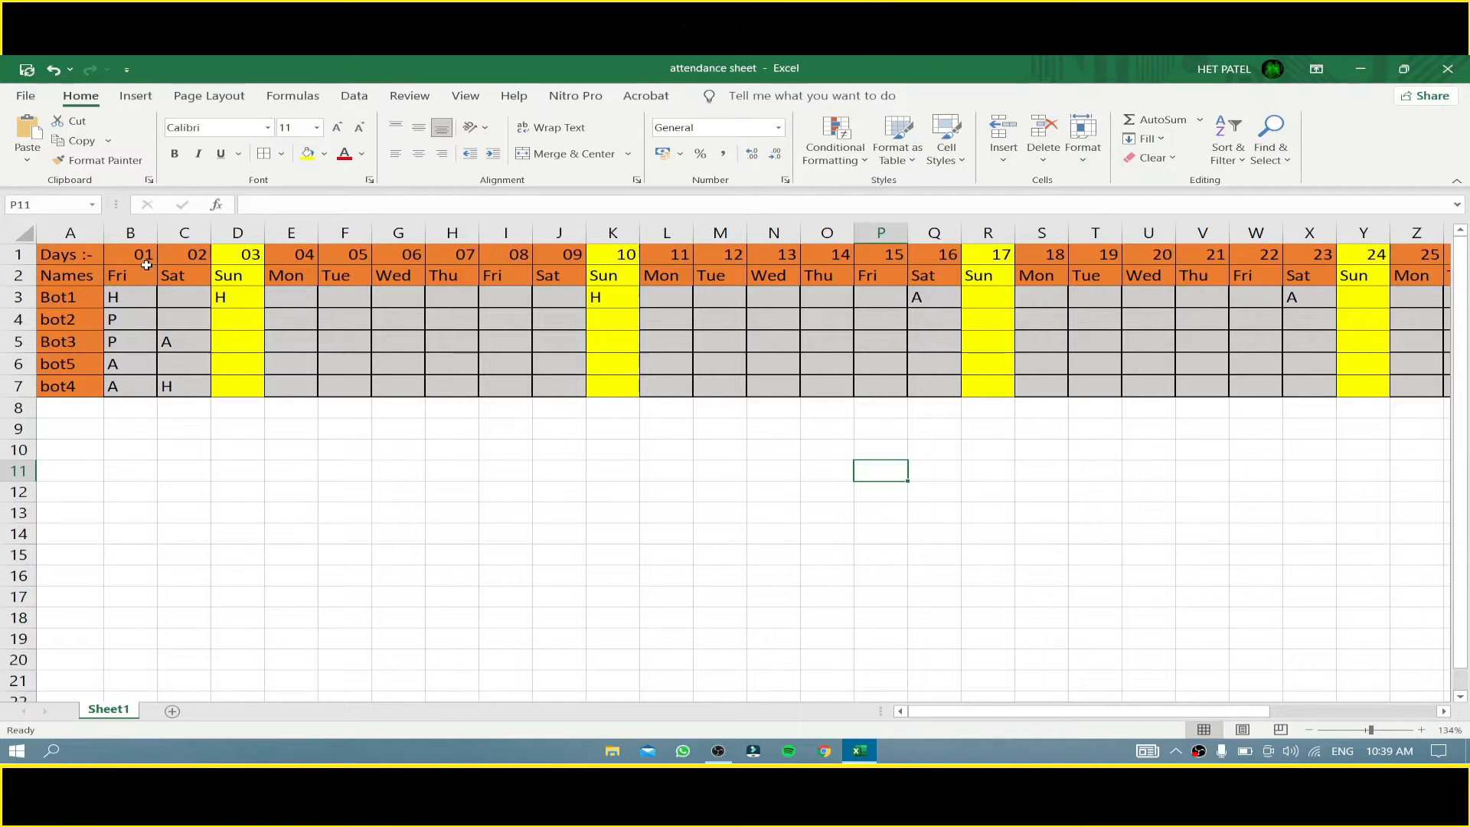
left_click(122, 260)
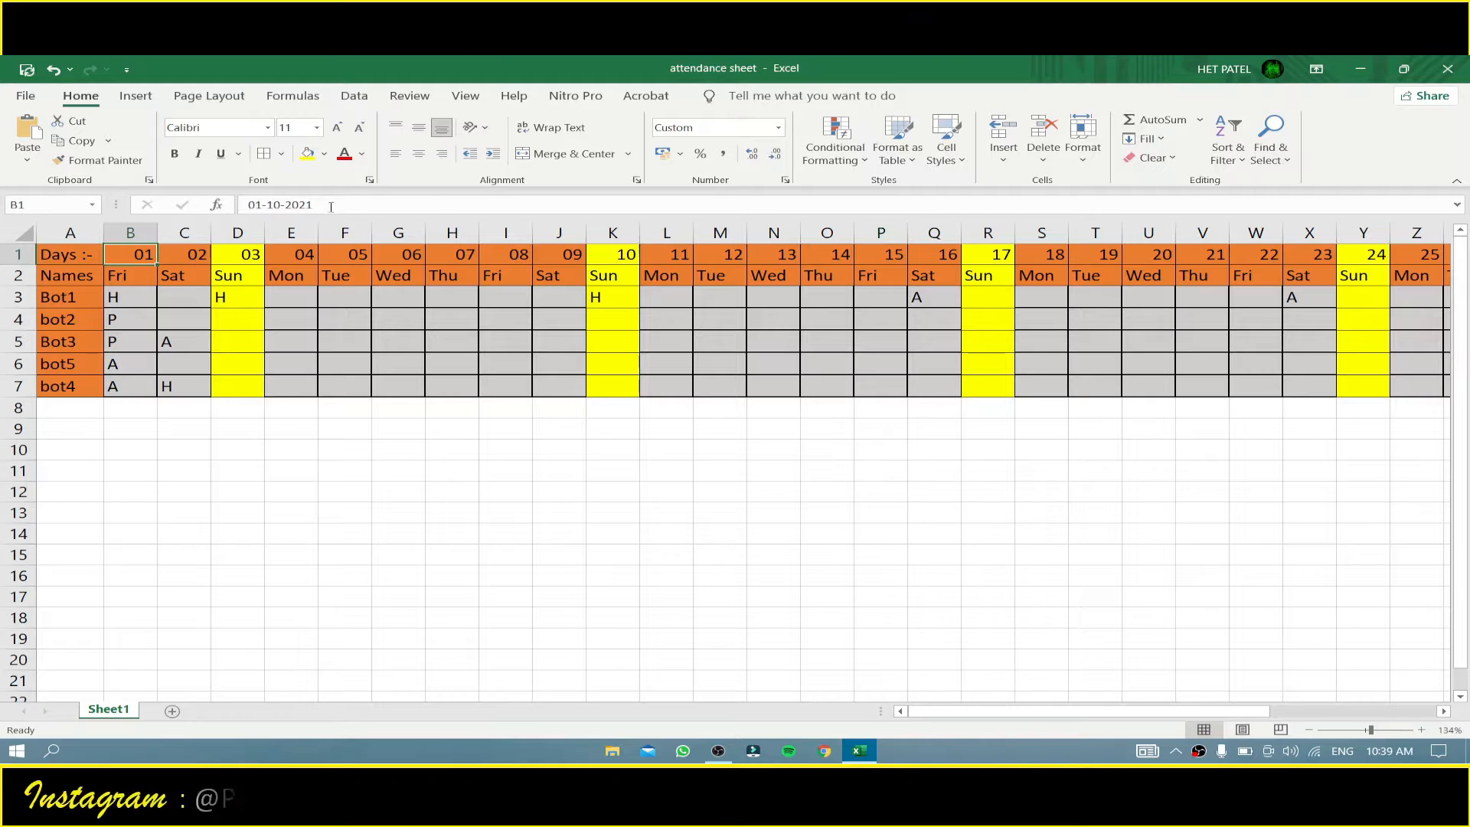
left_click_drag(321, 205, 247, 206)
left_click(276, 206)
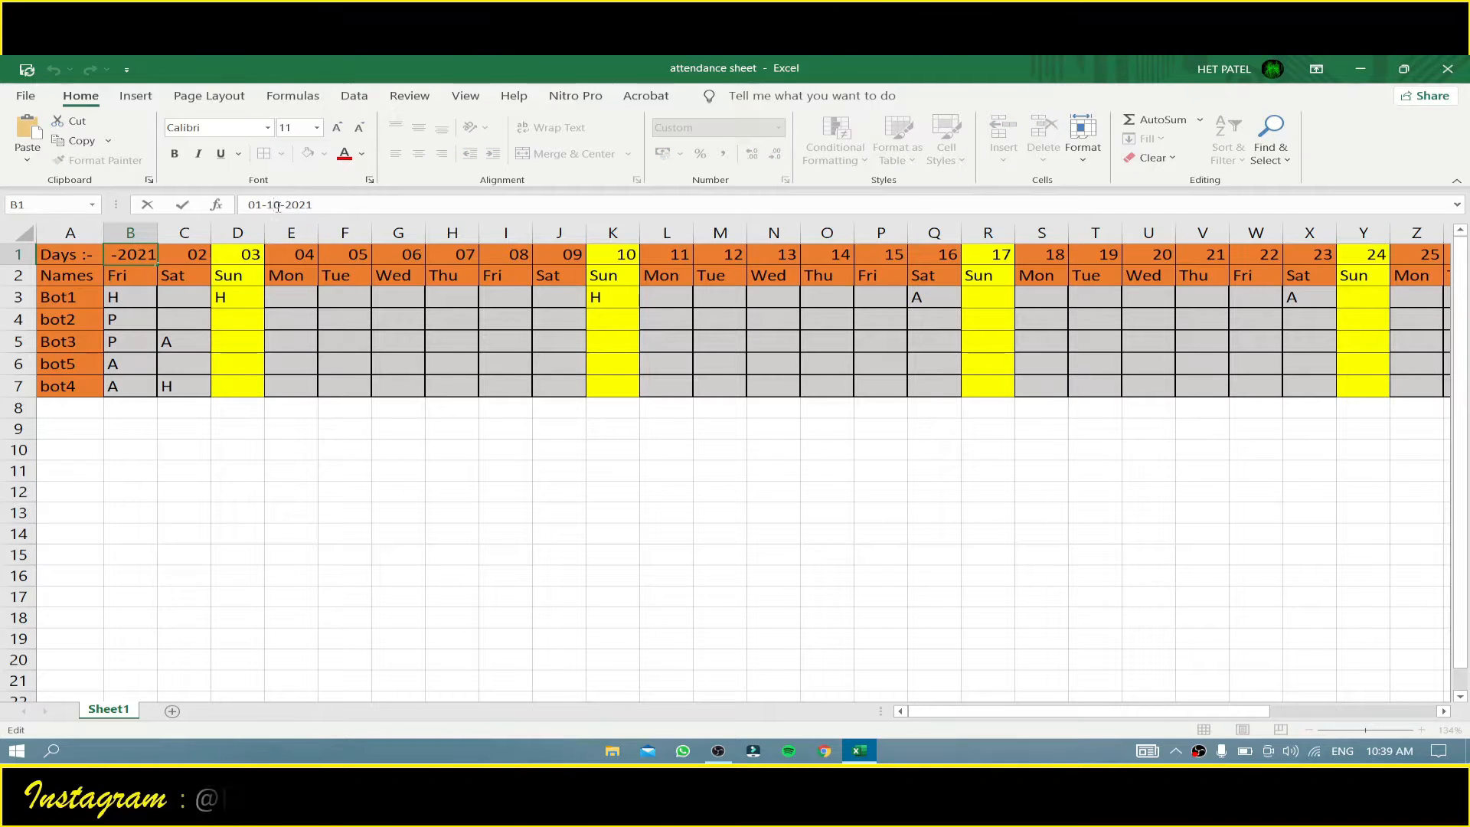
Step: Mark Bot1 as present (P) for Tuesday the 26th in cell AA3 using the cell's attendance choices
scroll(640, 450, "right", 6)
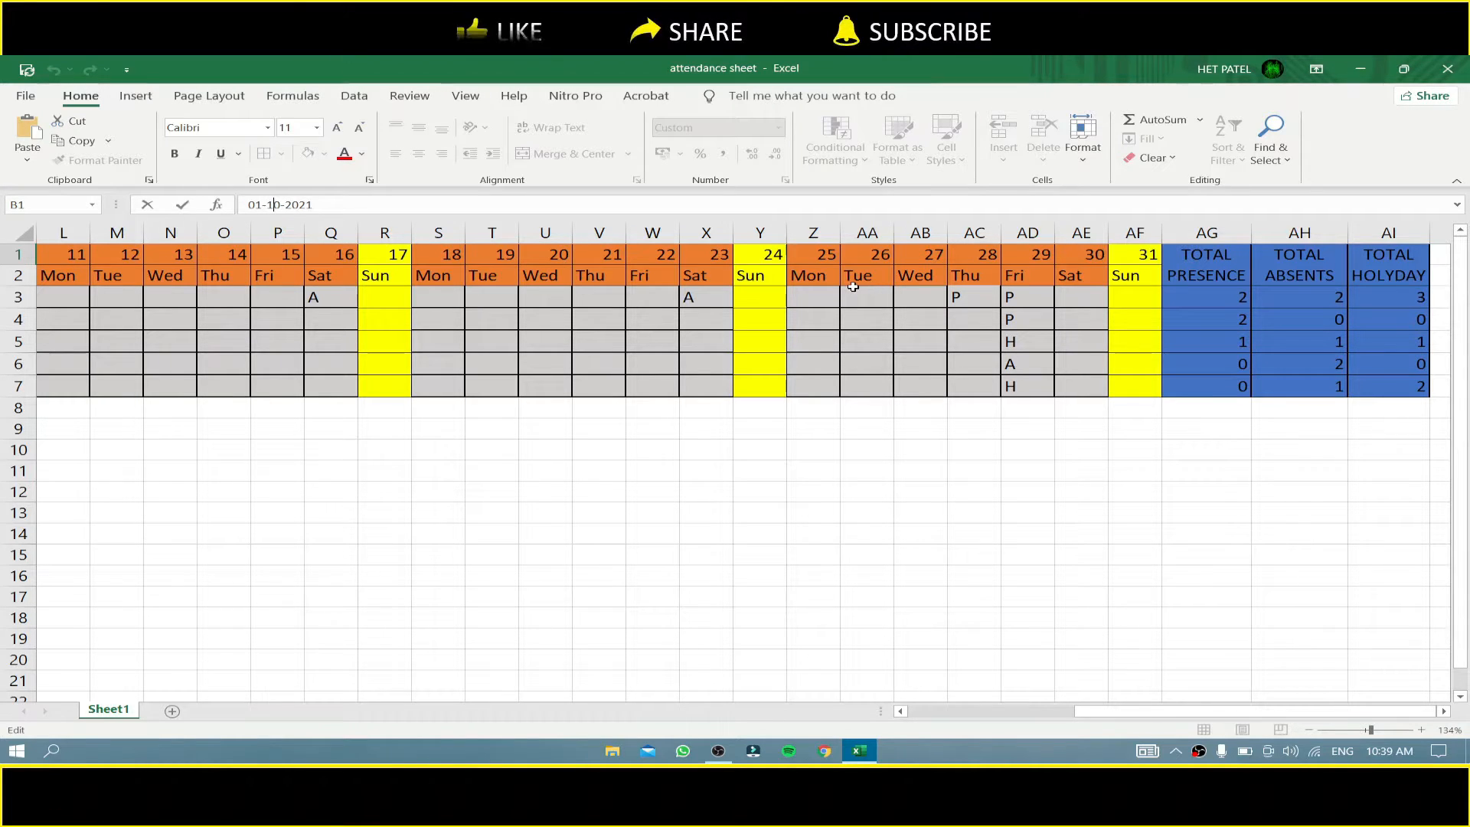
left_click(800, 294)
left_click(849, 299)
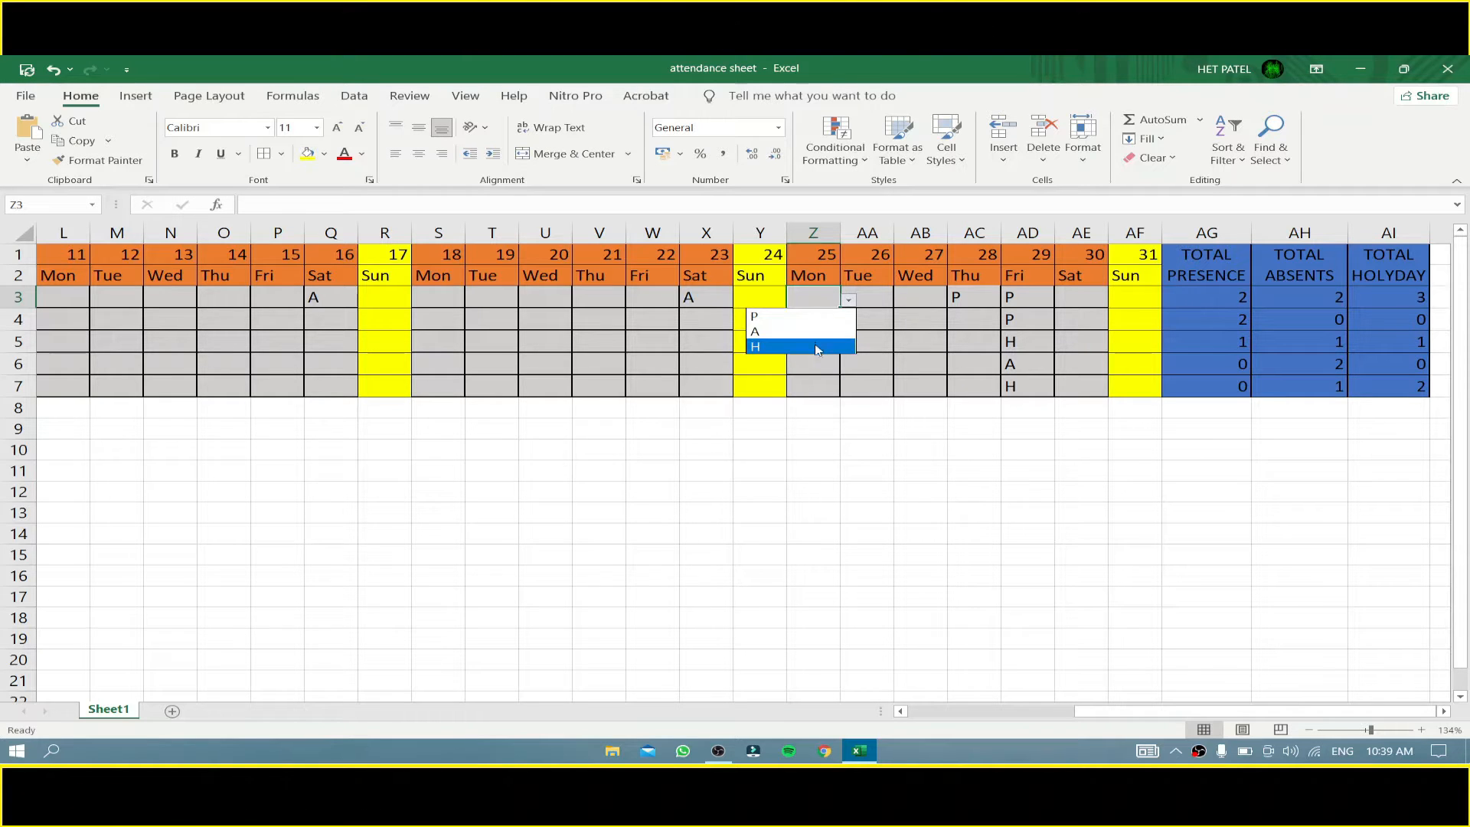
left_click(862, 367)
left_click(881, 300)
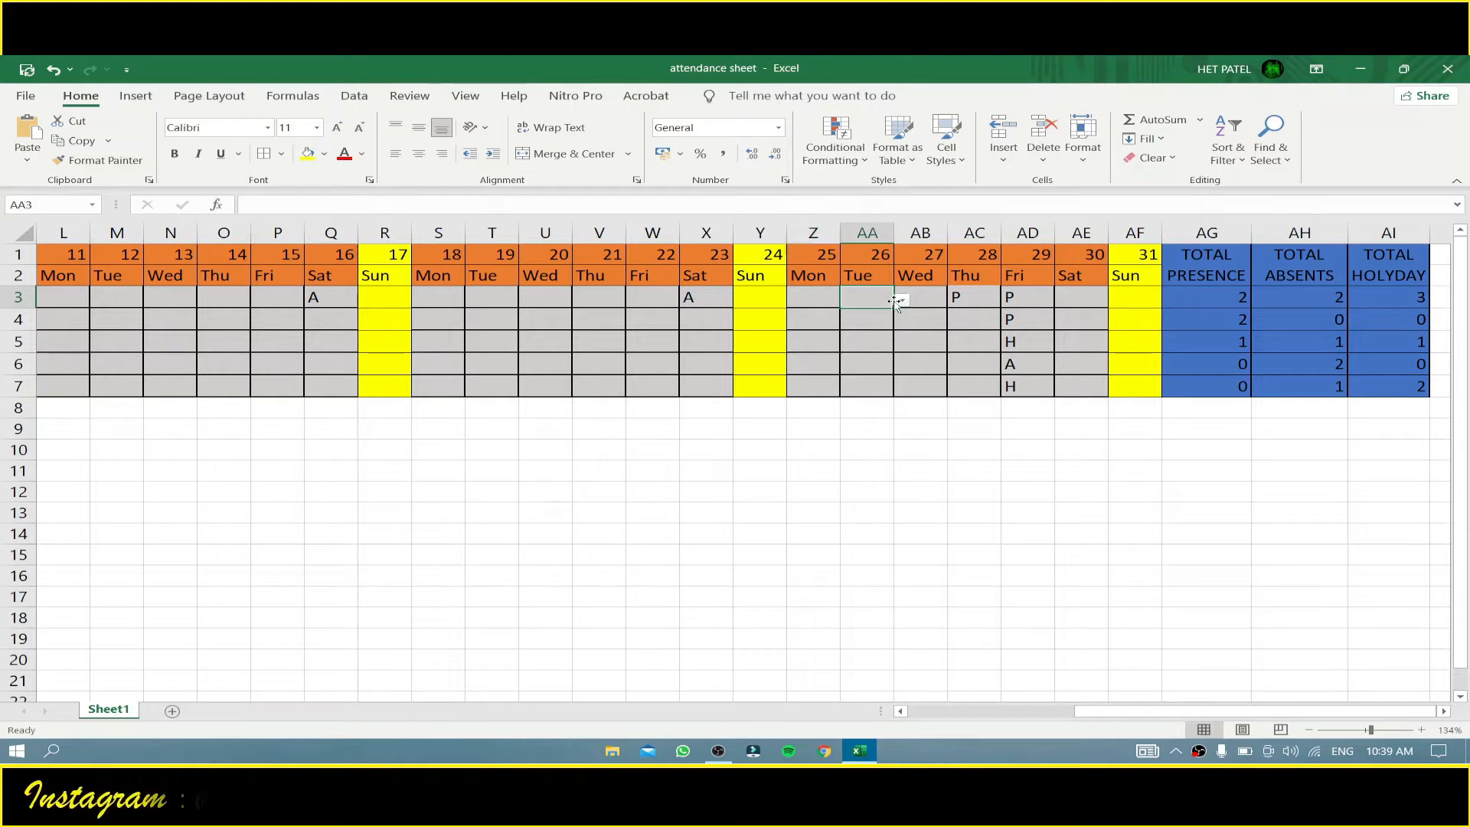
left_click(904, 301)
left_click(879, 317)
scroll(495, 480, "down", 5)
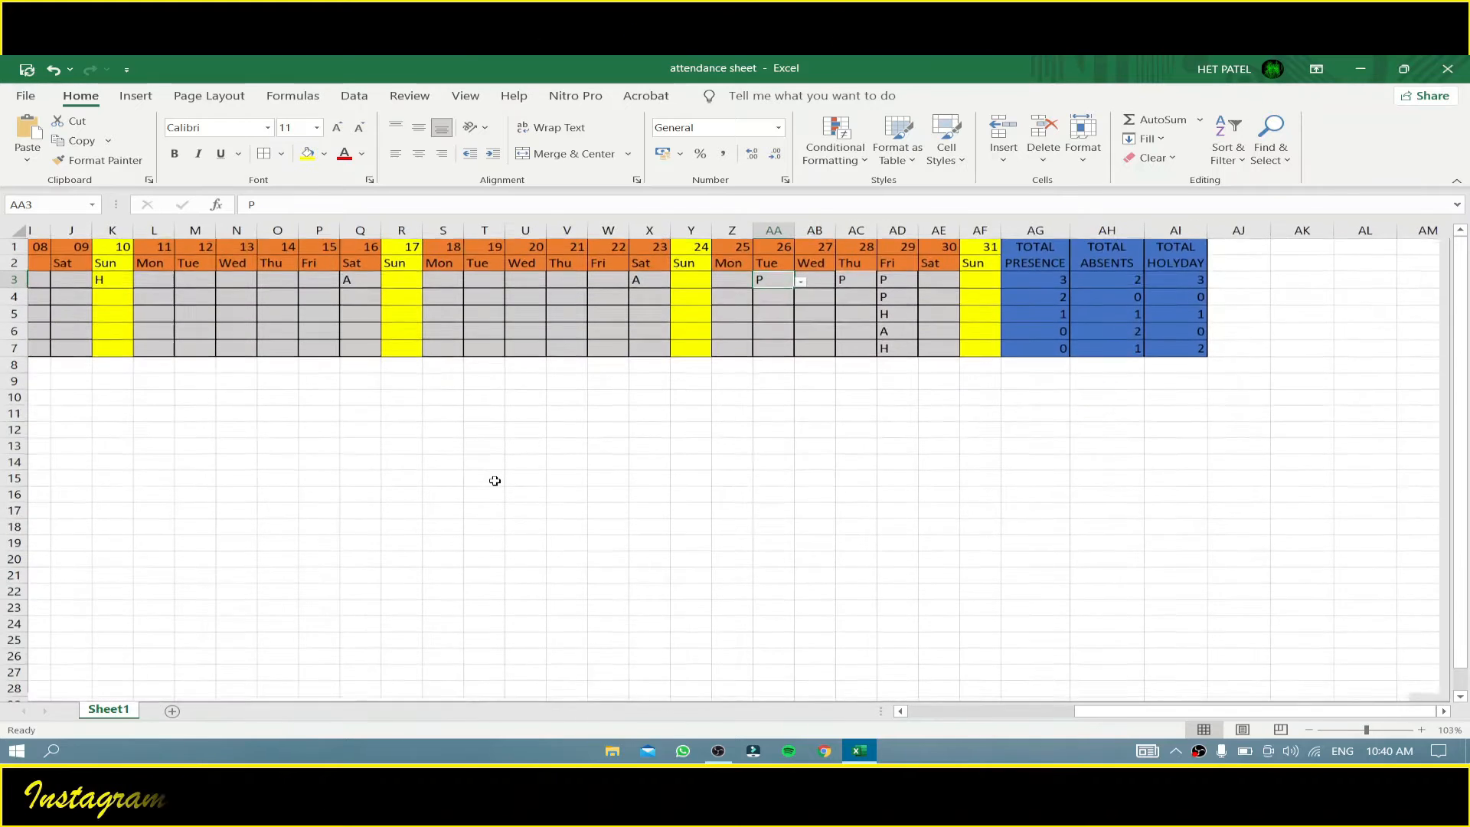
scroll(495, 480, "up", 3)
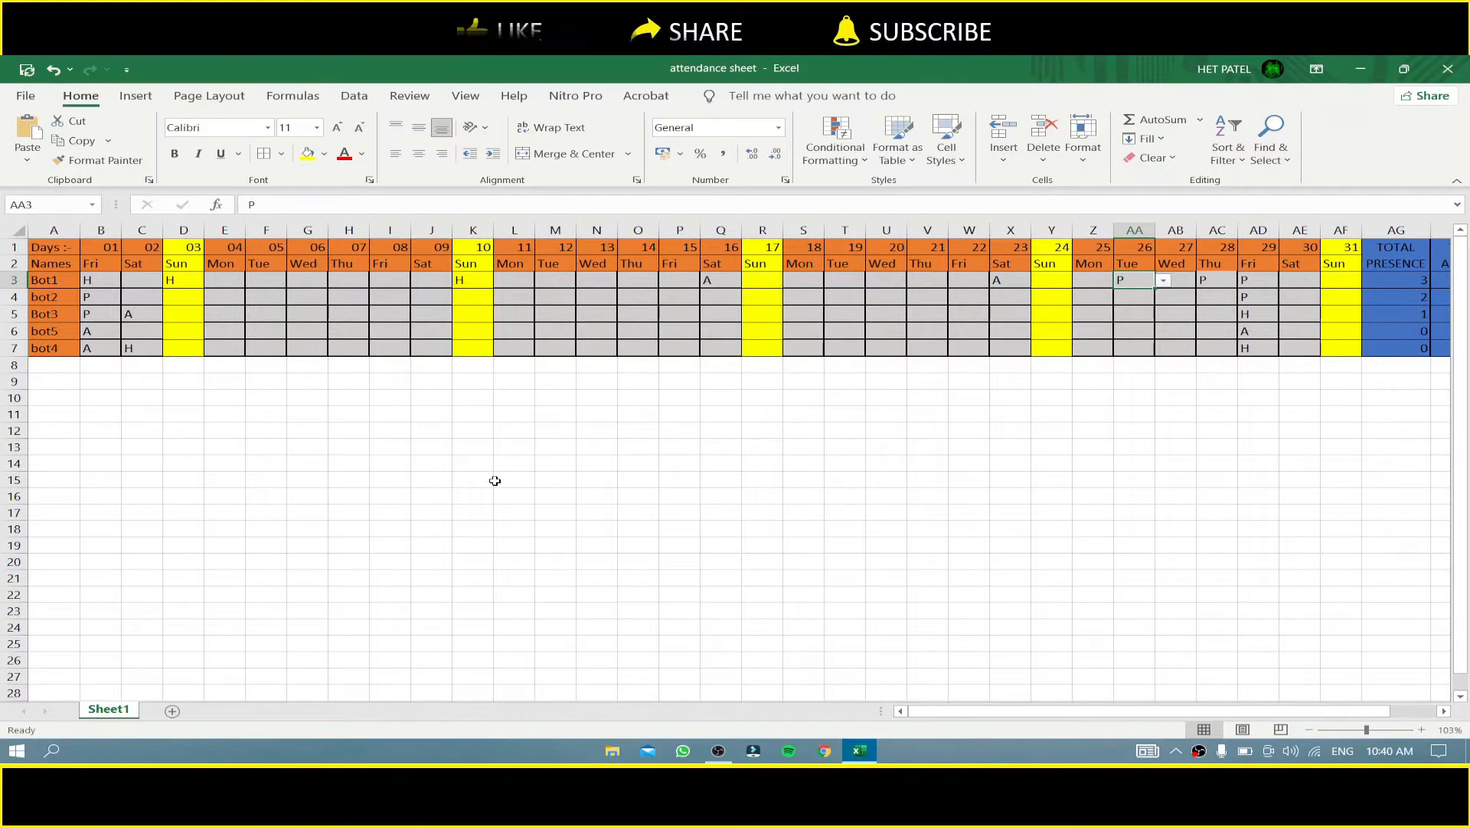
scroll(494, 480, "down", 2)
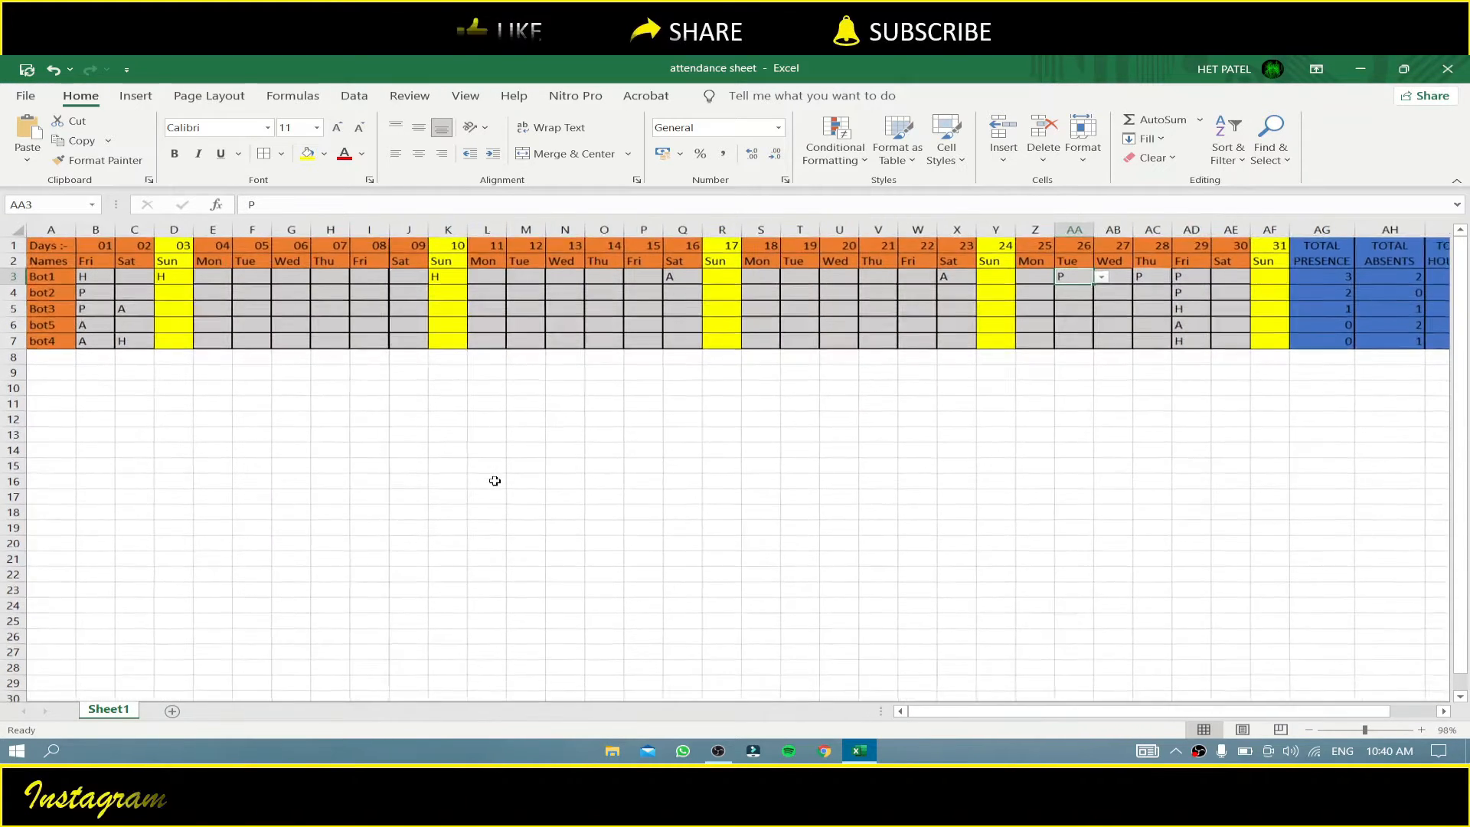
scroll(492, 481, "down", 2)
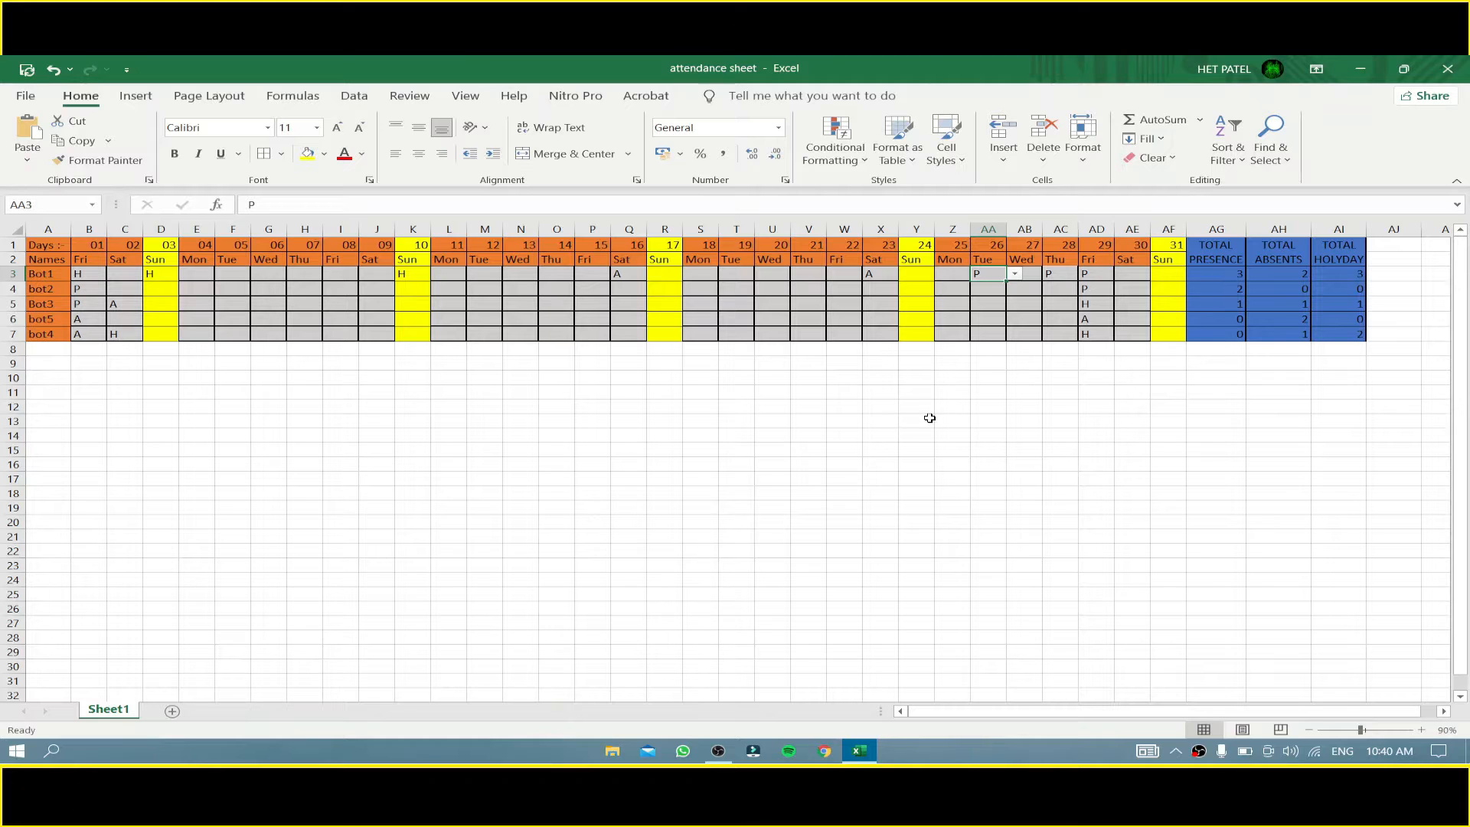
Step: Add a new worksheet and list bot1, bot2, bot3, bot4 and bot5 in cells A3 to A7
left_click(172, 711)
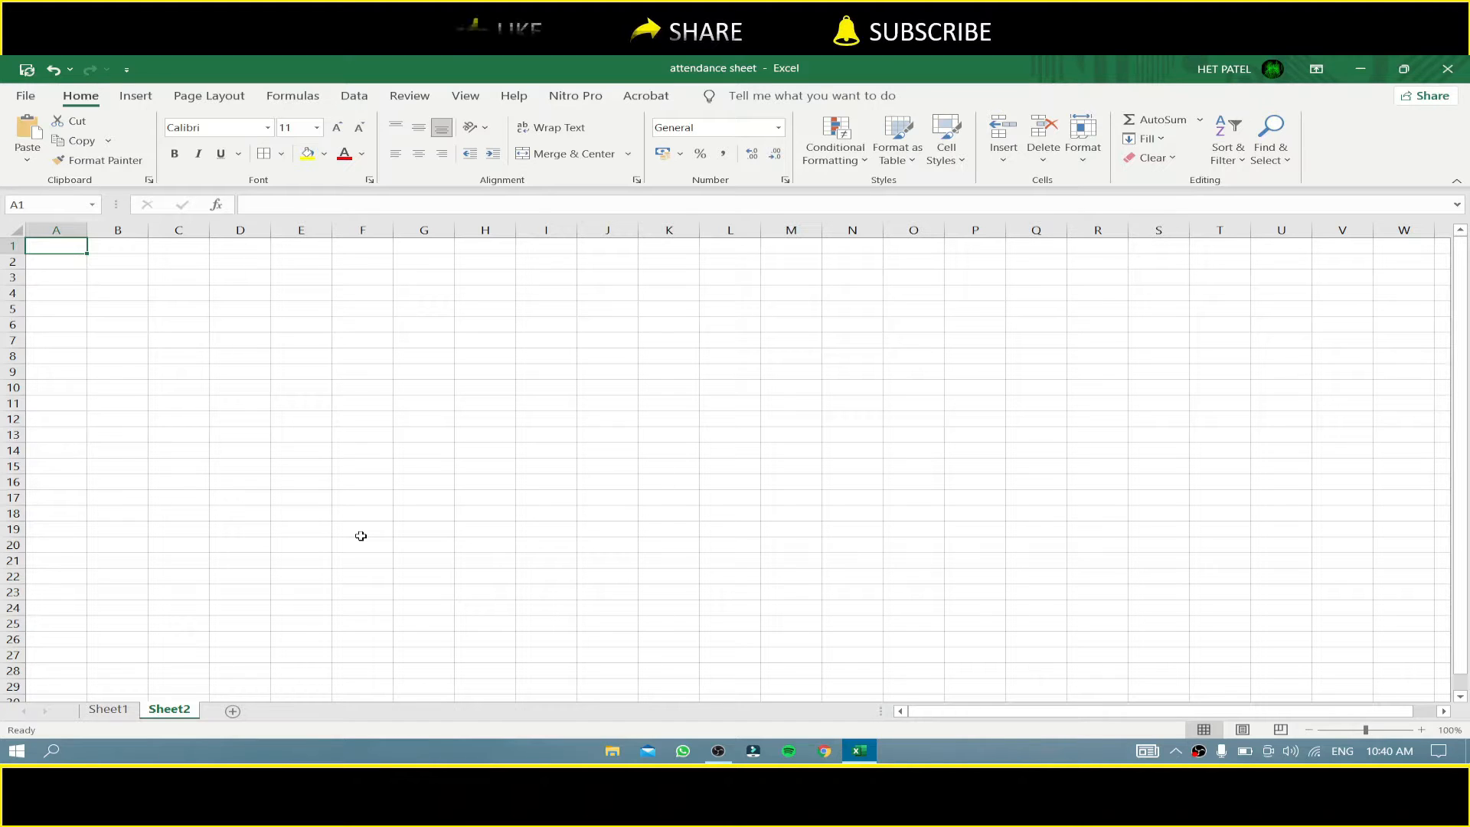
left_click(66, 262)
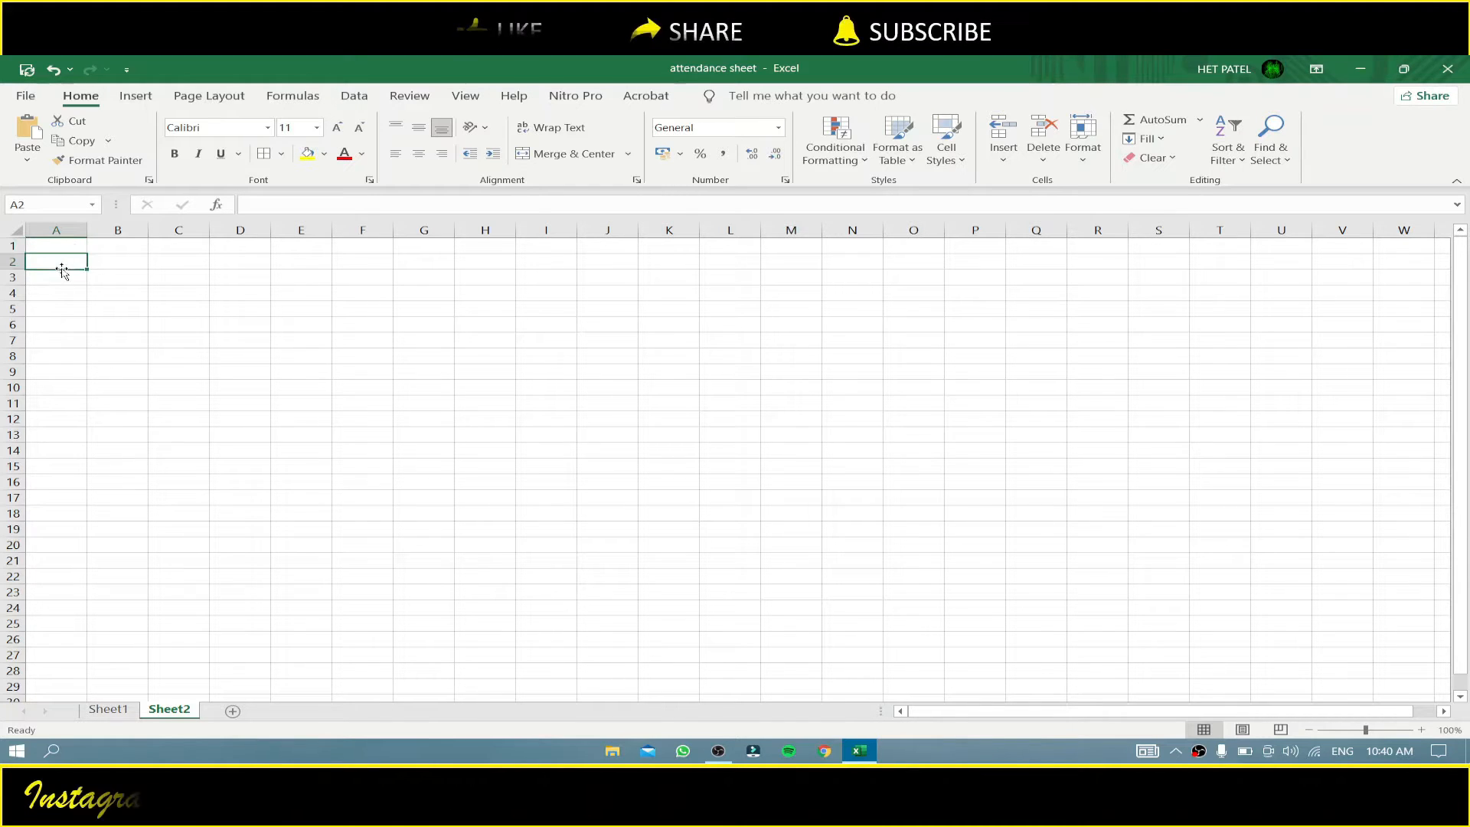
left_click(60, 276)
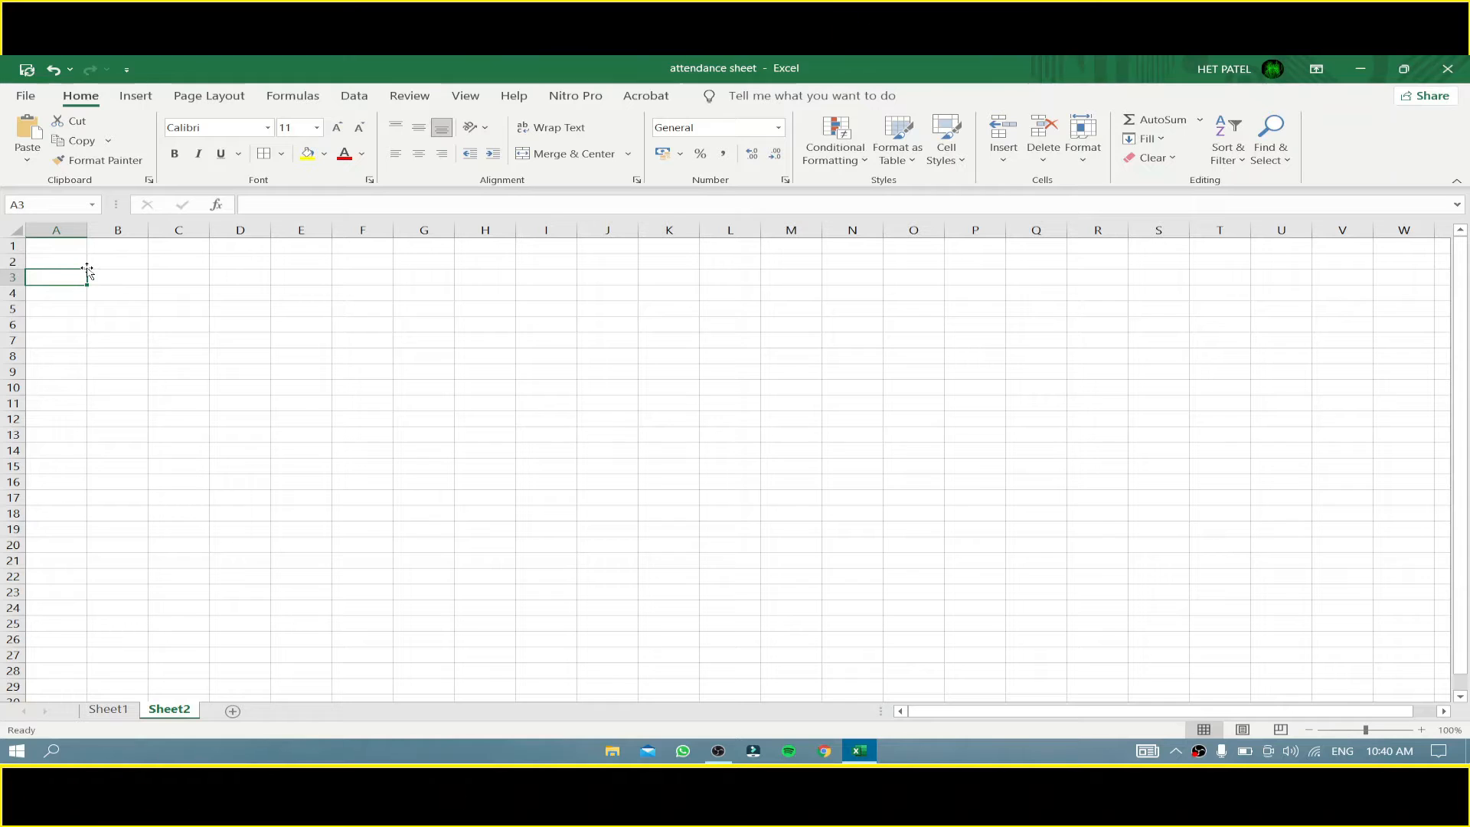
type("bot1")
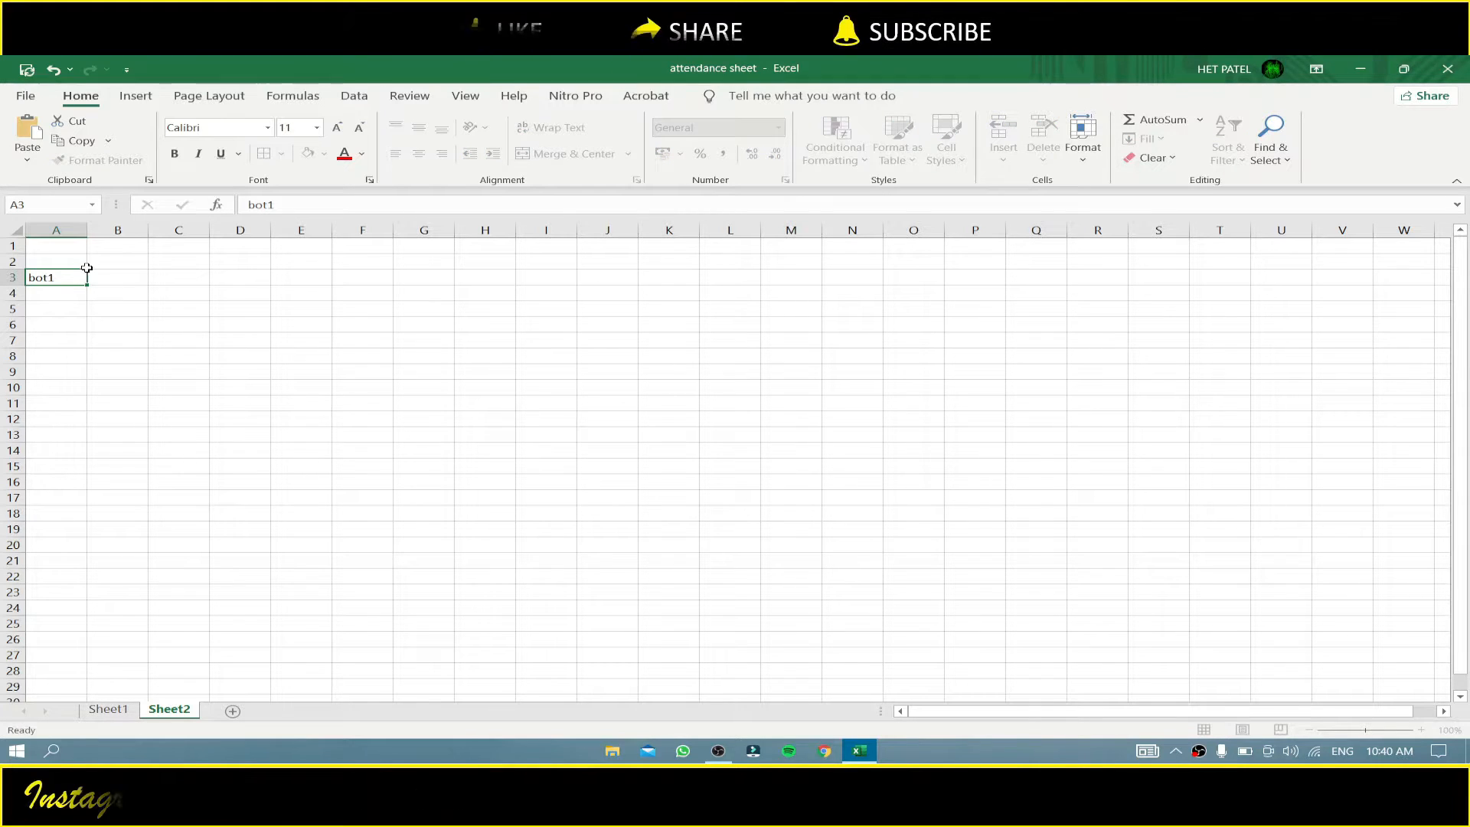
key("Return")
type("bot2")
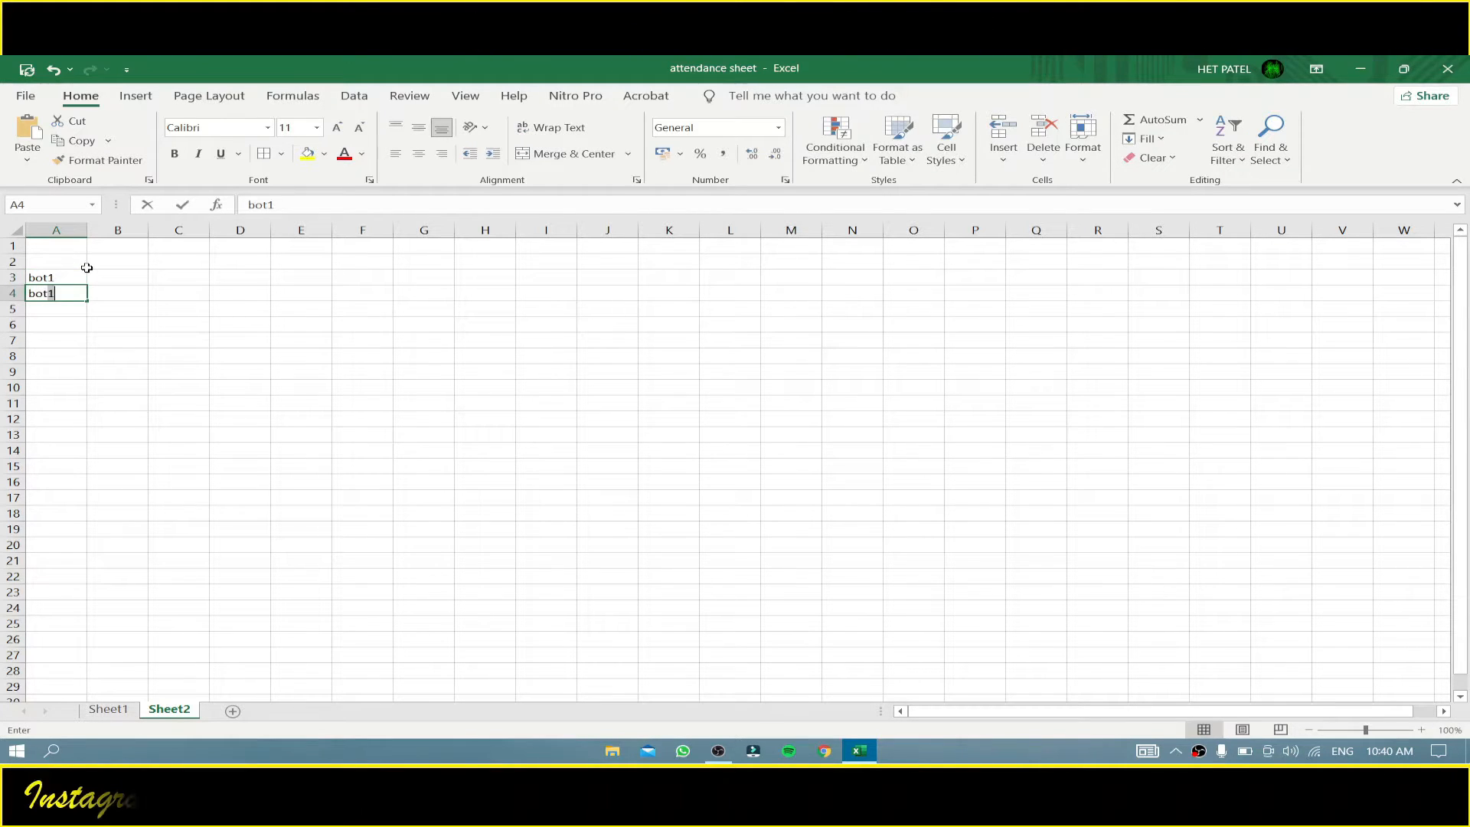
key("Return")
type("bot3")
key("Return")
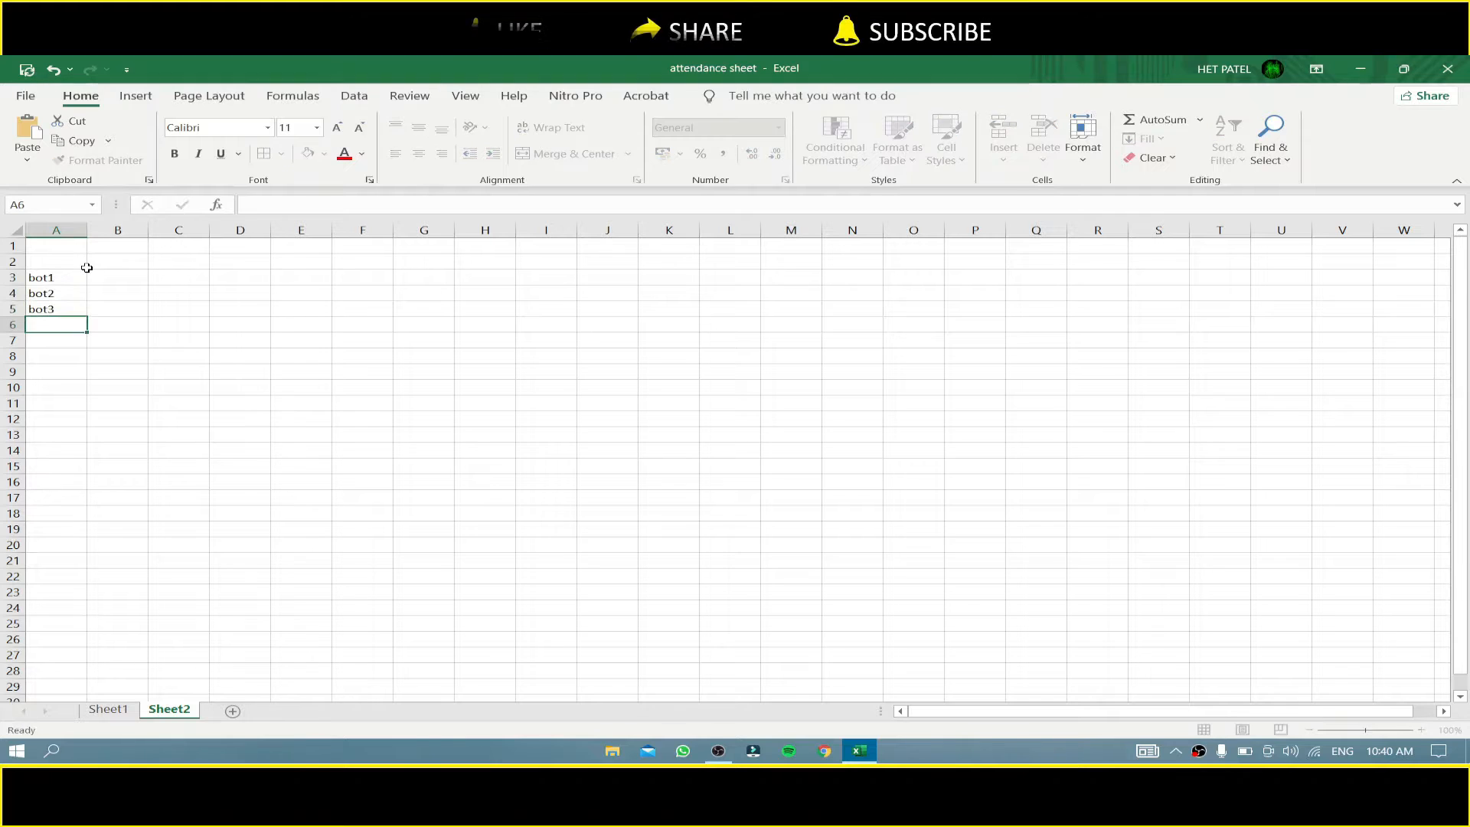
type("bot4")
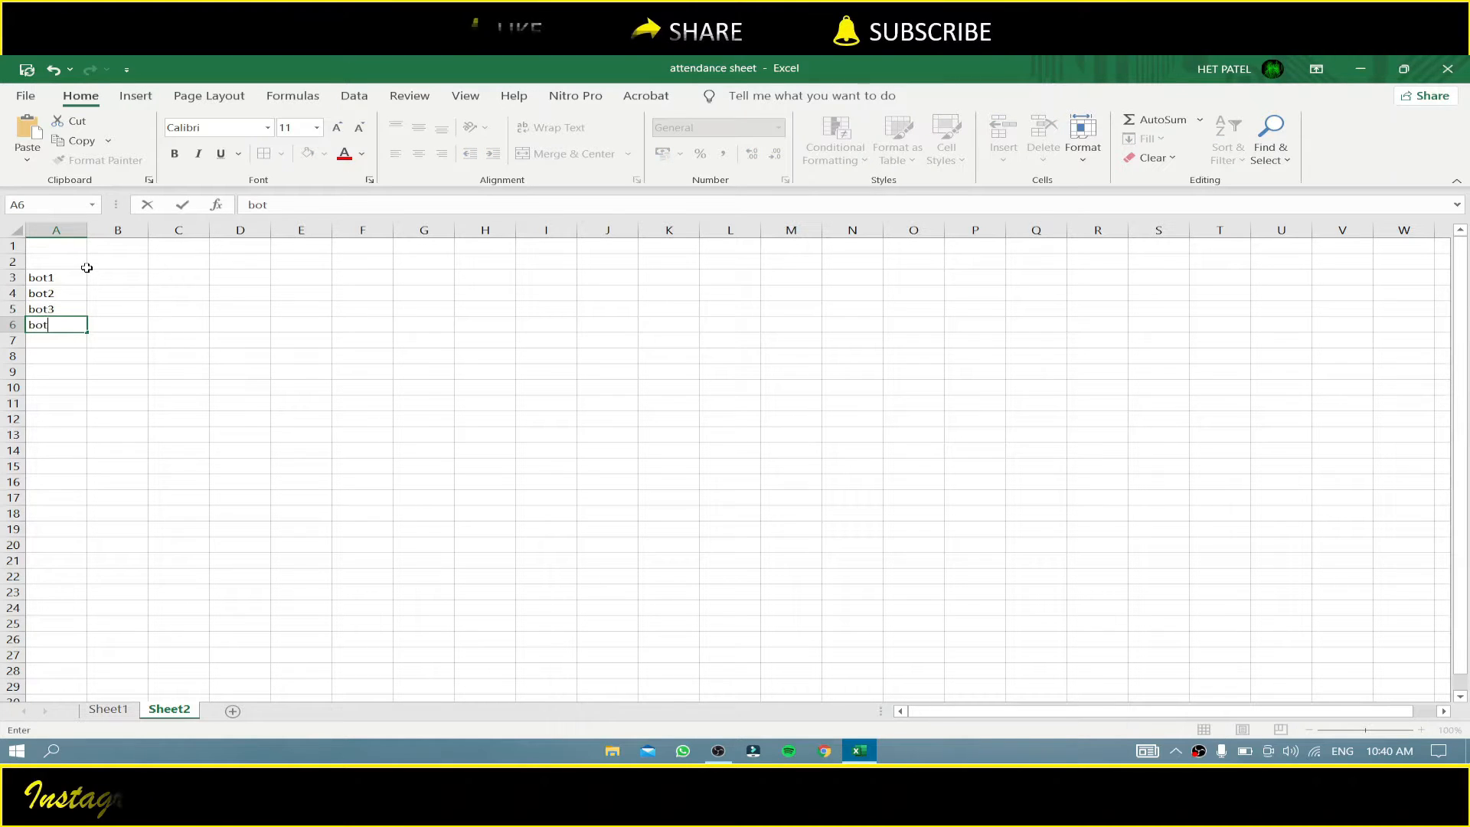
key("Return")
type("bot5")
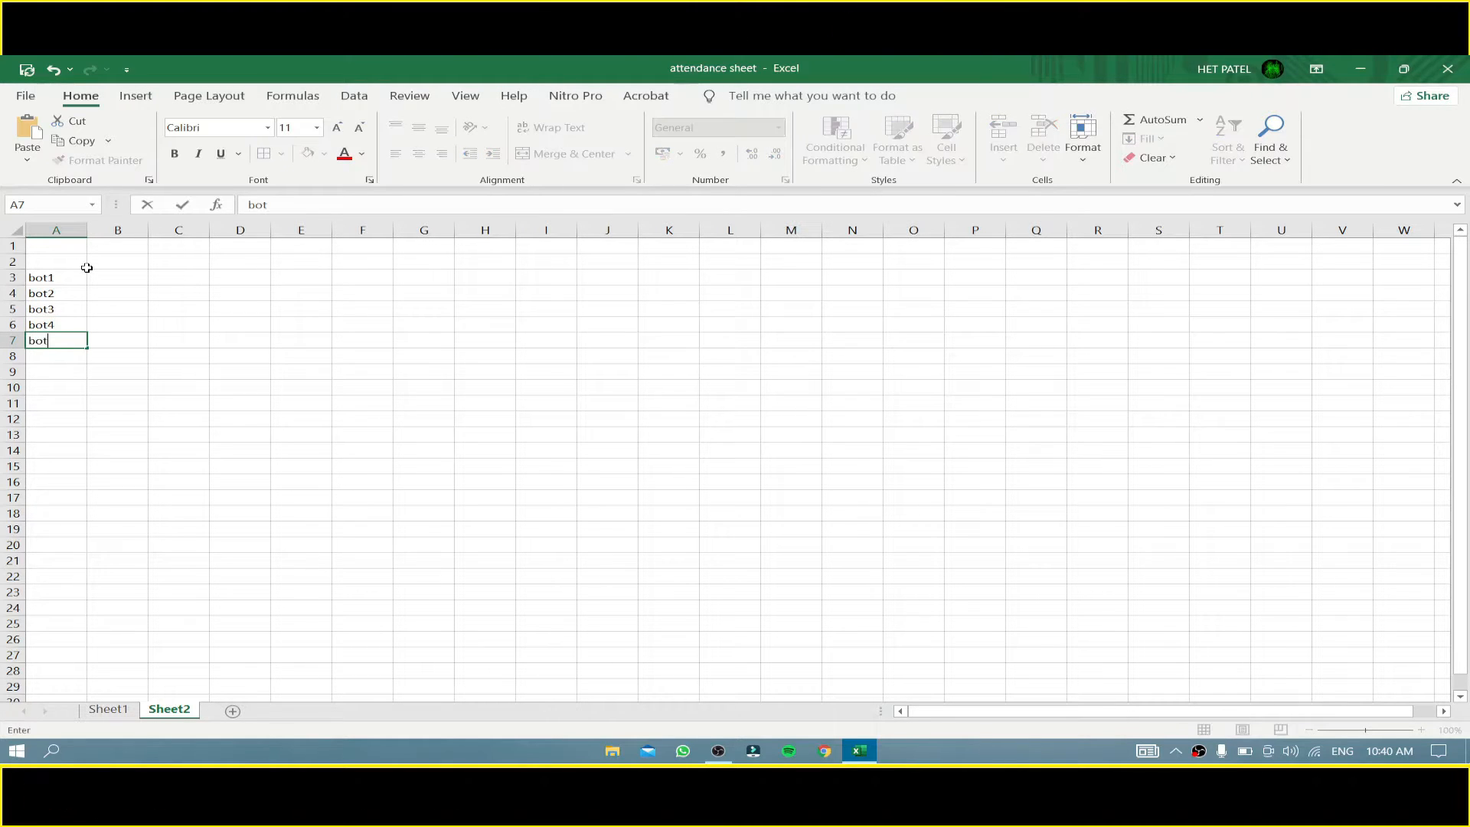
Step: Enter the date 01-11-2021 in cell B1 of the new sheet
left_click(120, 244)
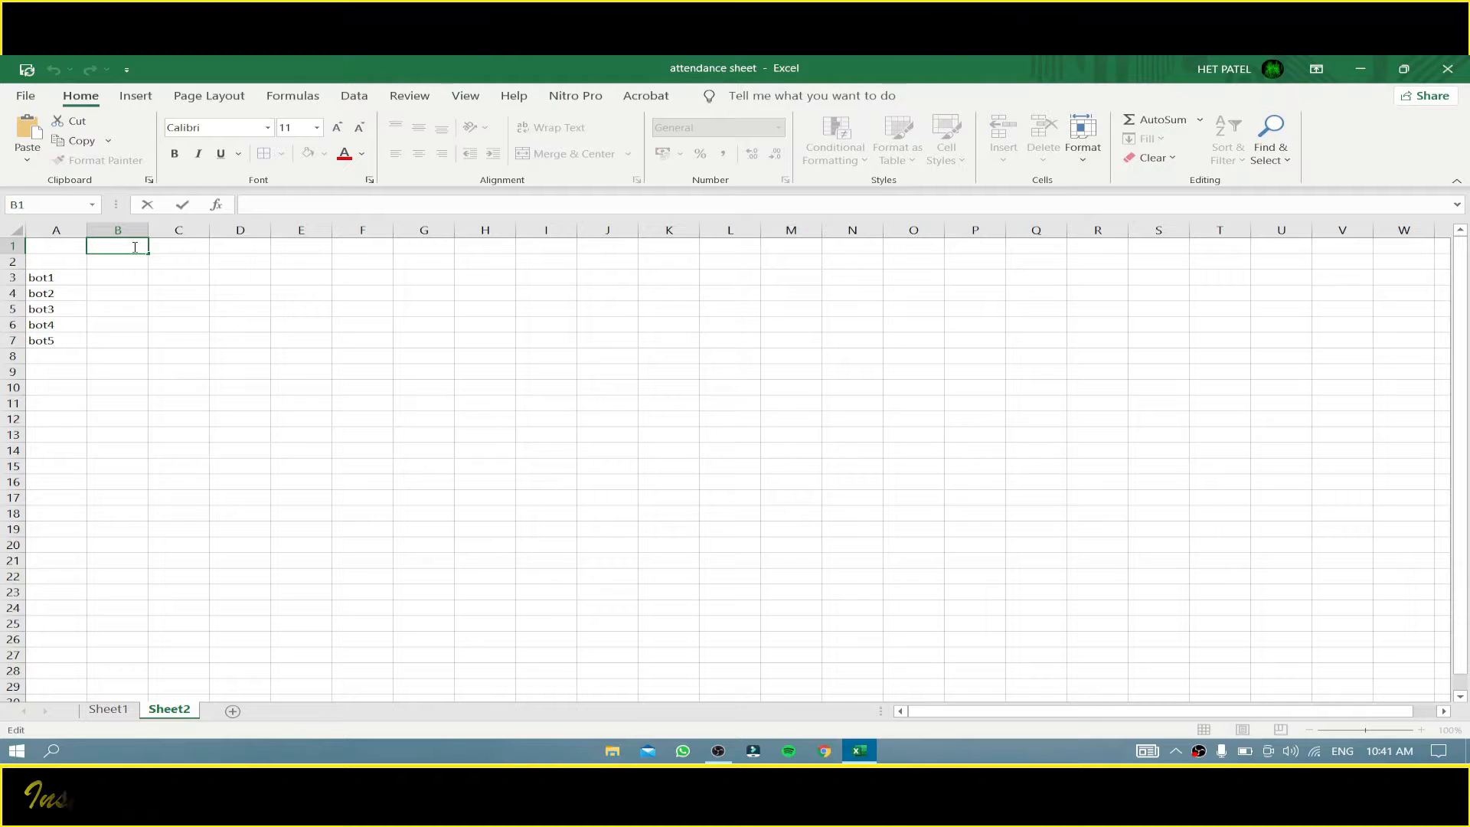
type("01-11-")
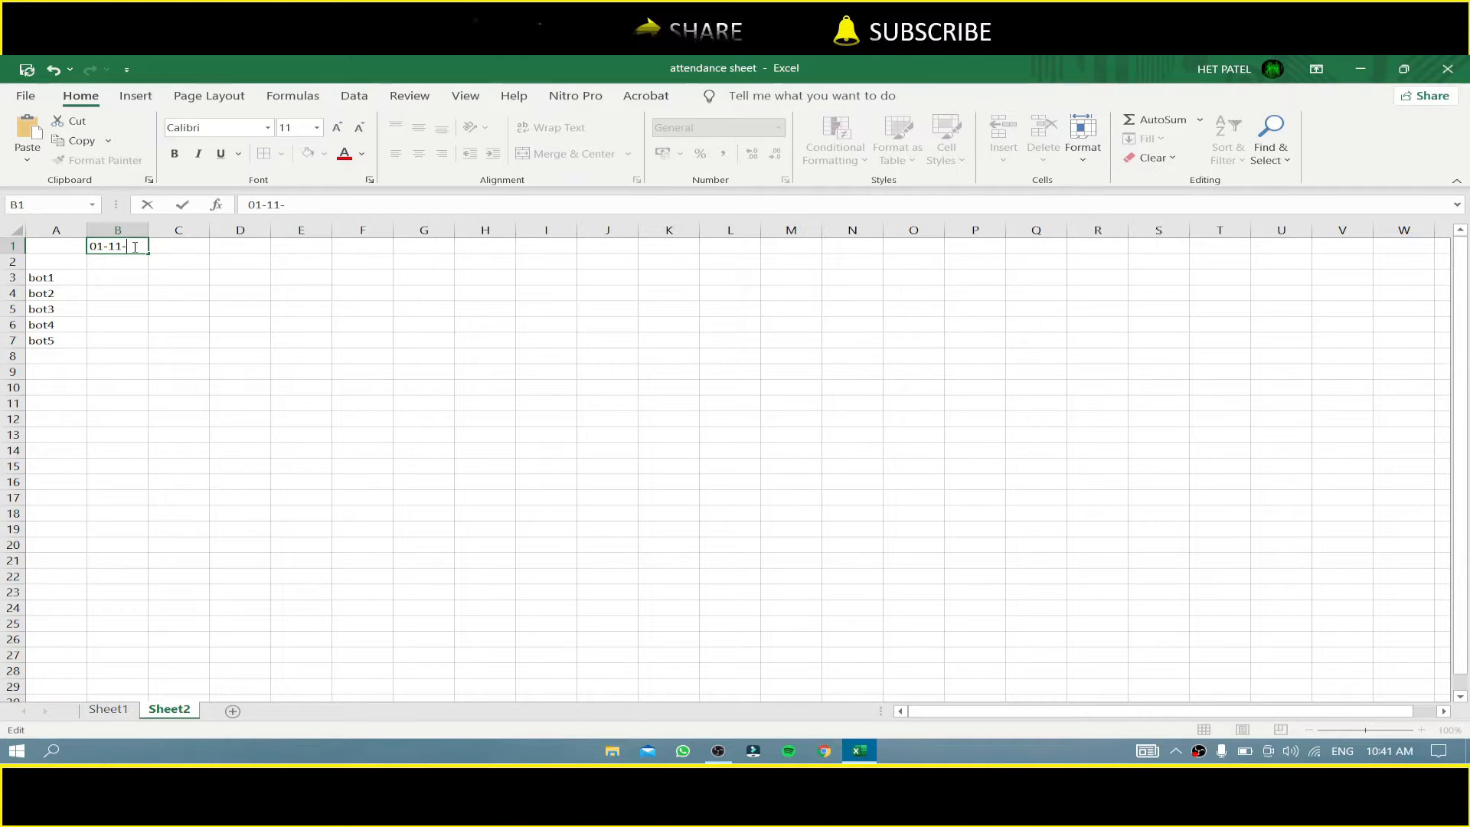
type("2021")
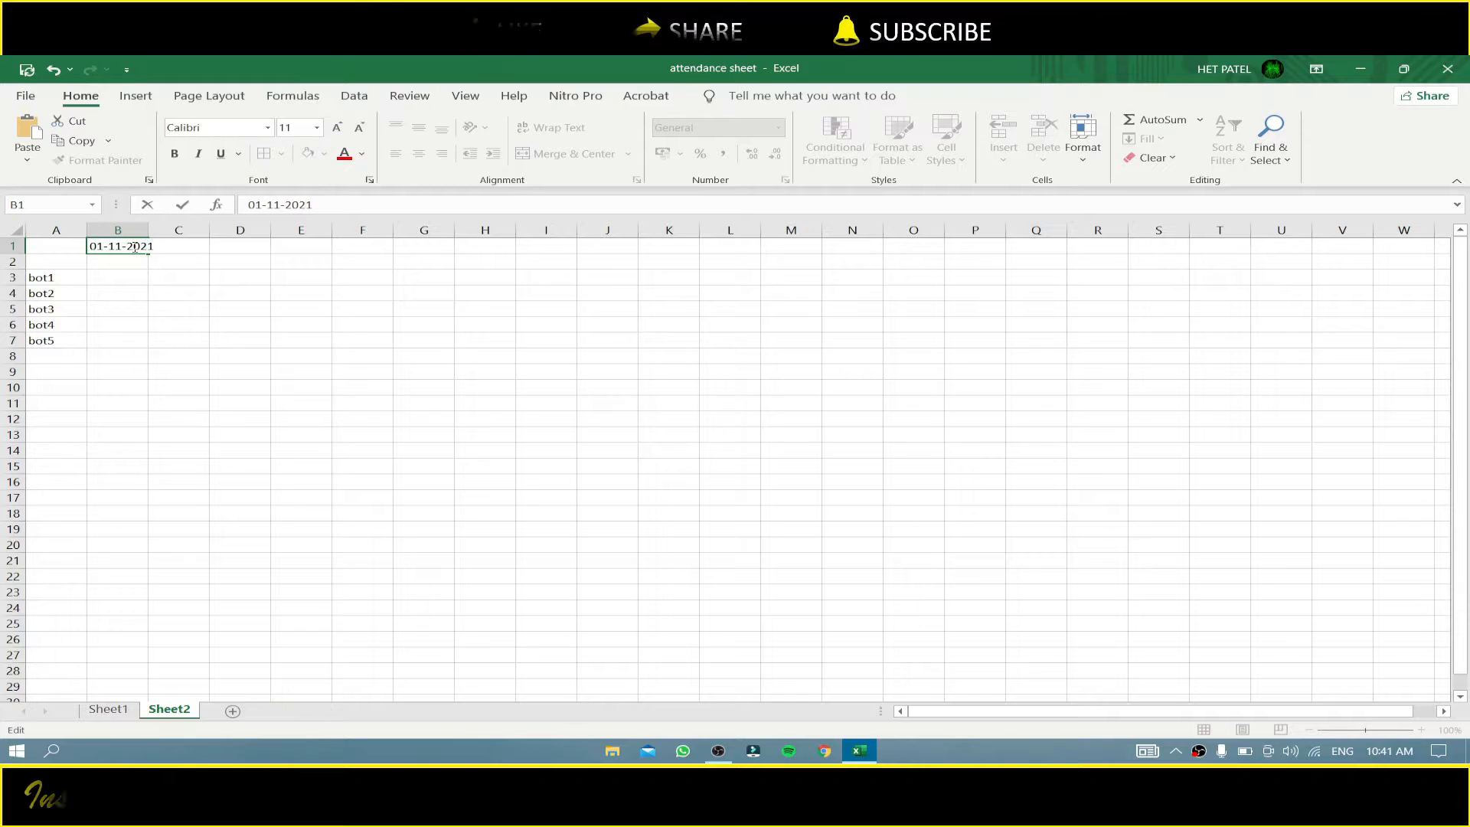
key("Return")
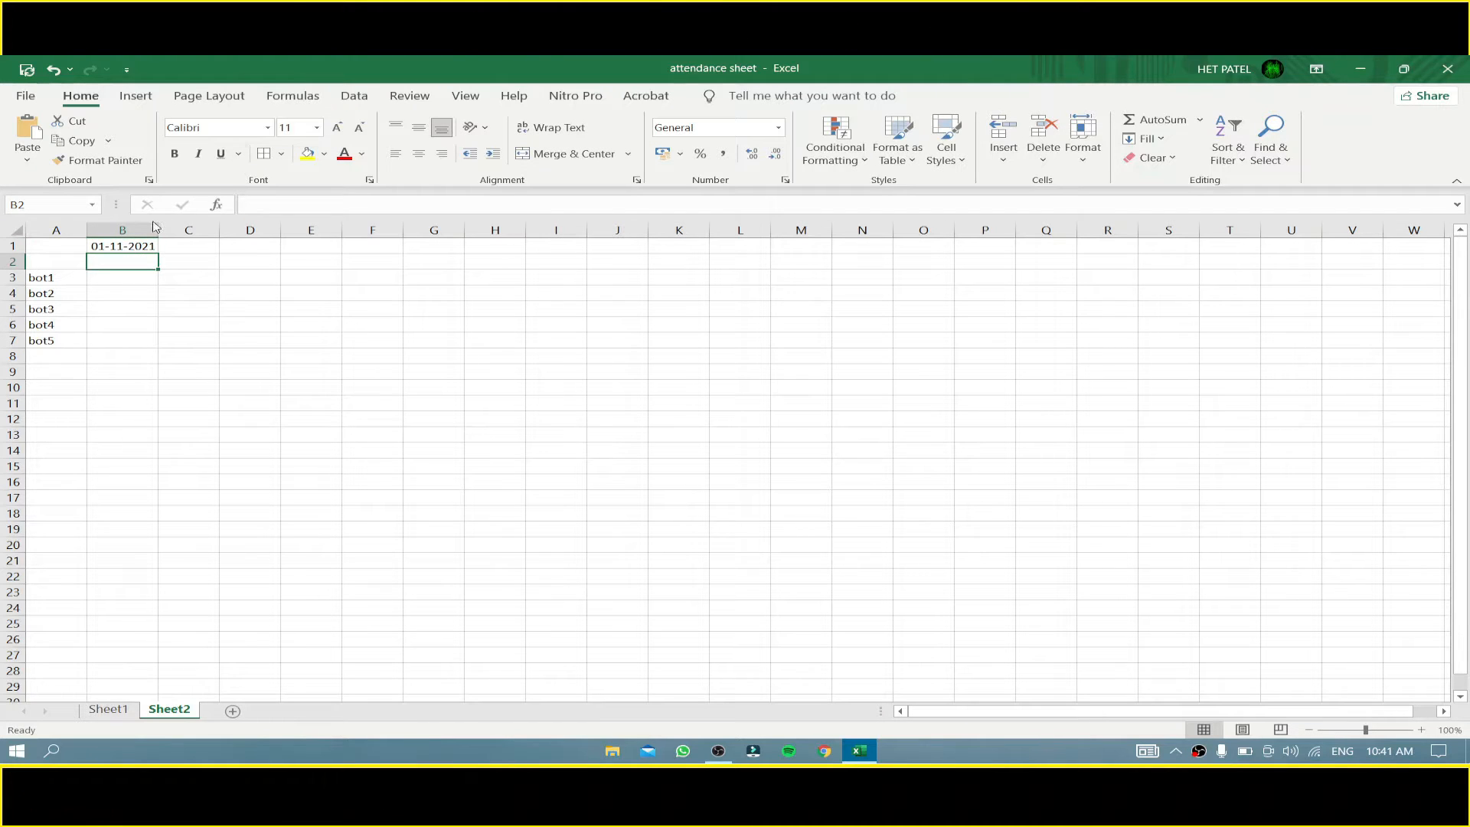
Step: Apply the custom number format dd to cell B1 so the date shows only its day
left_click(142, 246)
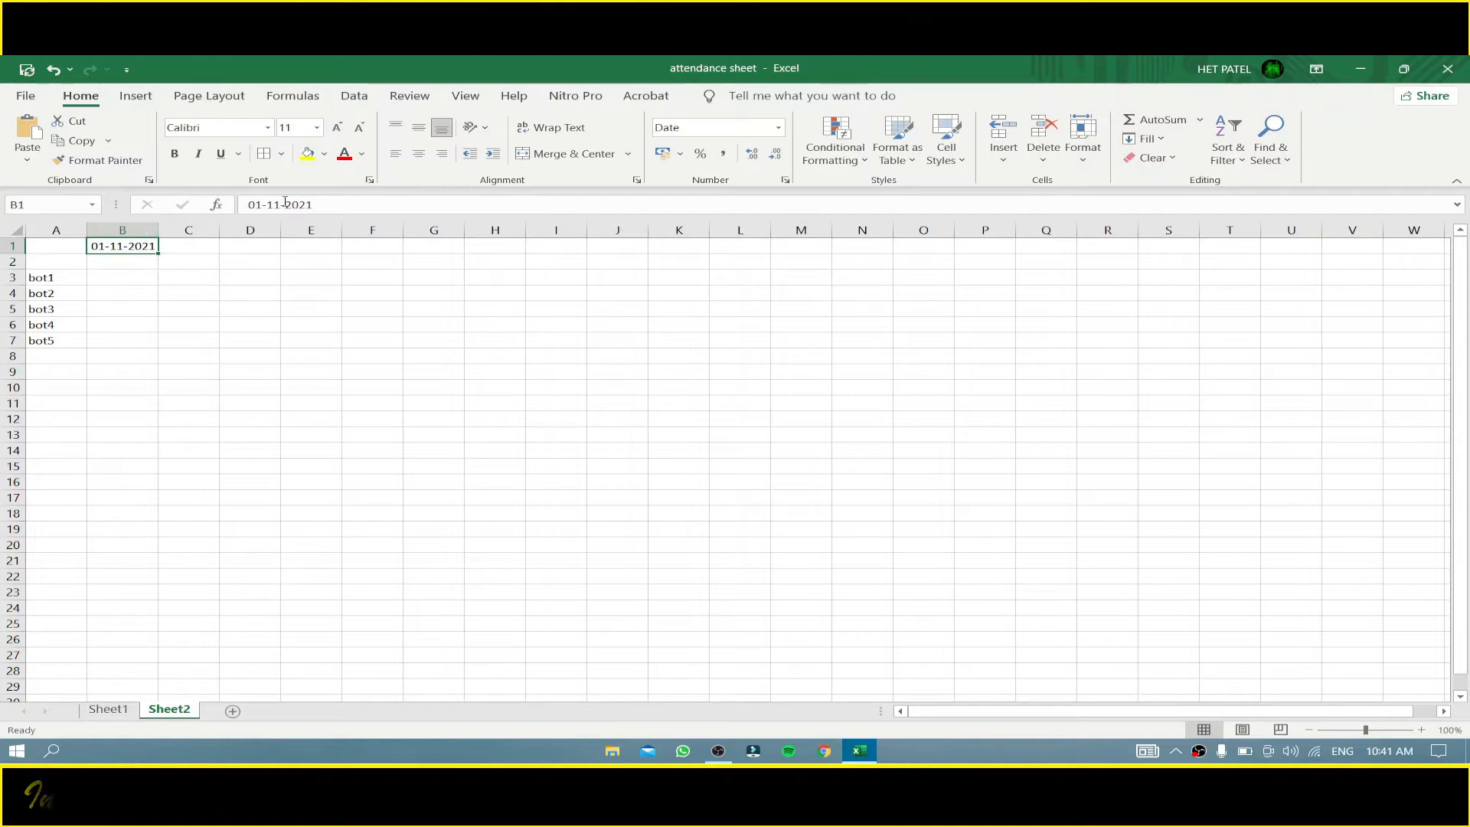
left_click(786, 182)
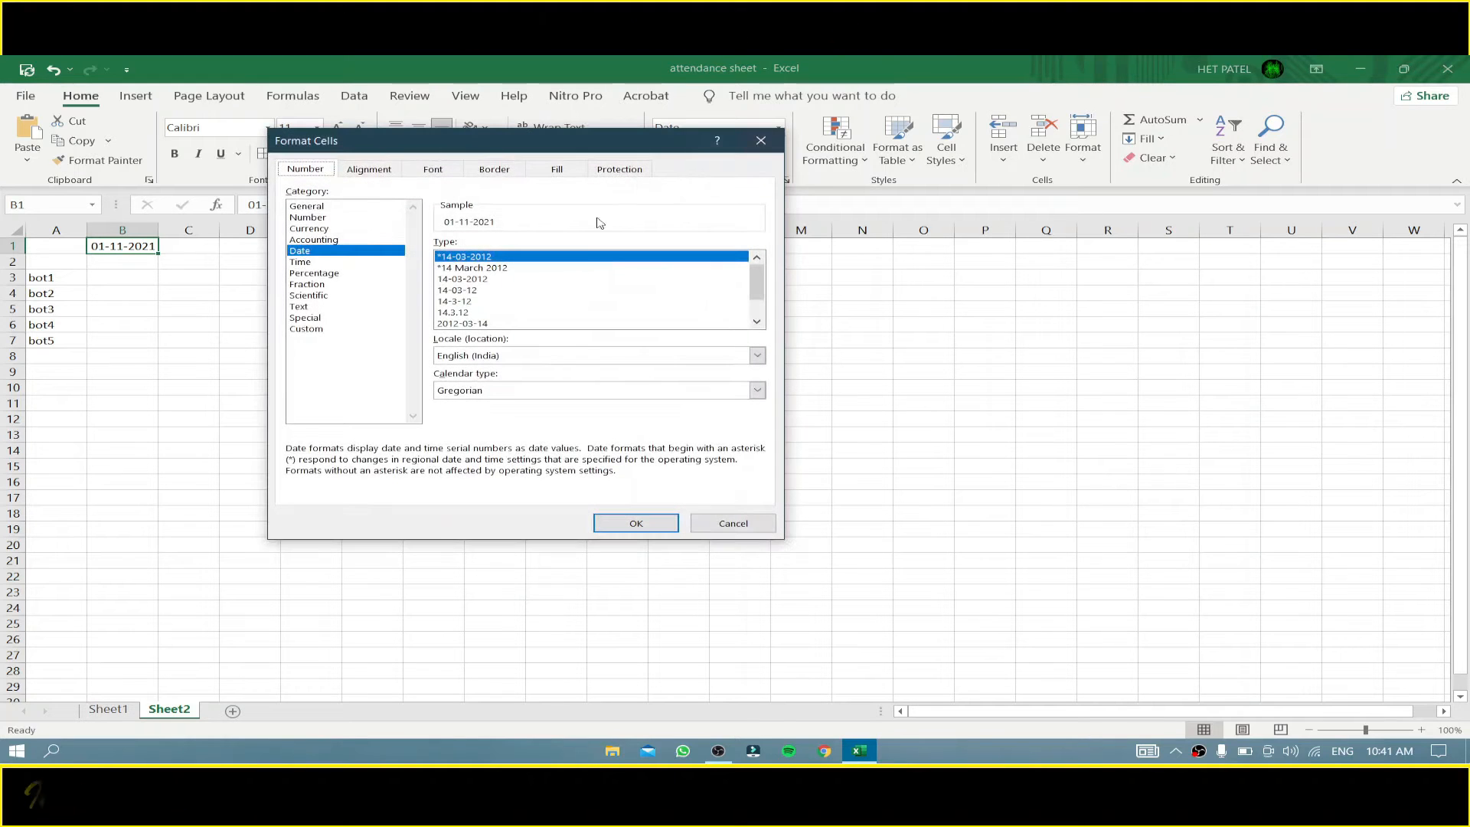
left_click(368, 332)
left_click(518, 255)
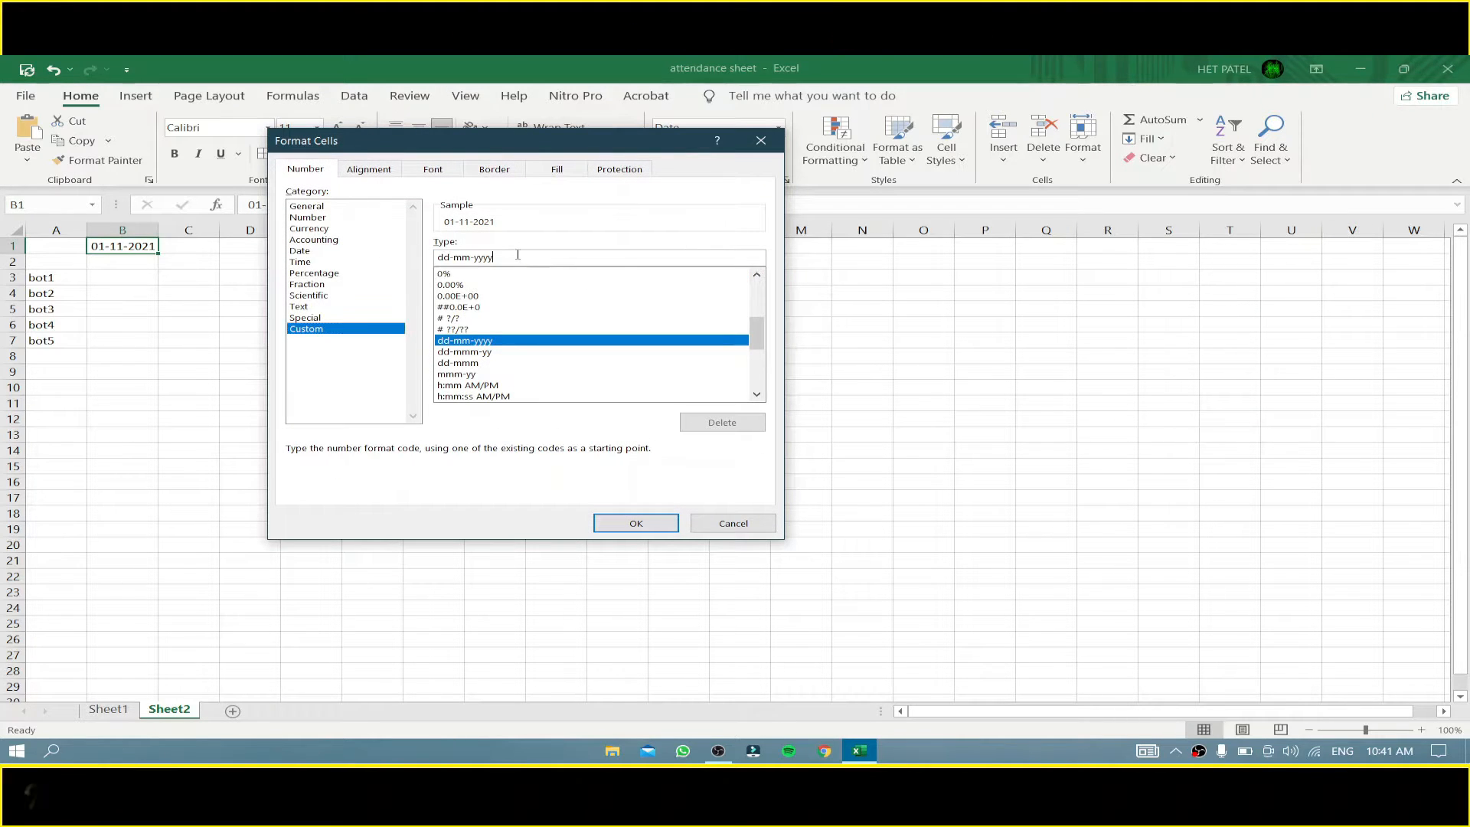
key("BackSpace")
key("BackSpace")
key("BackSpace")
key("BackSpace")
key("BackSpace")
key("BackSpace")
key("BackSpace")
key("BackSpace")
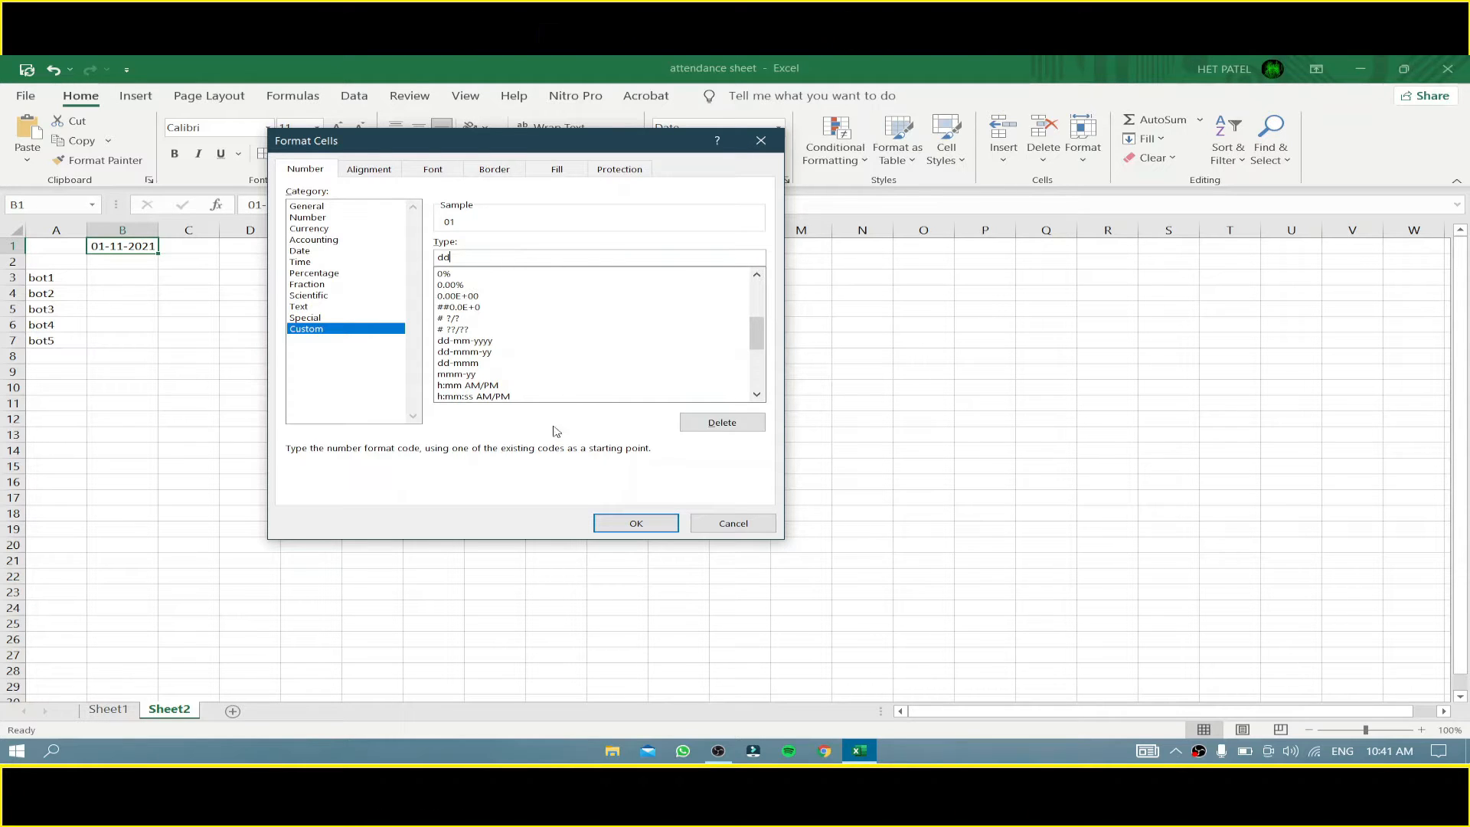
left_click(628, 524)
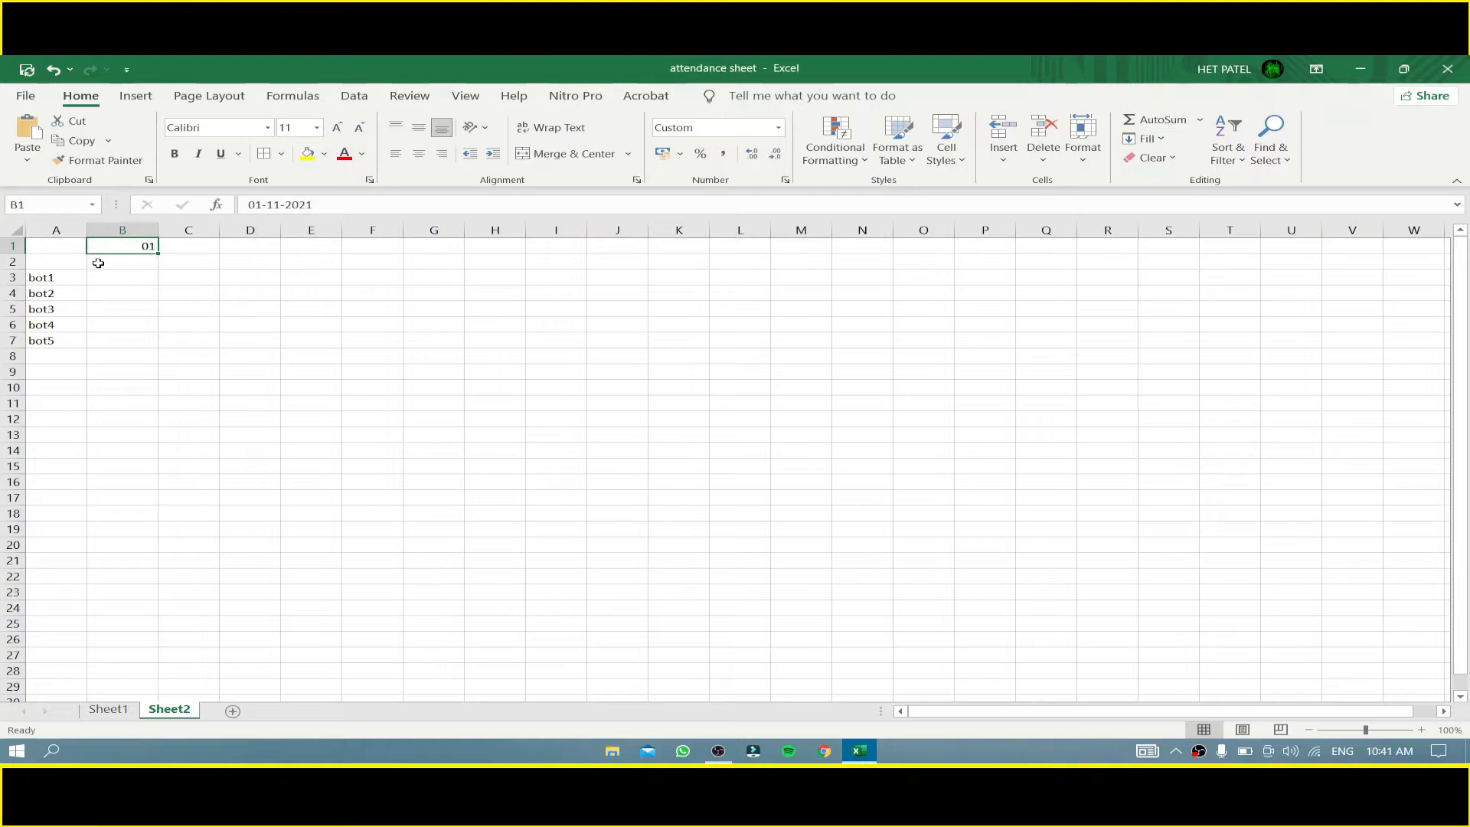
Step: Fill the date series from B1 across row 1 to AE1, ending at day 30
left_click_drag(158, 253, 1132, 243)
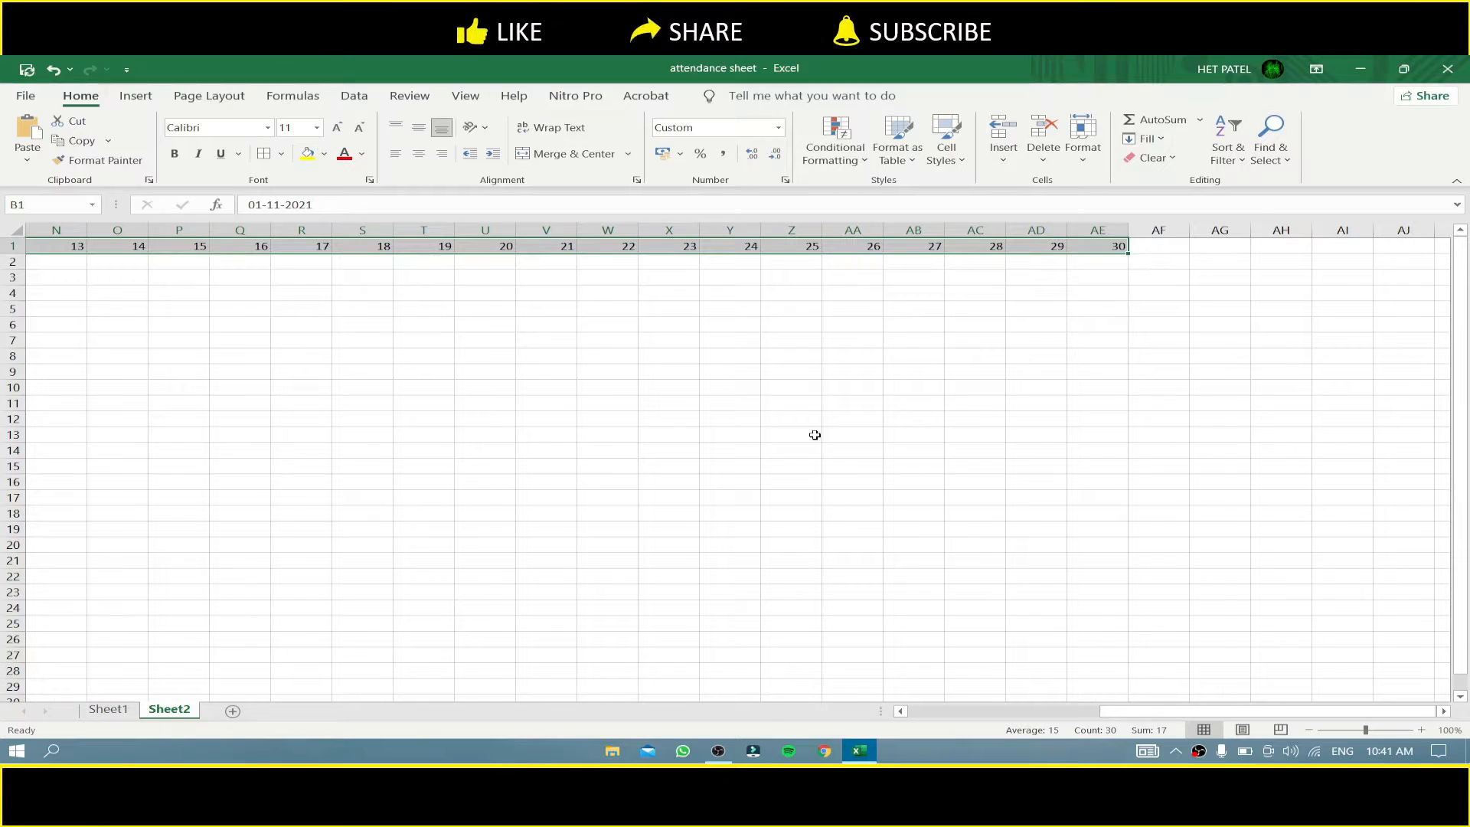
scroll(815, 435, "left", 5)
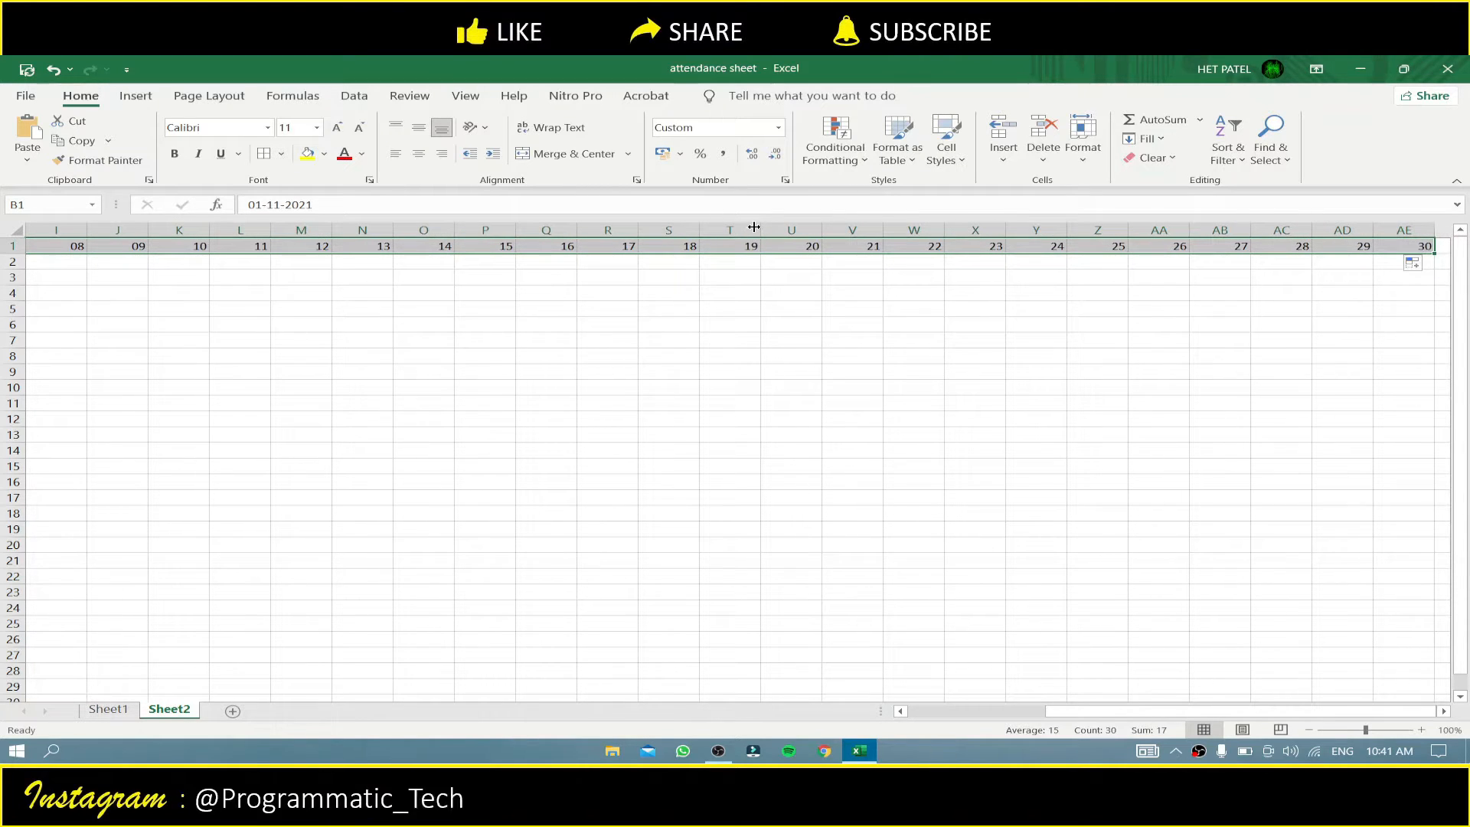
Step: Narrow all the date columns B through AE to one uniform width that just fits the day numbers
left_click_drag(755, 226, 743, 226)
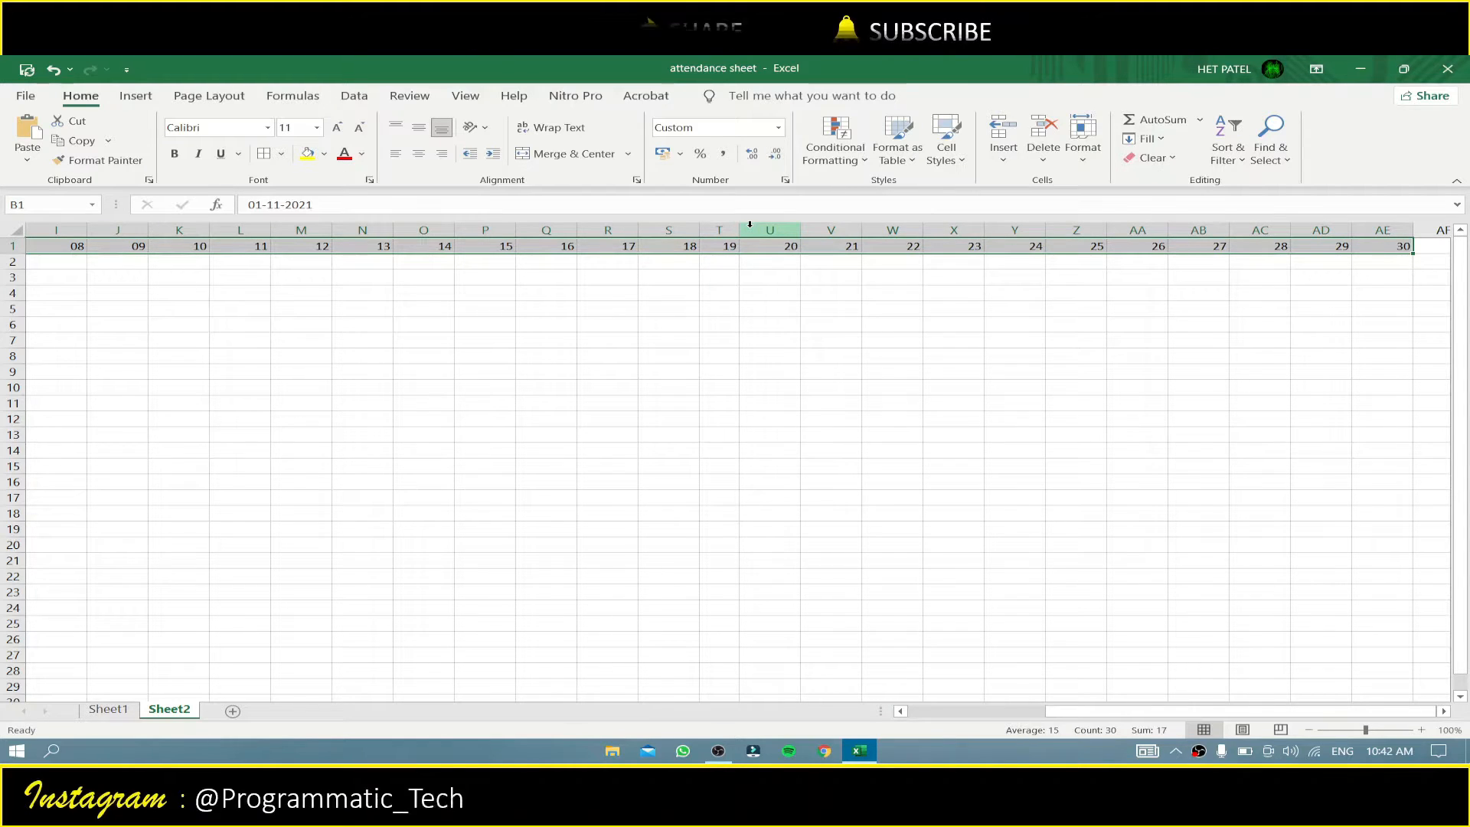
key("ctrl+z")
scroll(1027, 417, "right", 7)
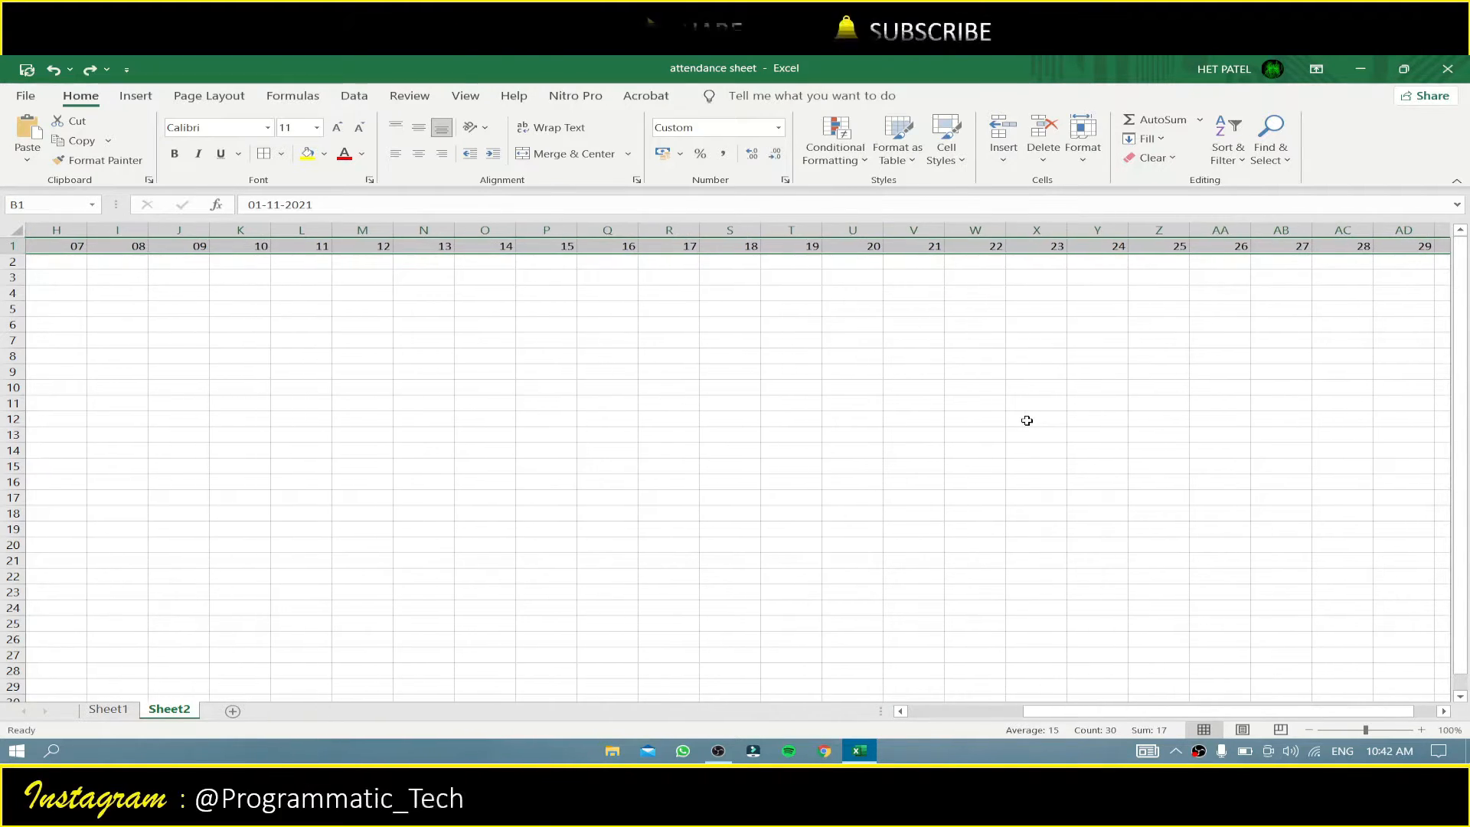
scroll(1028, 421, "right", 4)
left_click_drag(1220, 230, 121, 232)
left_click_drag(218, 223, 255, 226)
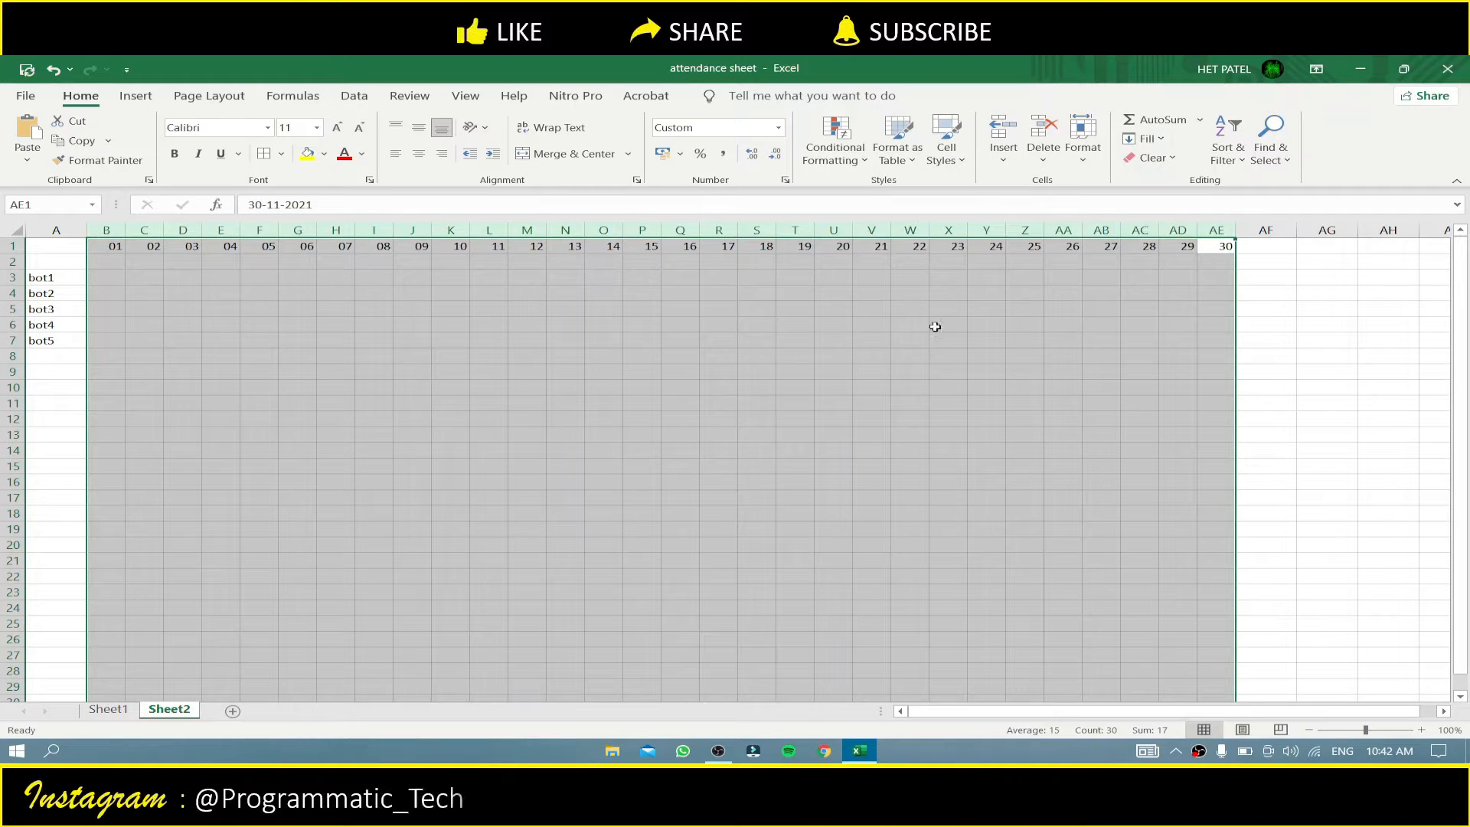
left_click(1263, 309)
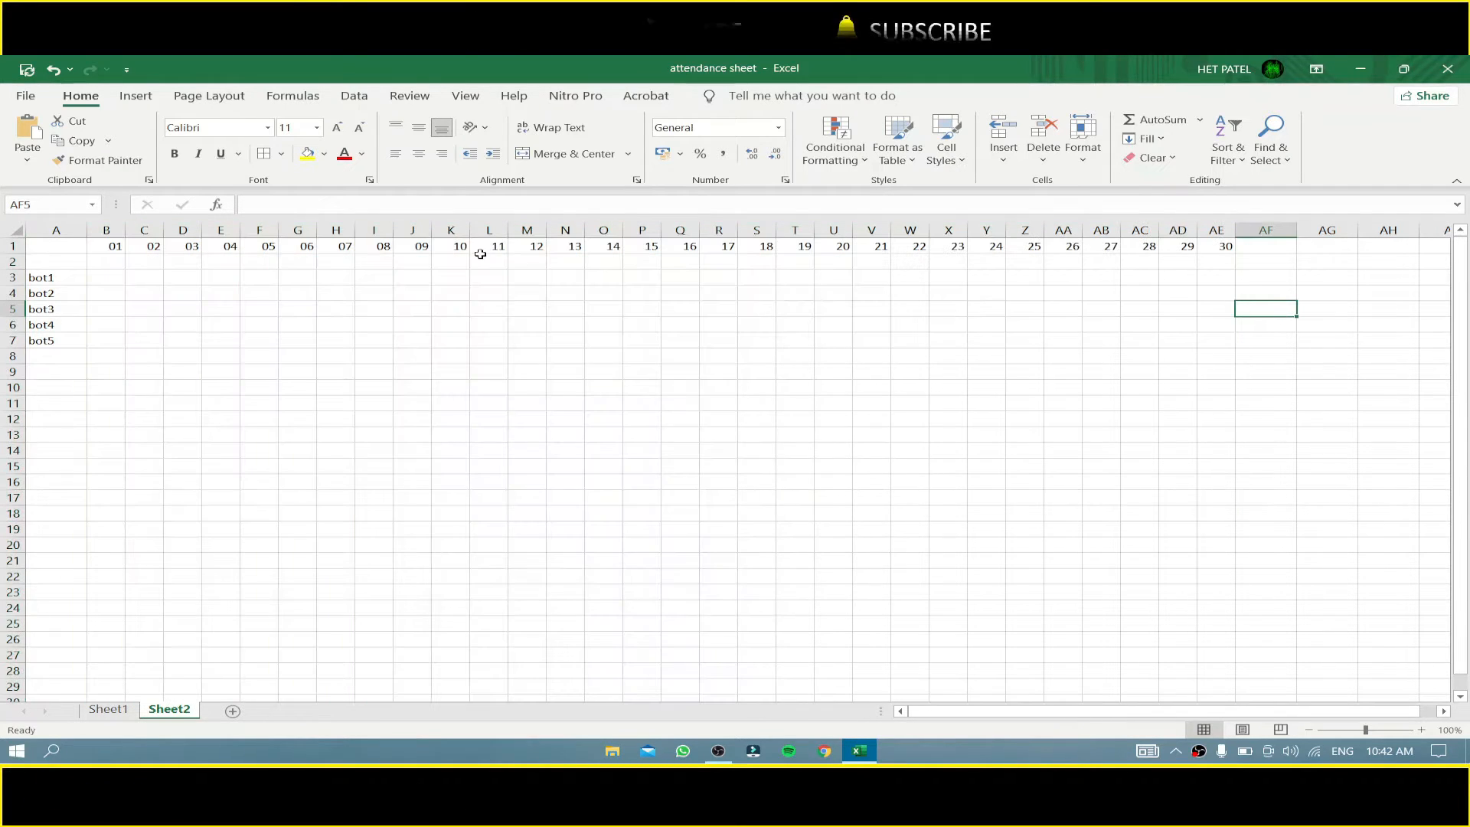
Step: Open cell B2, directly below the first date, for entry
left_click(115, 261)
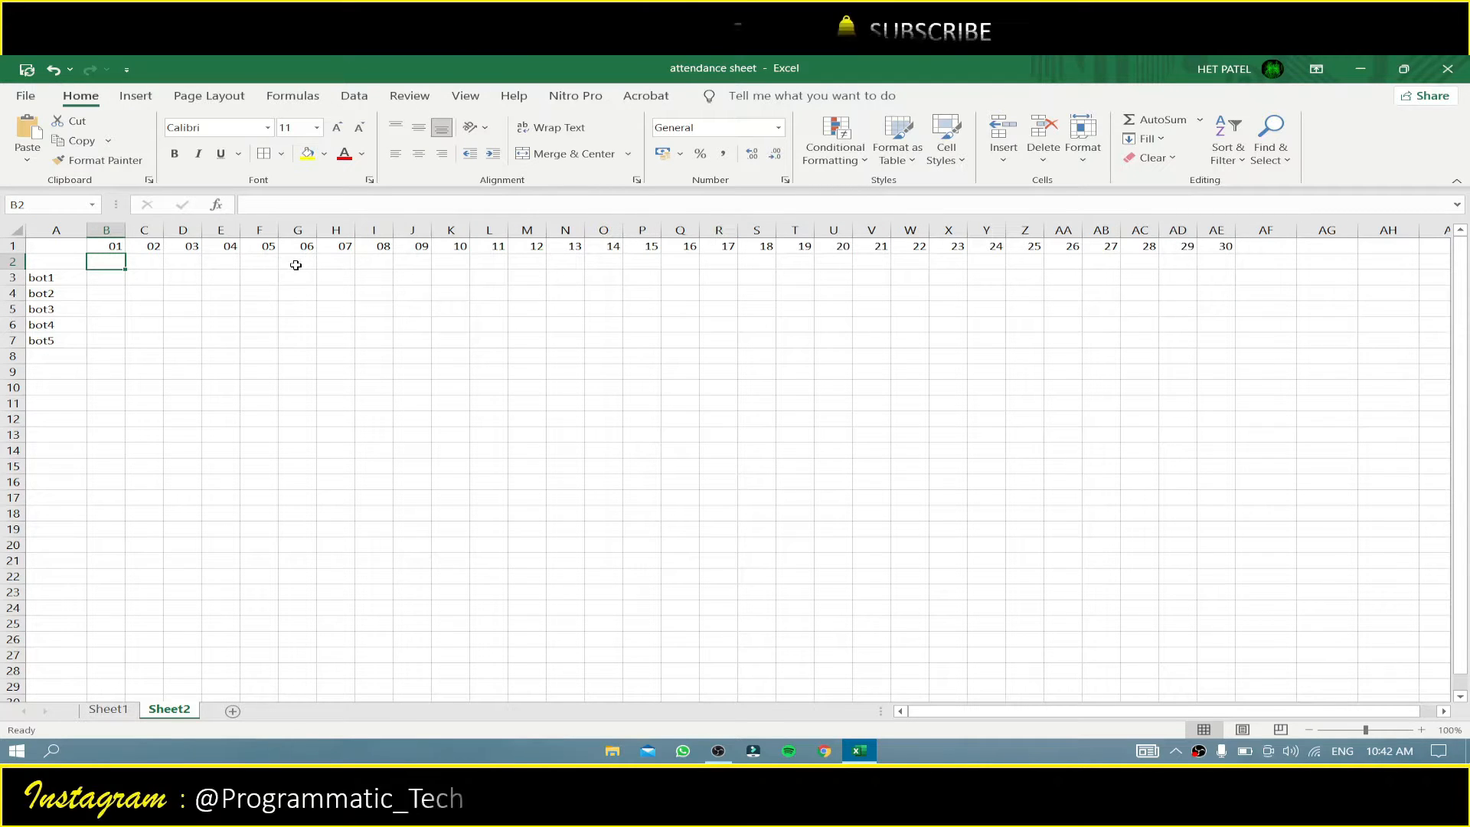
double_click(119, 261)
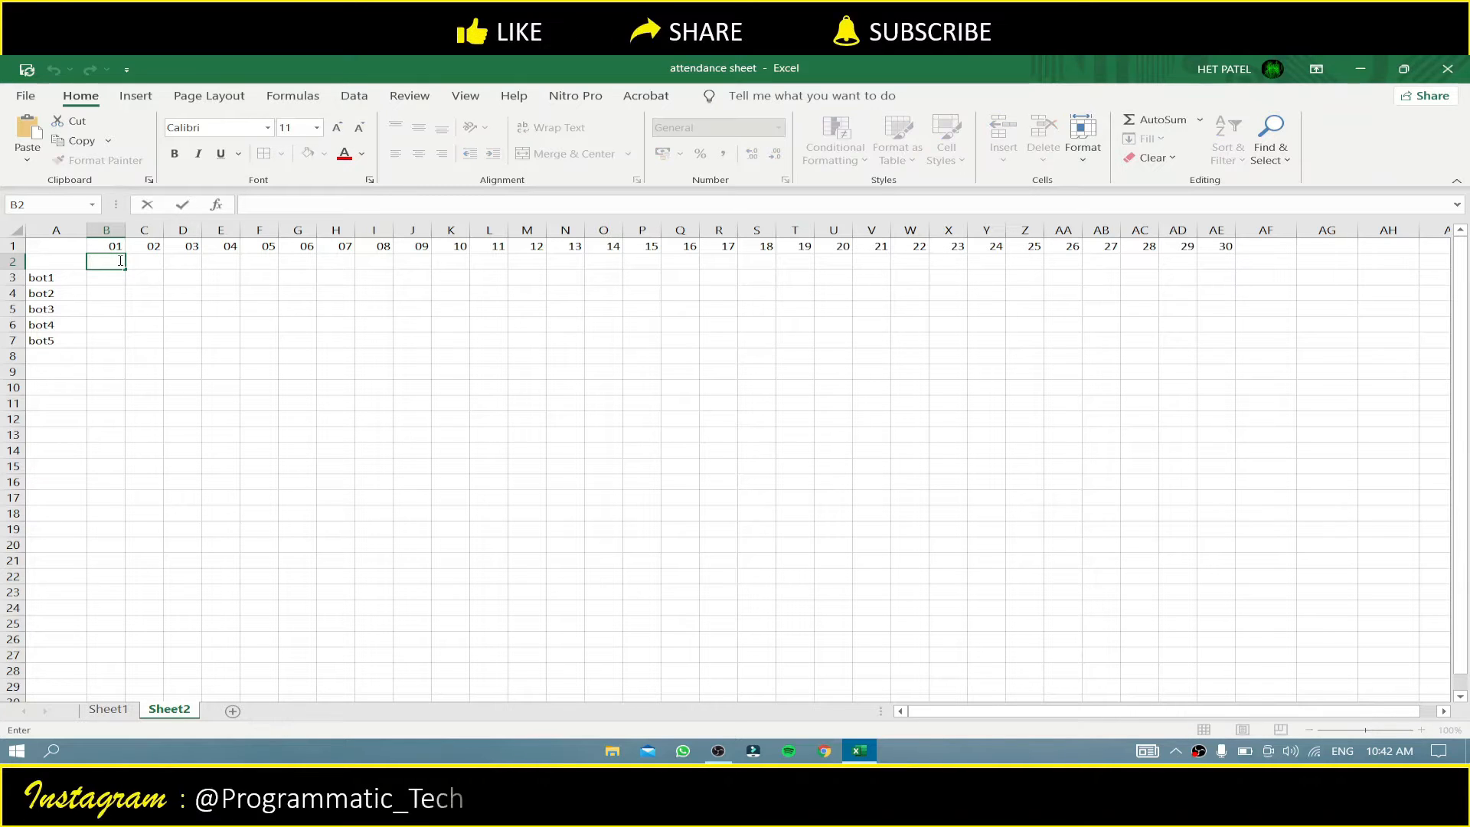
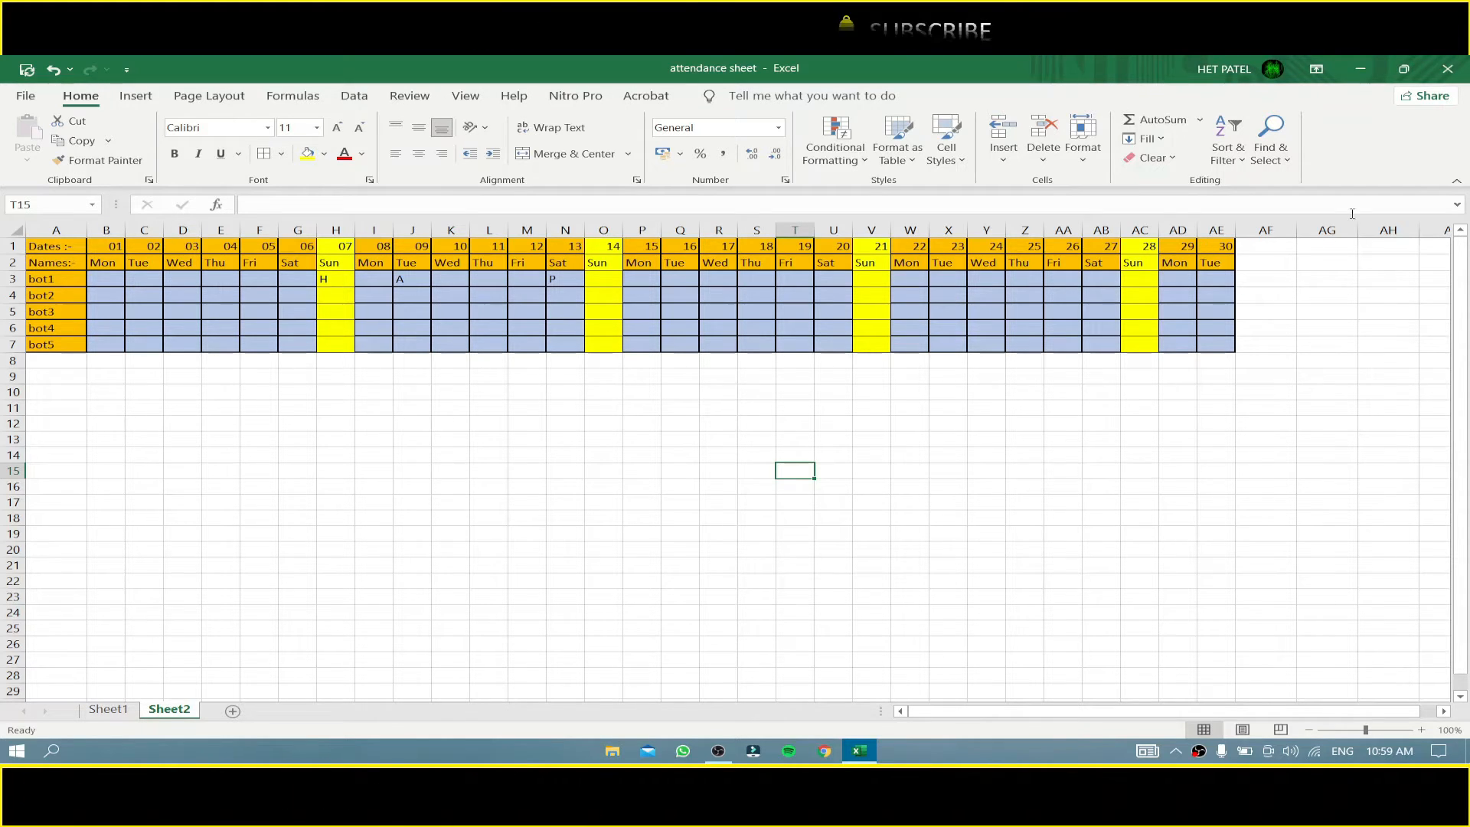
Step: Merge and center cells AF1 and AF2 beside the last date column
left_click(1280, 251)
scroll(1349, 424, "right", 5)
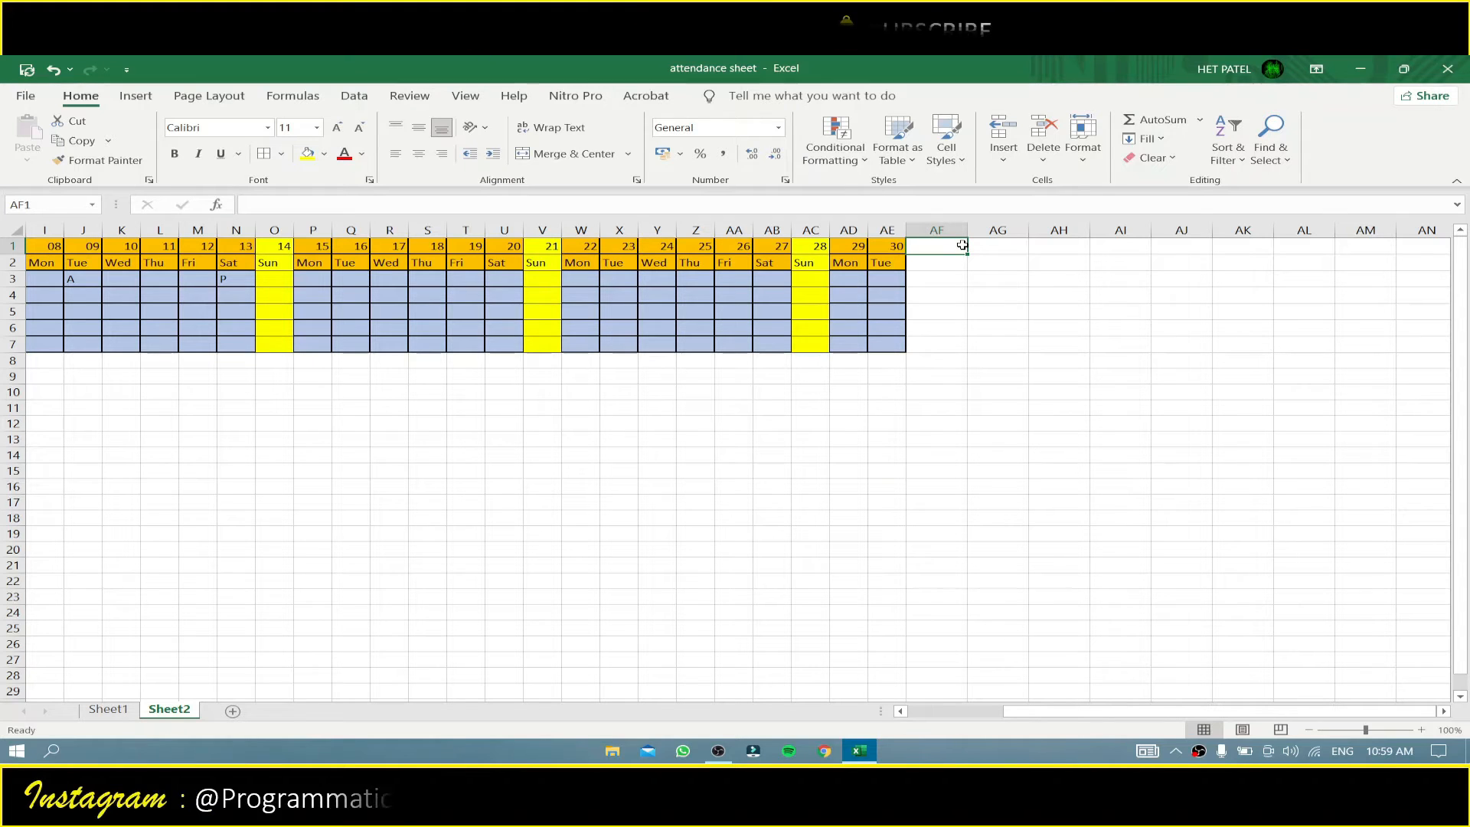
key("shift+Down")
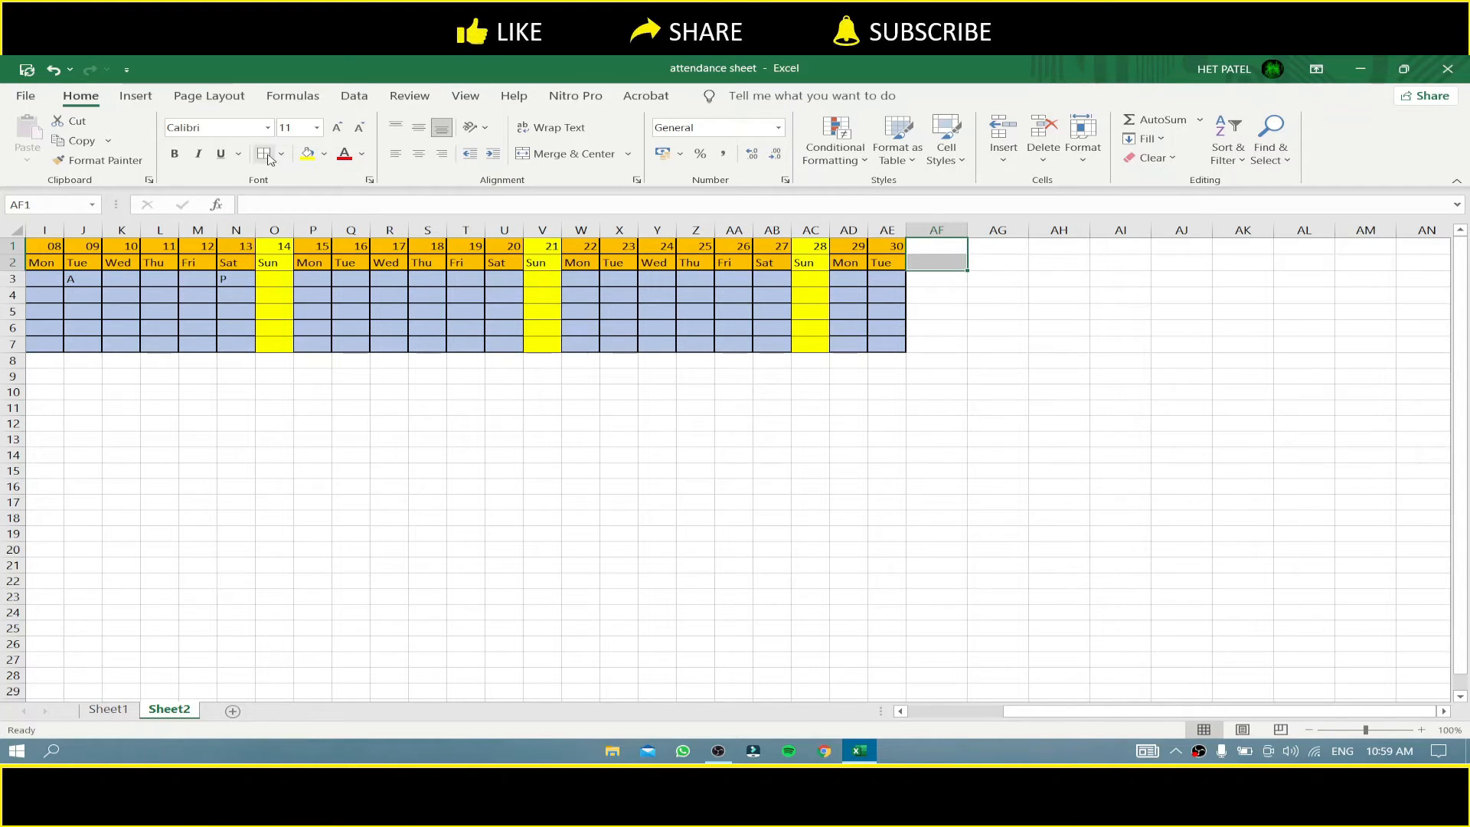
left_click(582, 153)
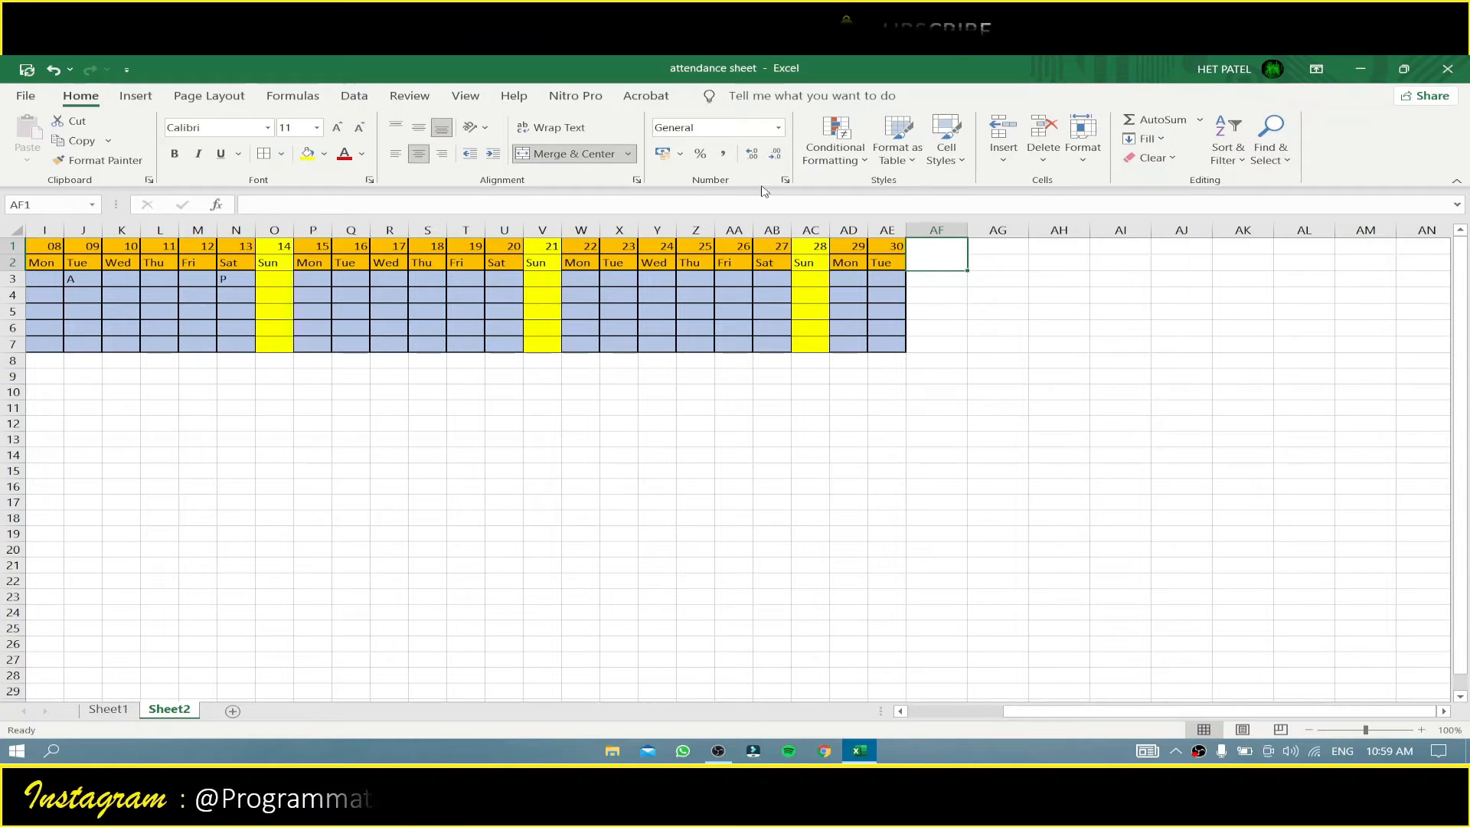
Step: Enter the heading Total presences in the merged AF1 cell and wrap its text
double_click(946, 259)
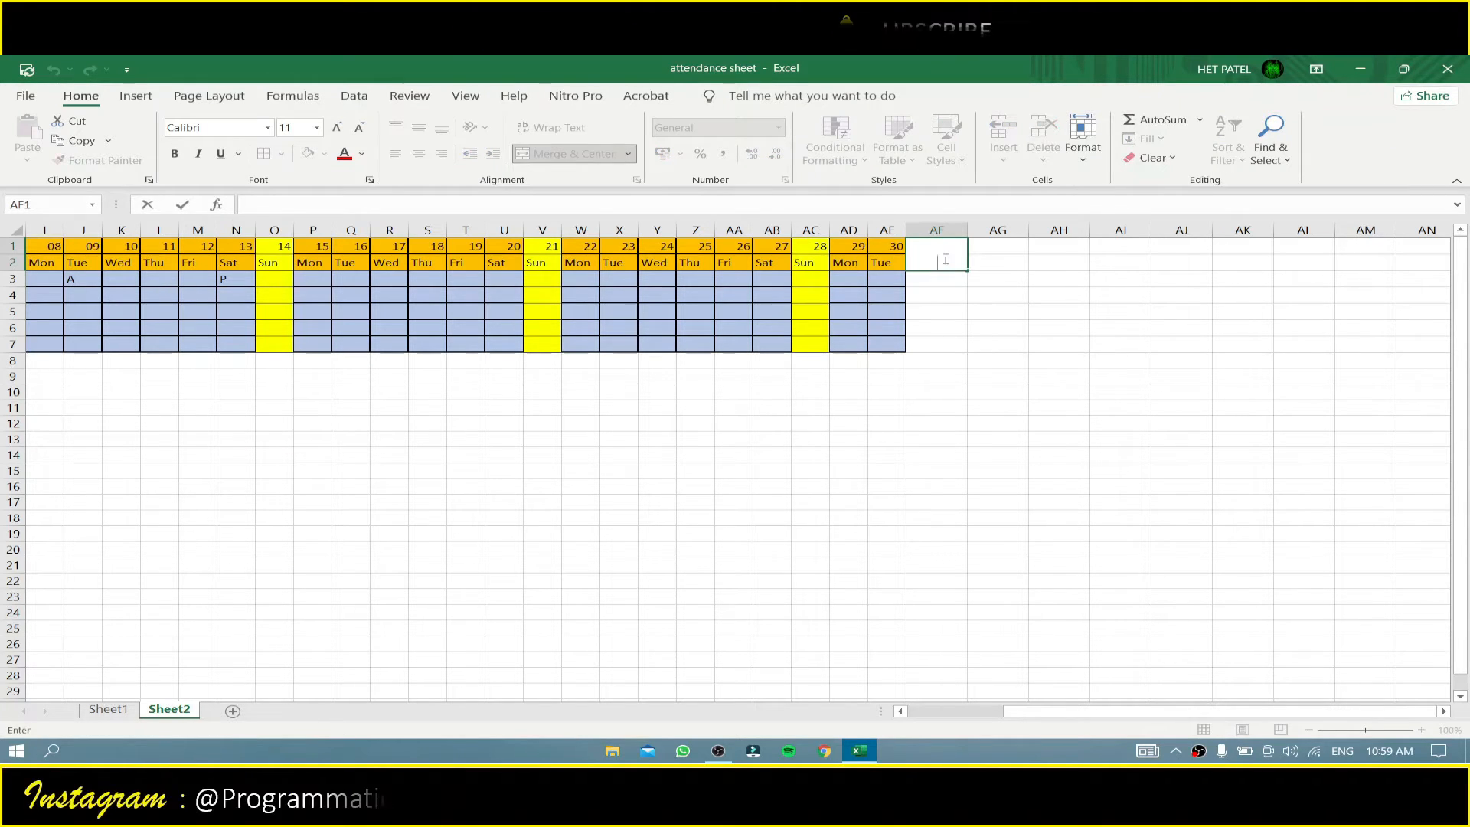
type("Total")
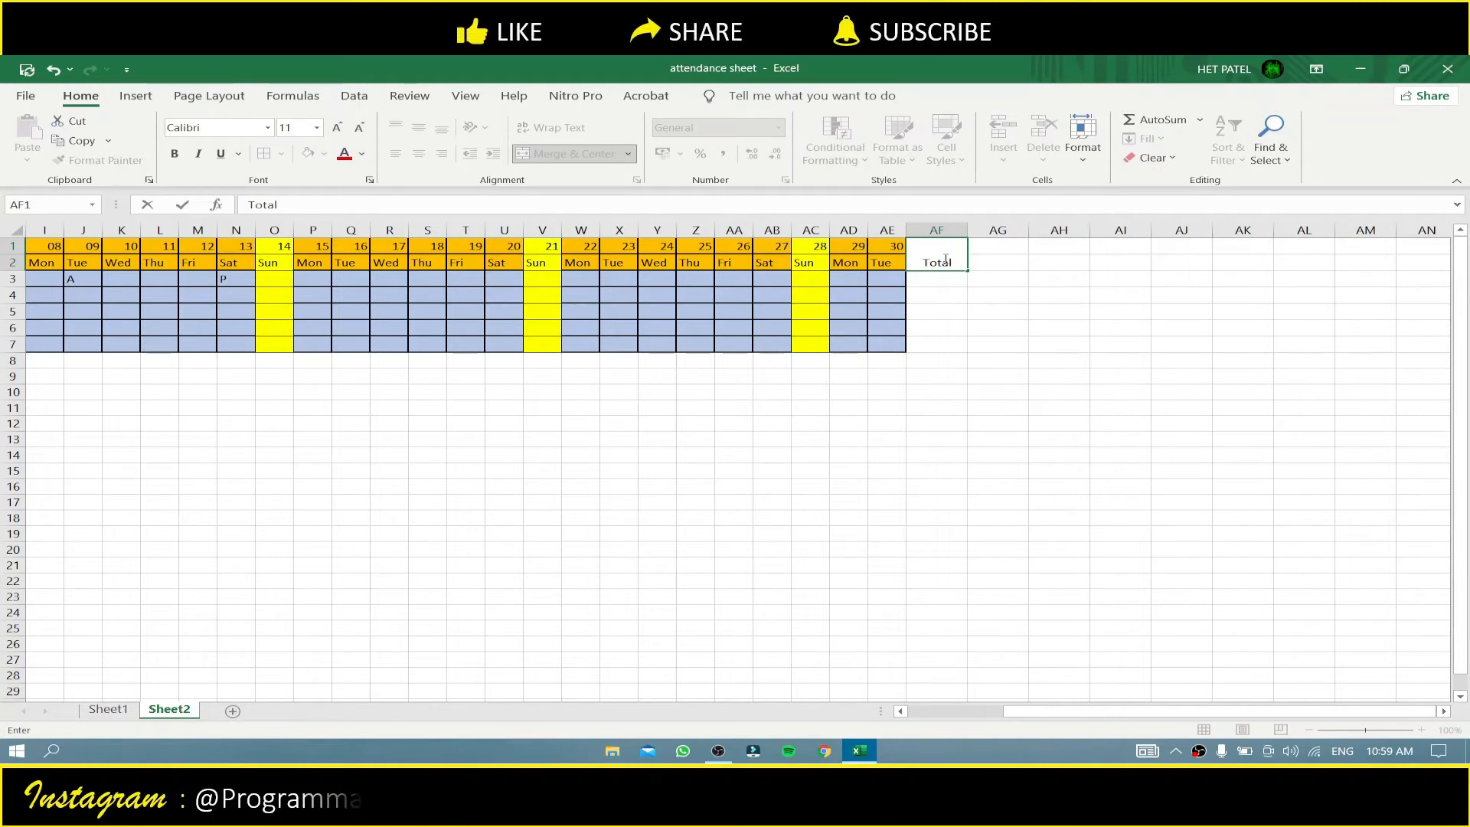
type("presences")
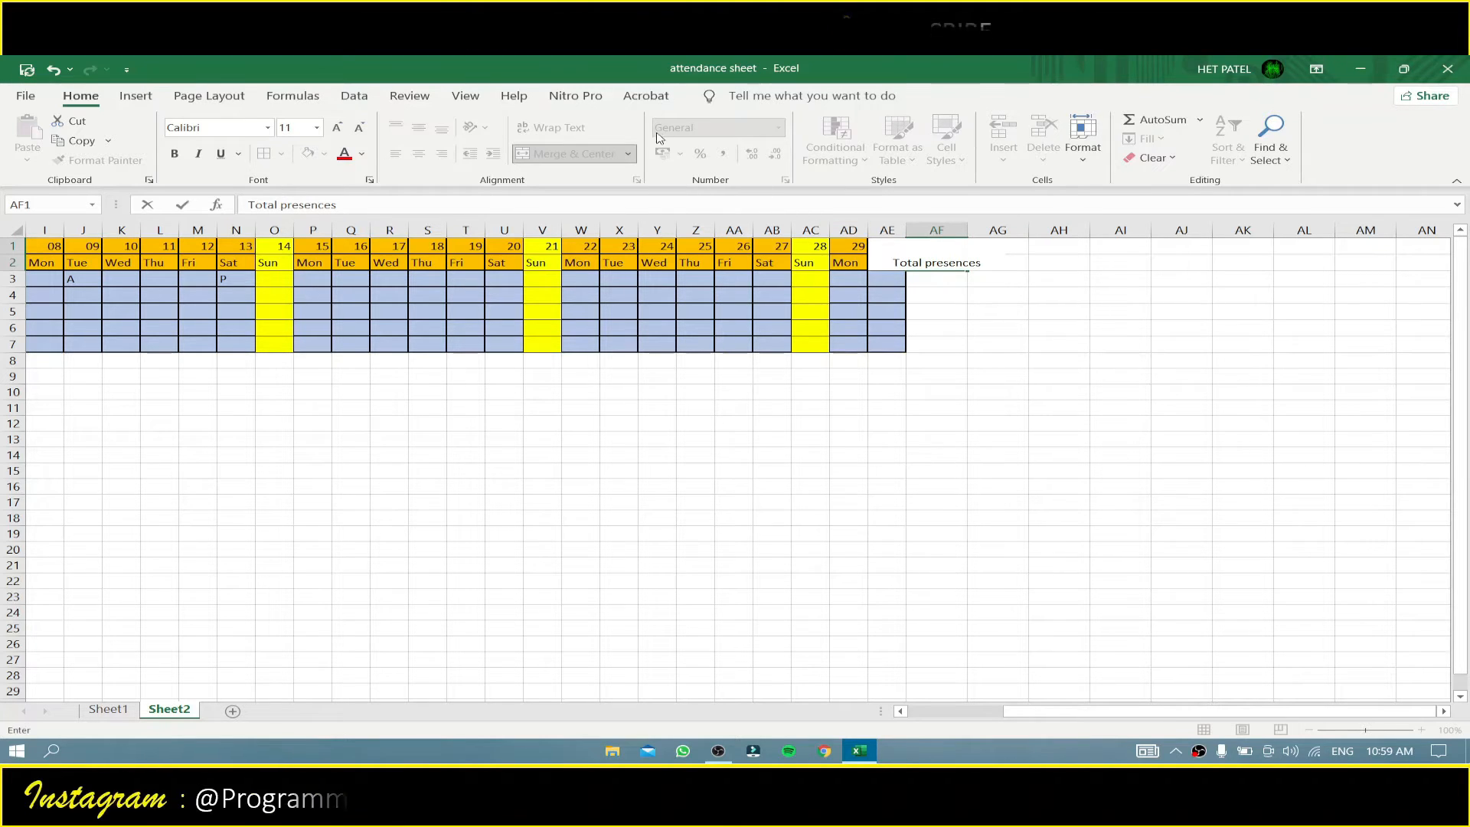
left_click_drag(963, 295, 966, 306)
left_click(939, 255)
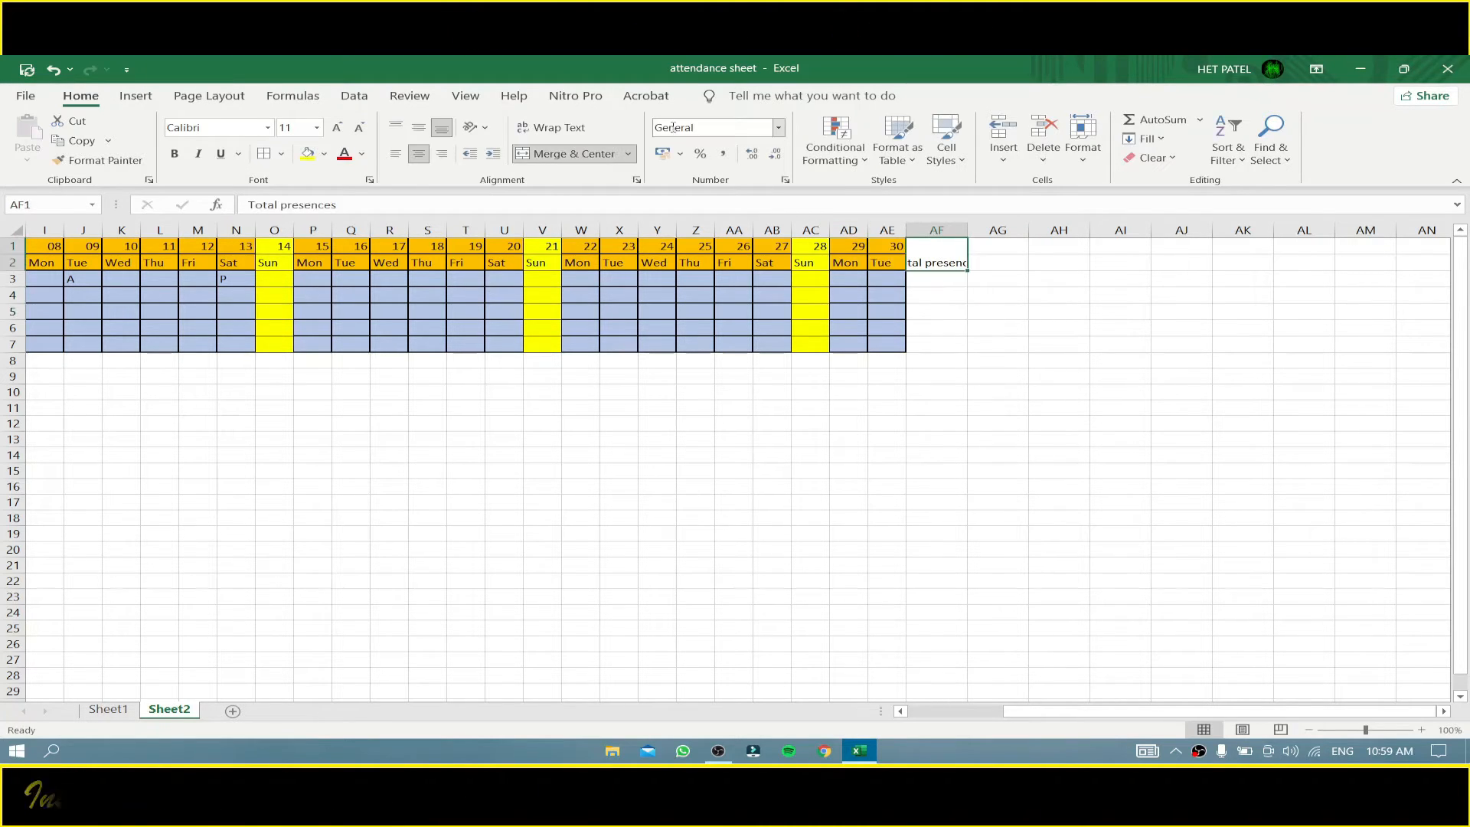
left_click(591, 128)
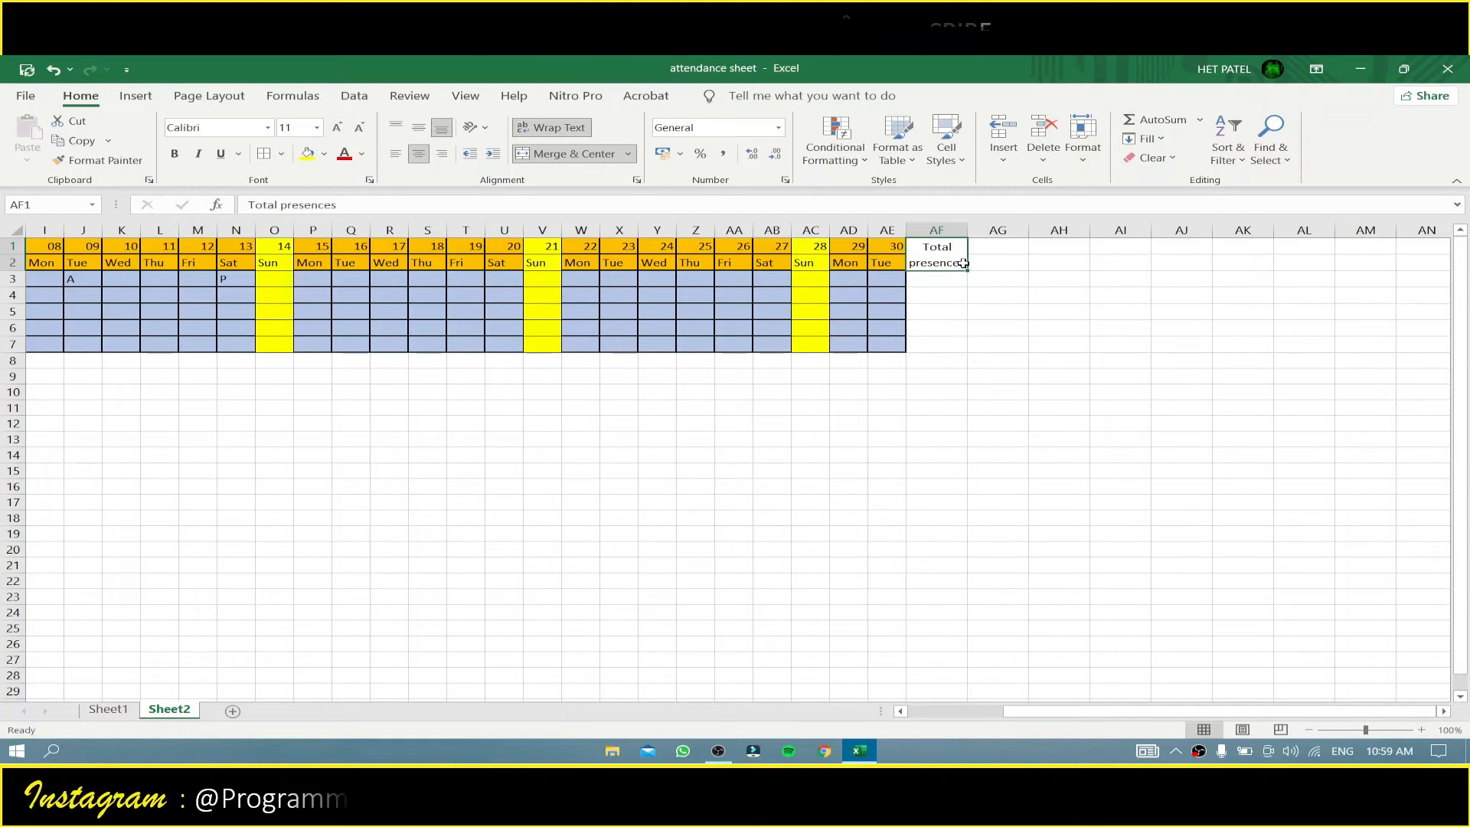
Step: Merge and center AG1:AG2 and give it the wrapped heading Total Absents
left_click(1006, 251)
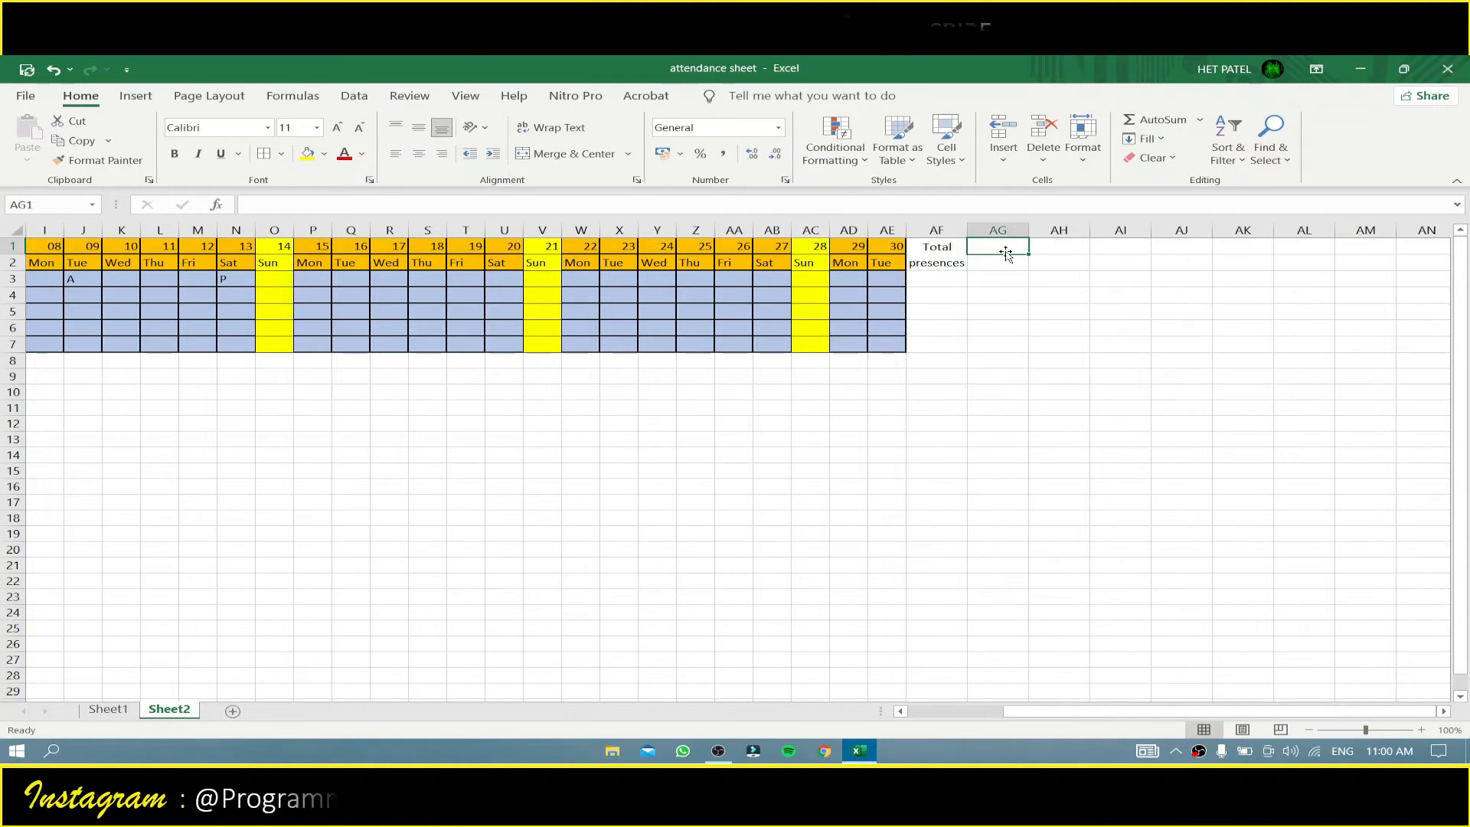
left_click_drag(1006, 254, 1006, 257)
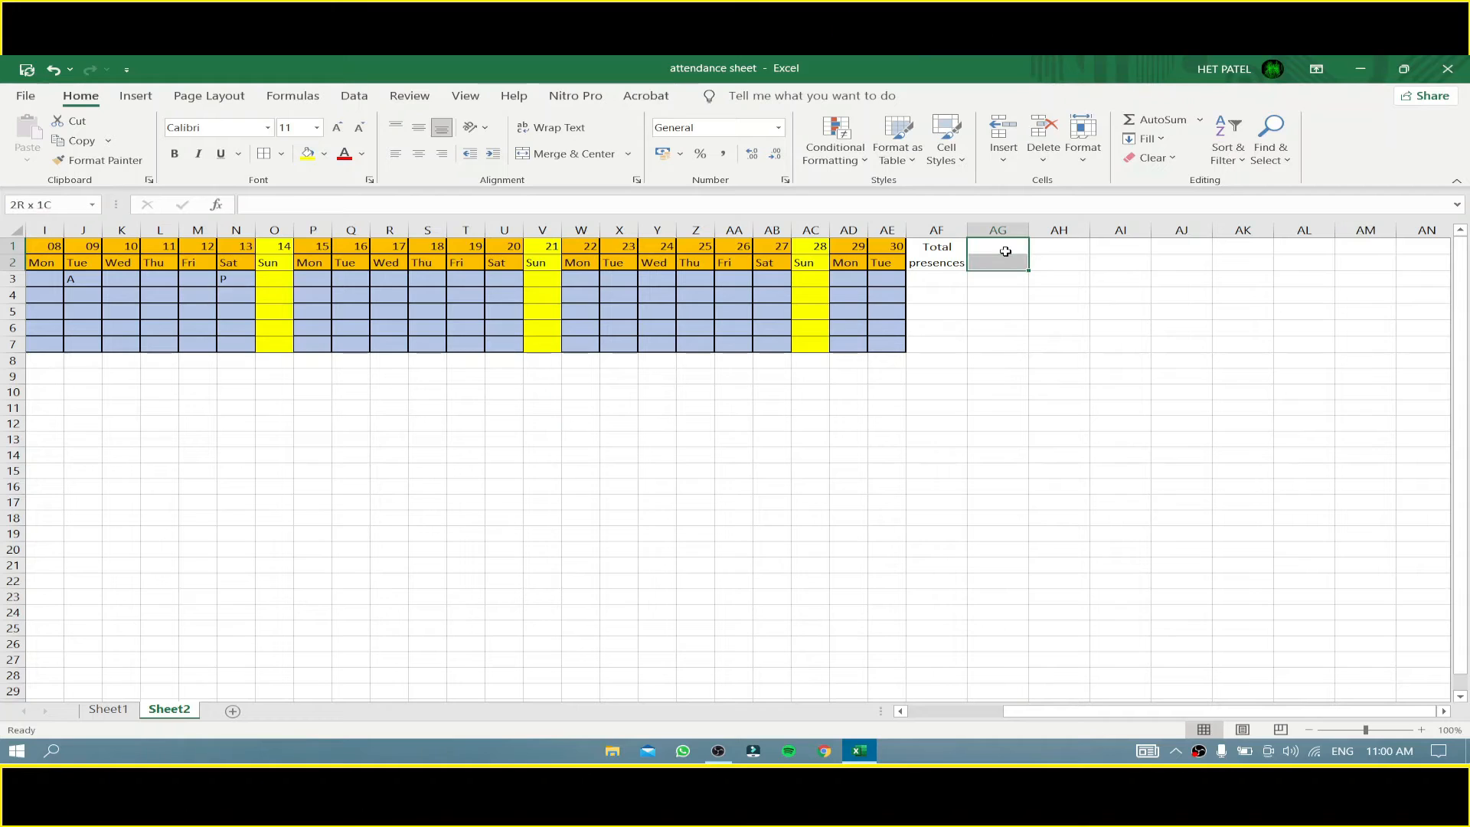
left_click(550, 162)
type("Total")
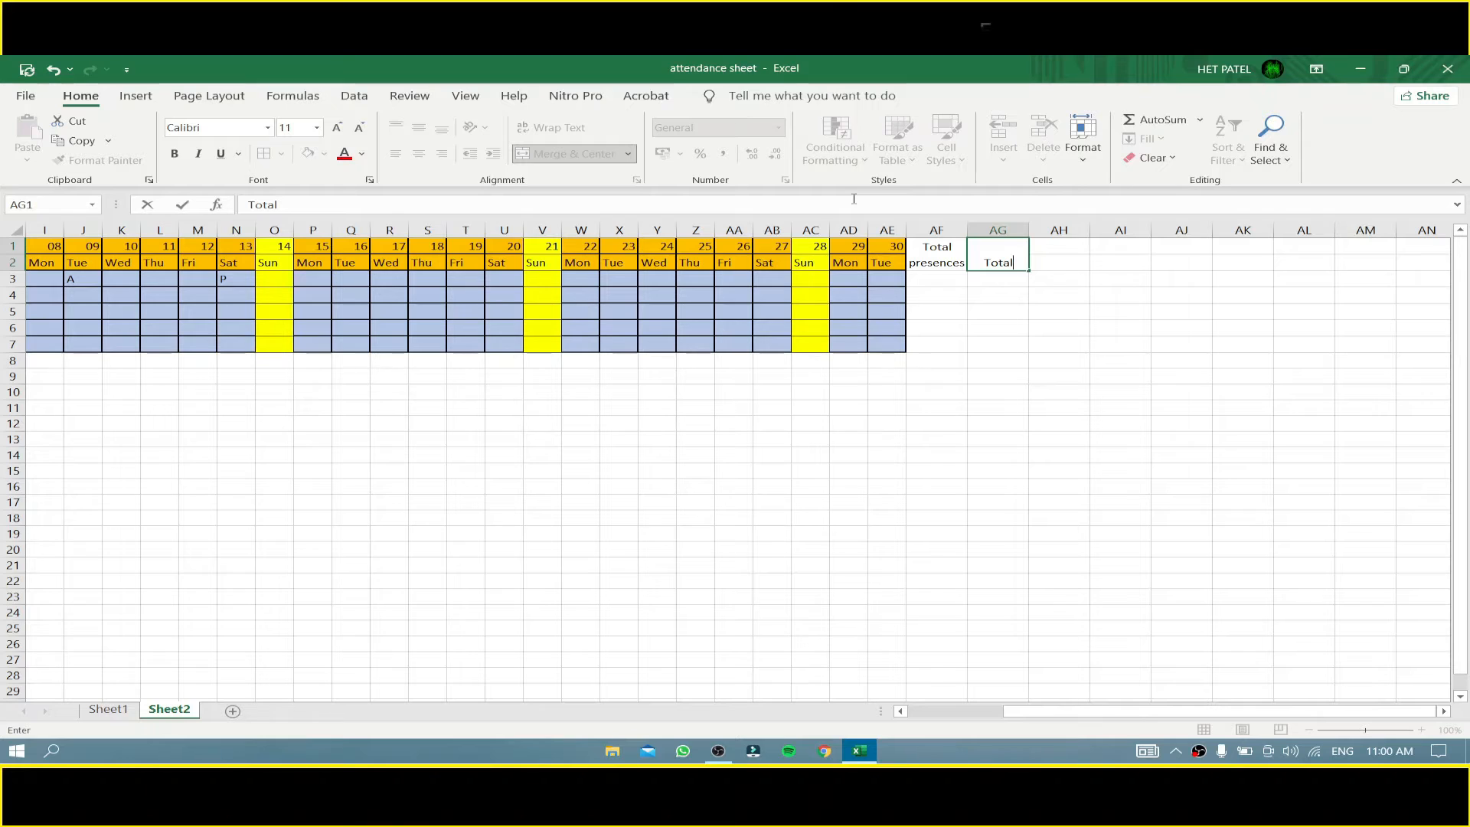
type(" Absents")
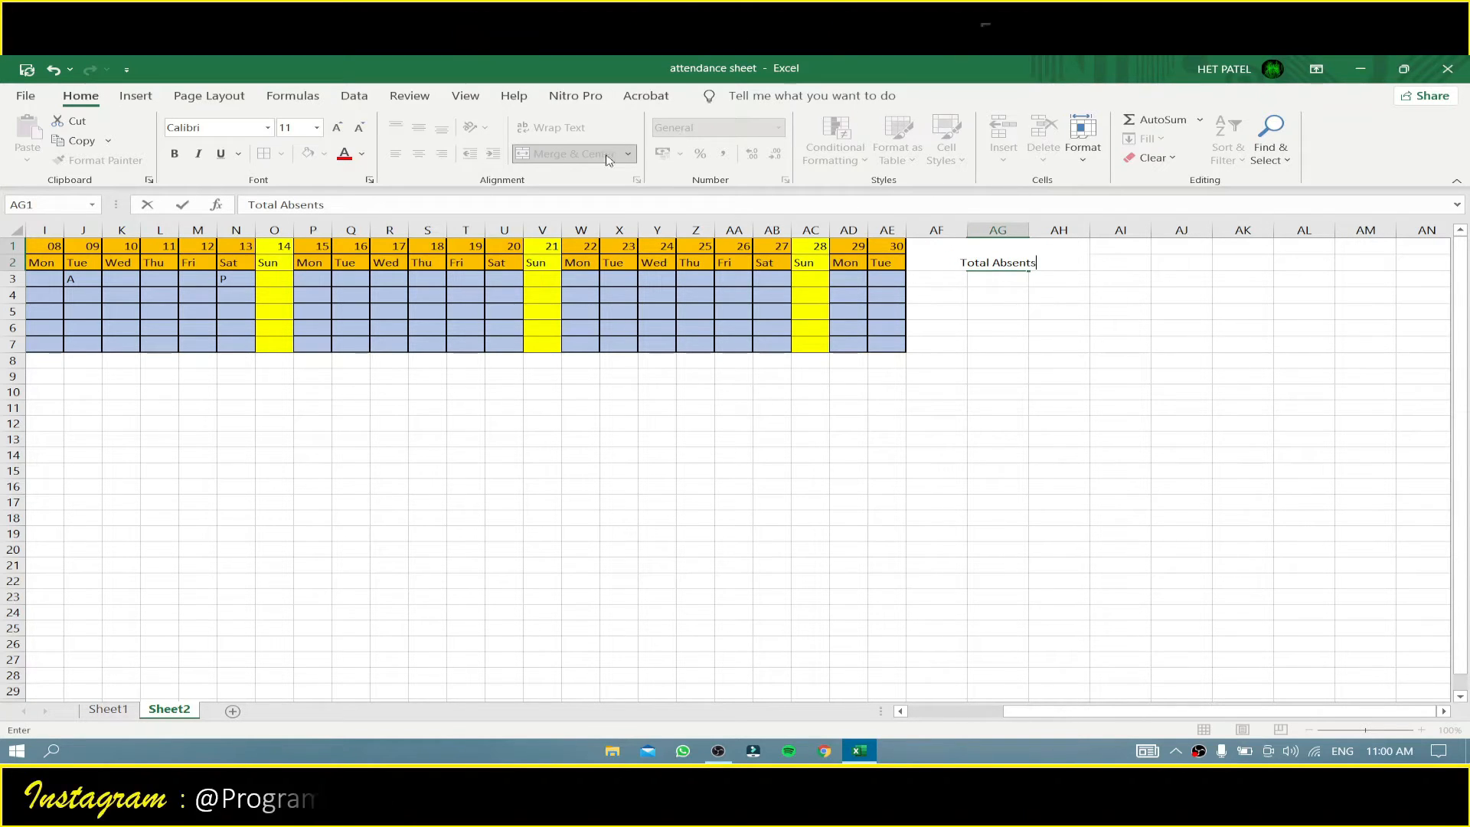
left_click(1007, 308)
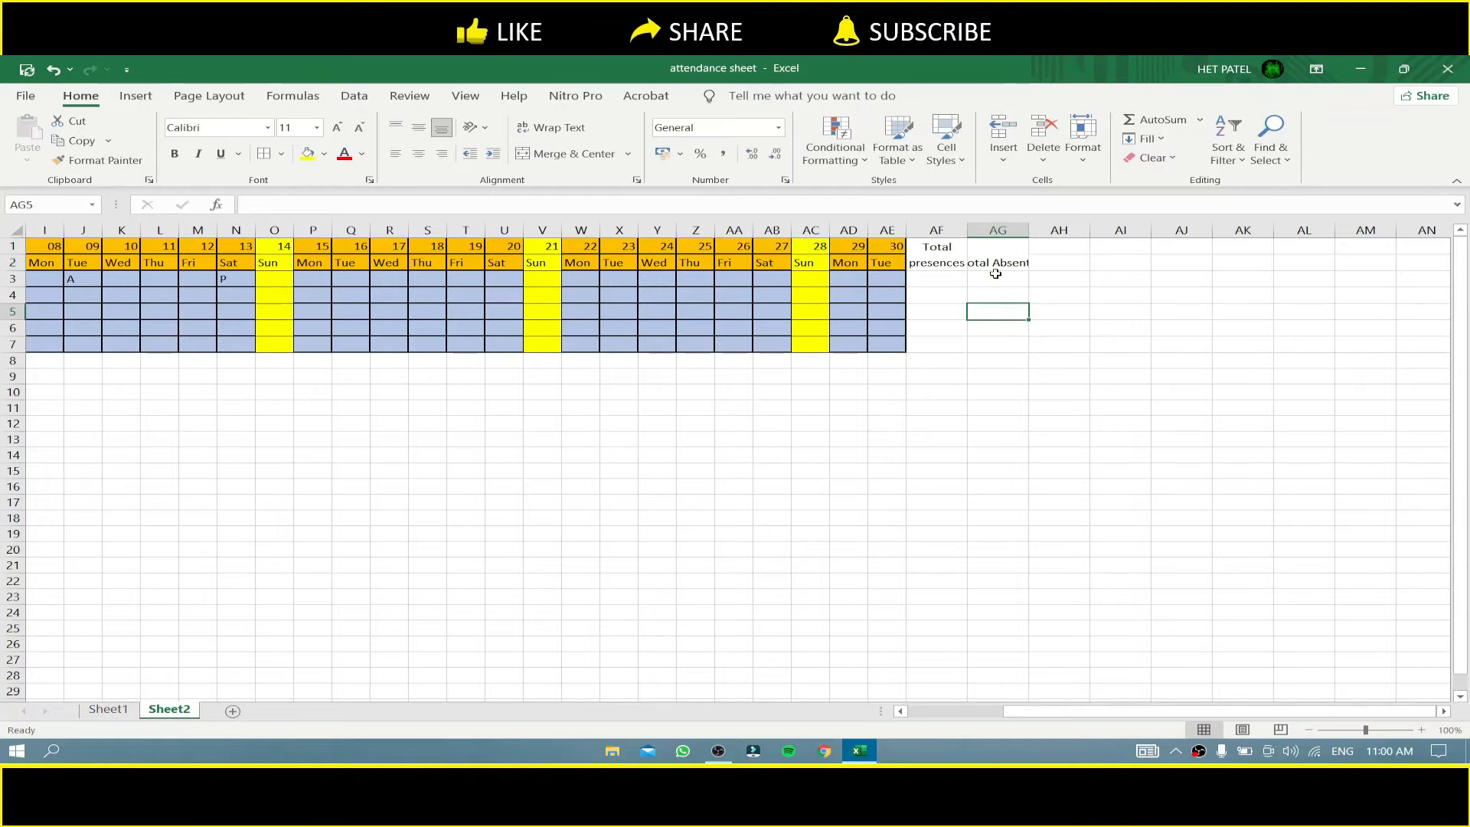
left_click(998, 255)
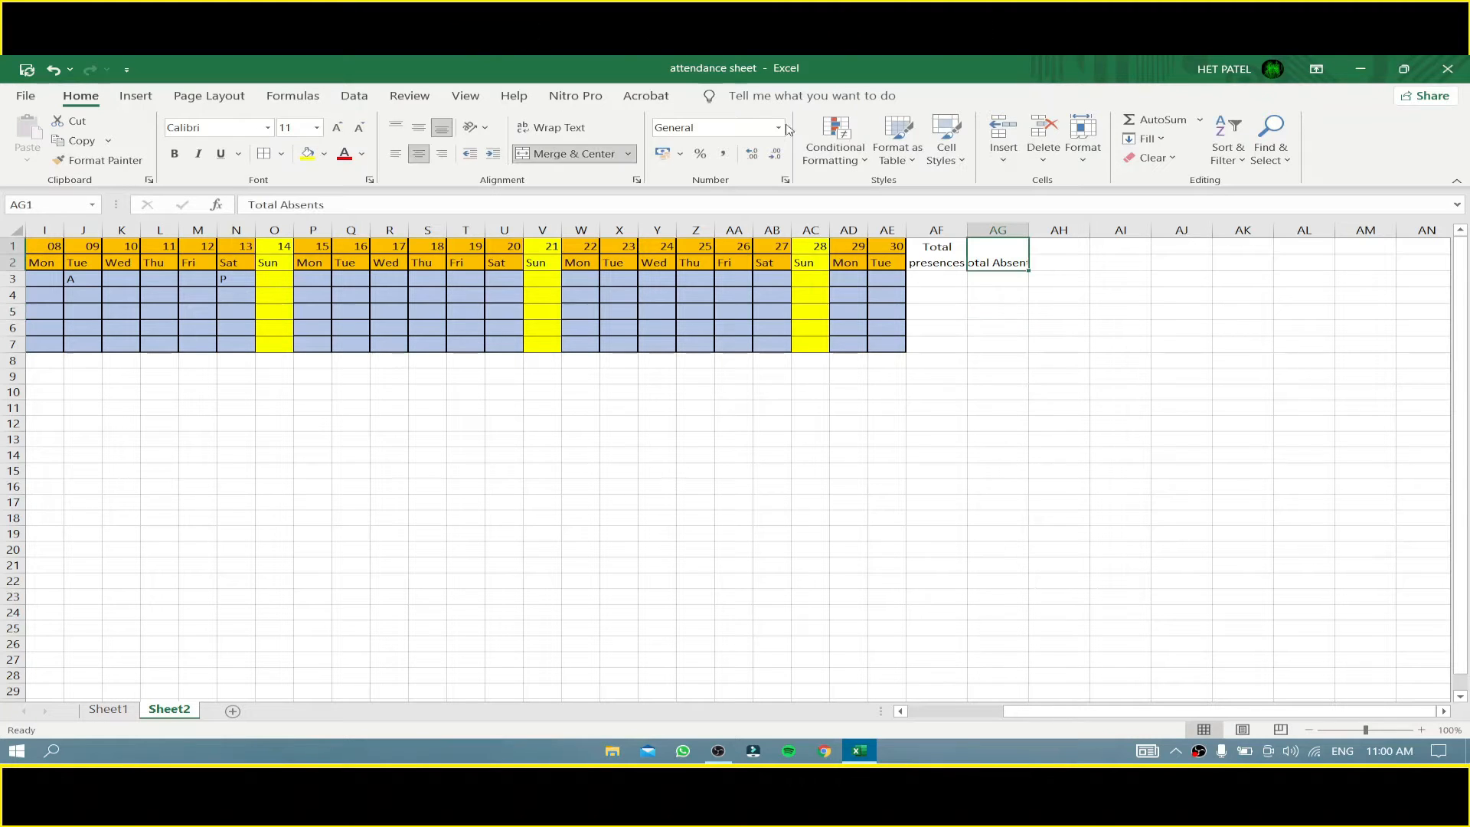
left_click(551, 127)
Step: Merge and center AH1:AH2 and give it the wrapped heading Total holydays
left_click(1065, 258)
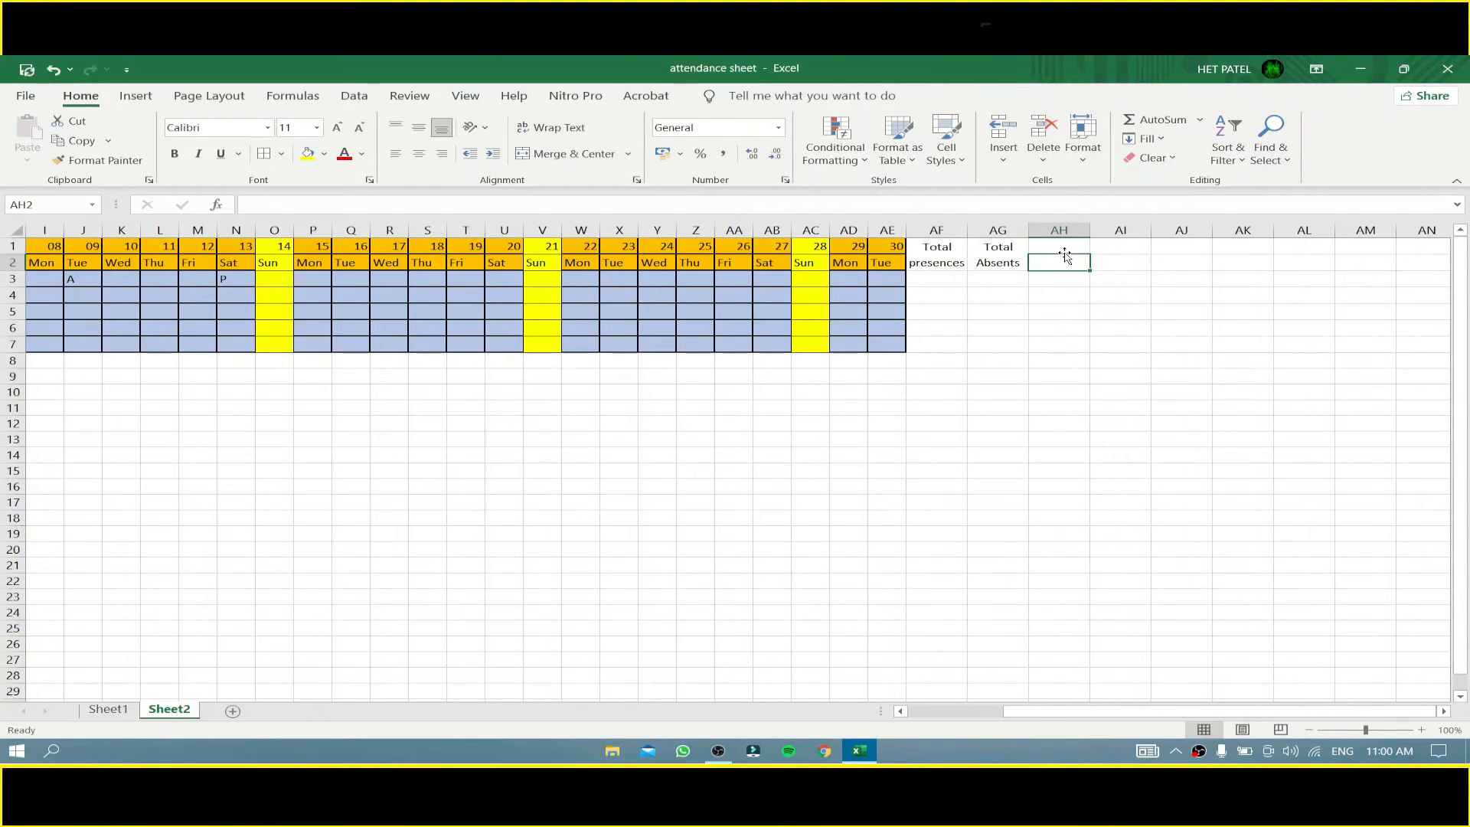
left_click_drag(1065, 255, 1064, 252)
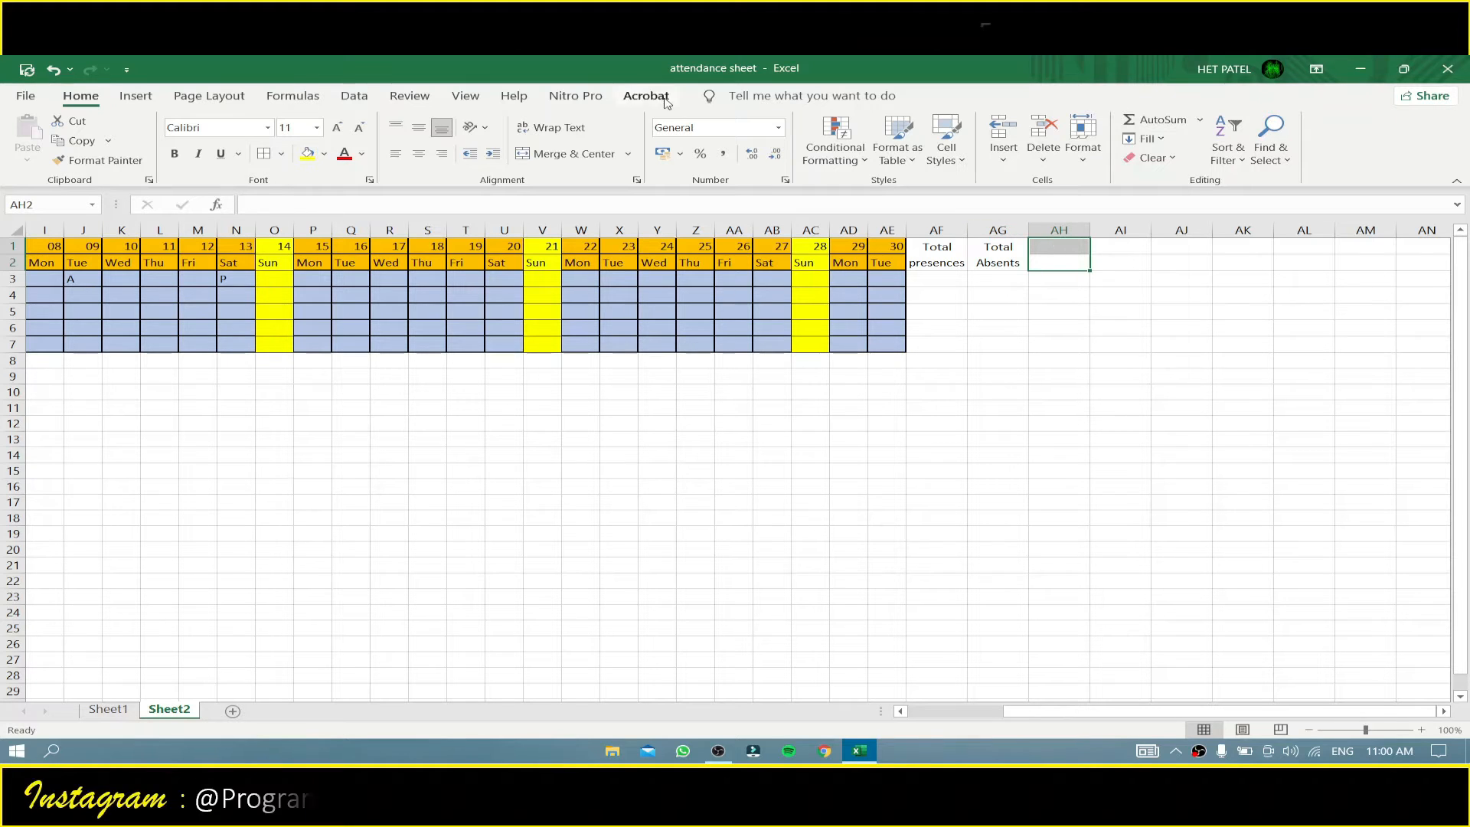
left_click(566, 153)
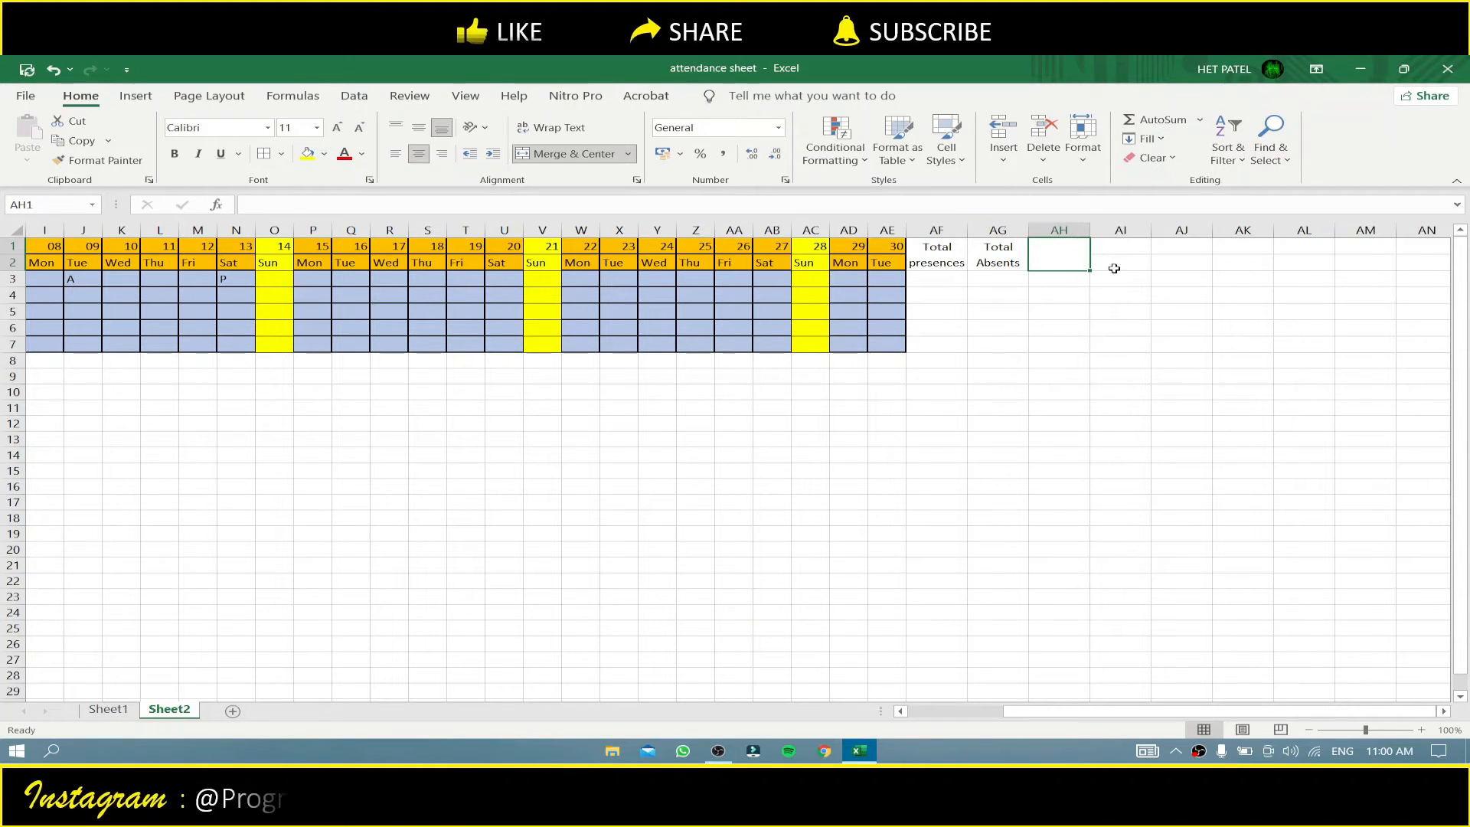
double_click(1058, 270)
type("To")
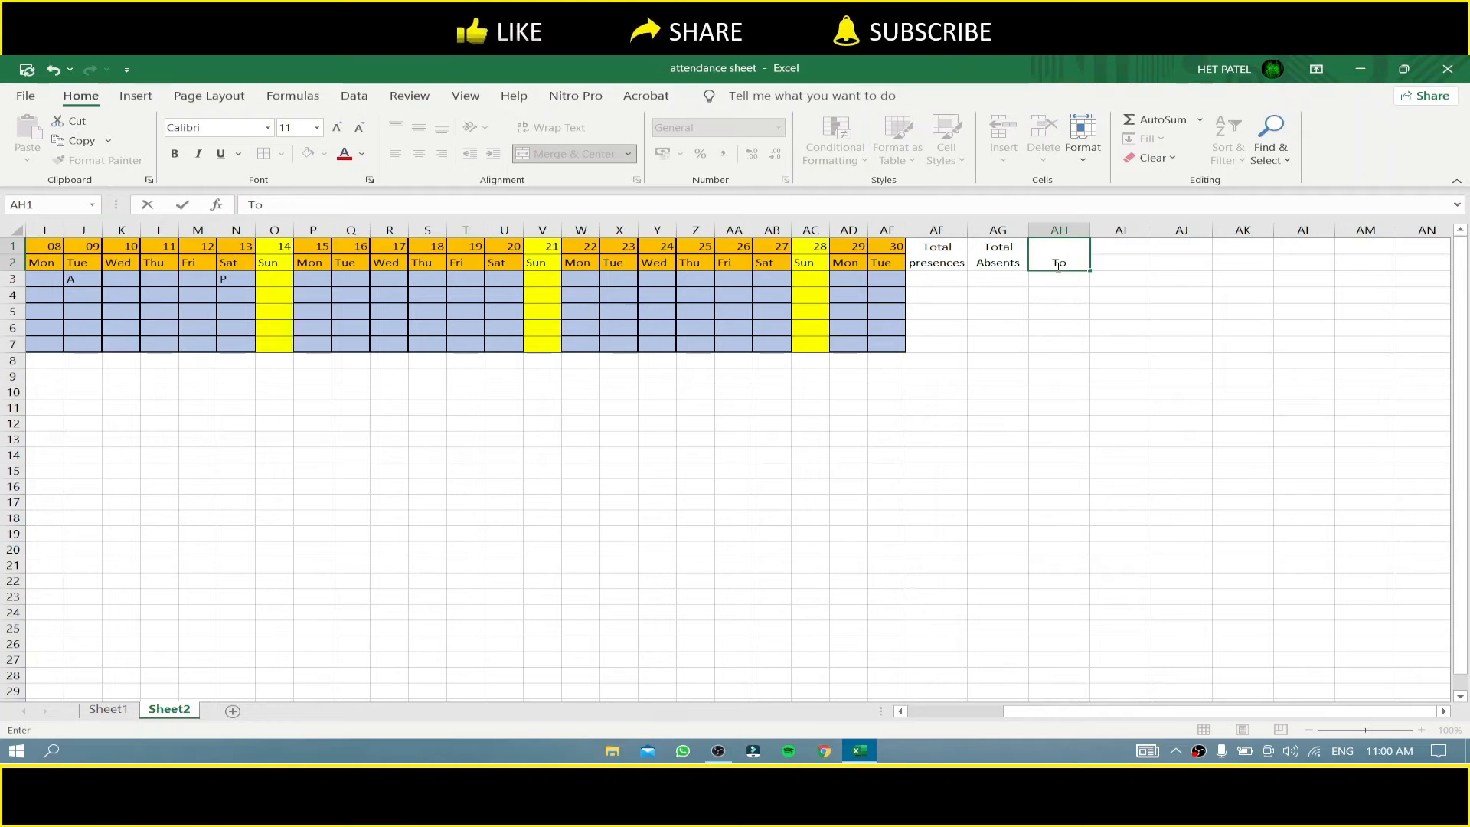
type("tal ho")
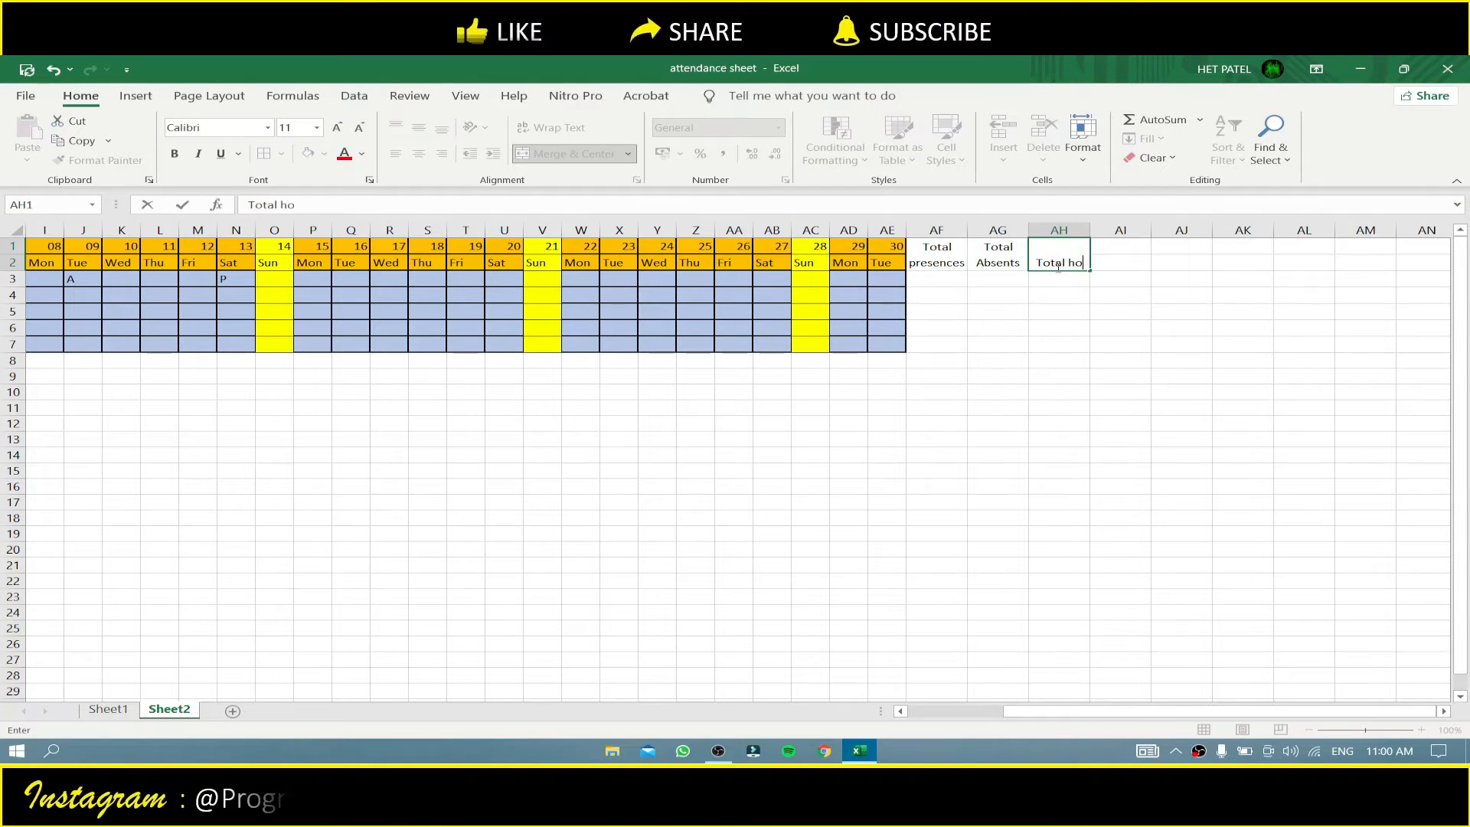
type("ly")
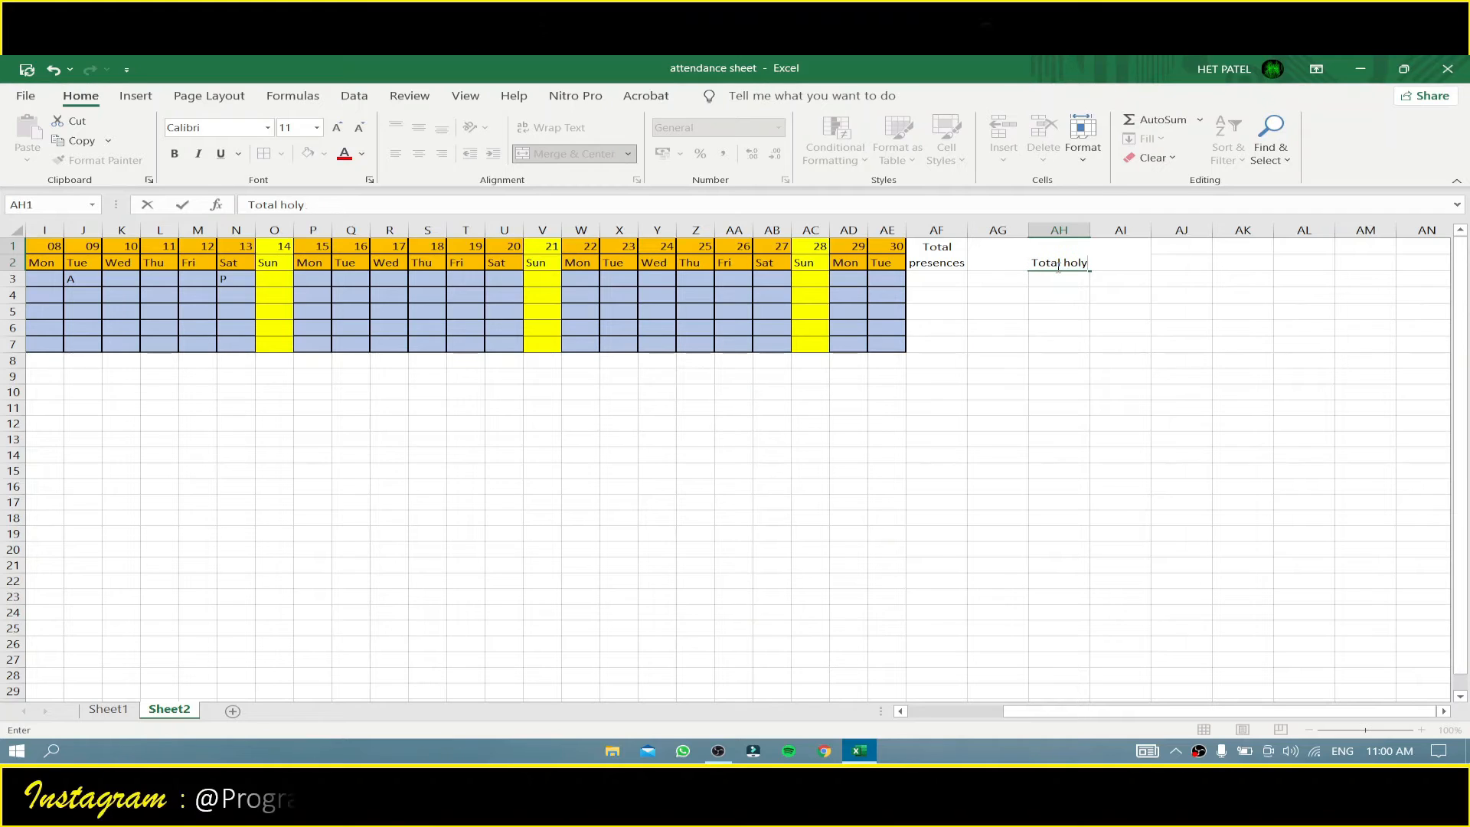
type("daays")
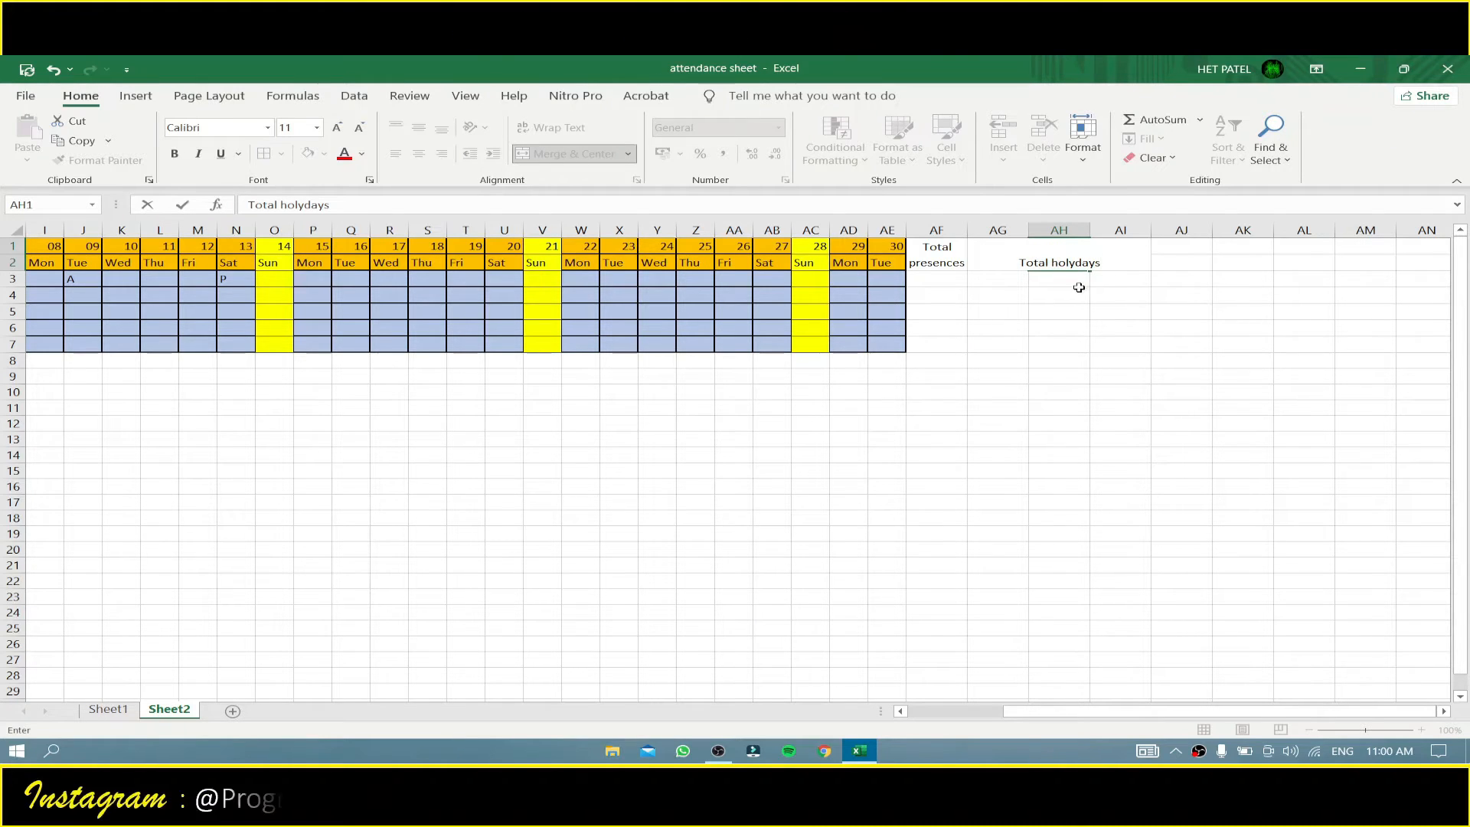
left_click(1063, 316)
left_click(1067, 265)
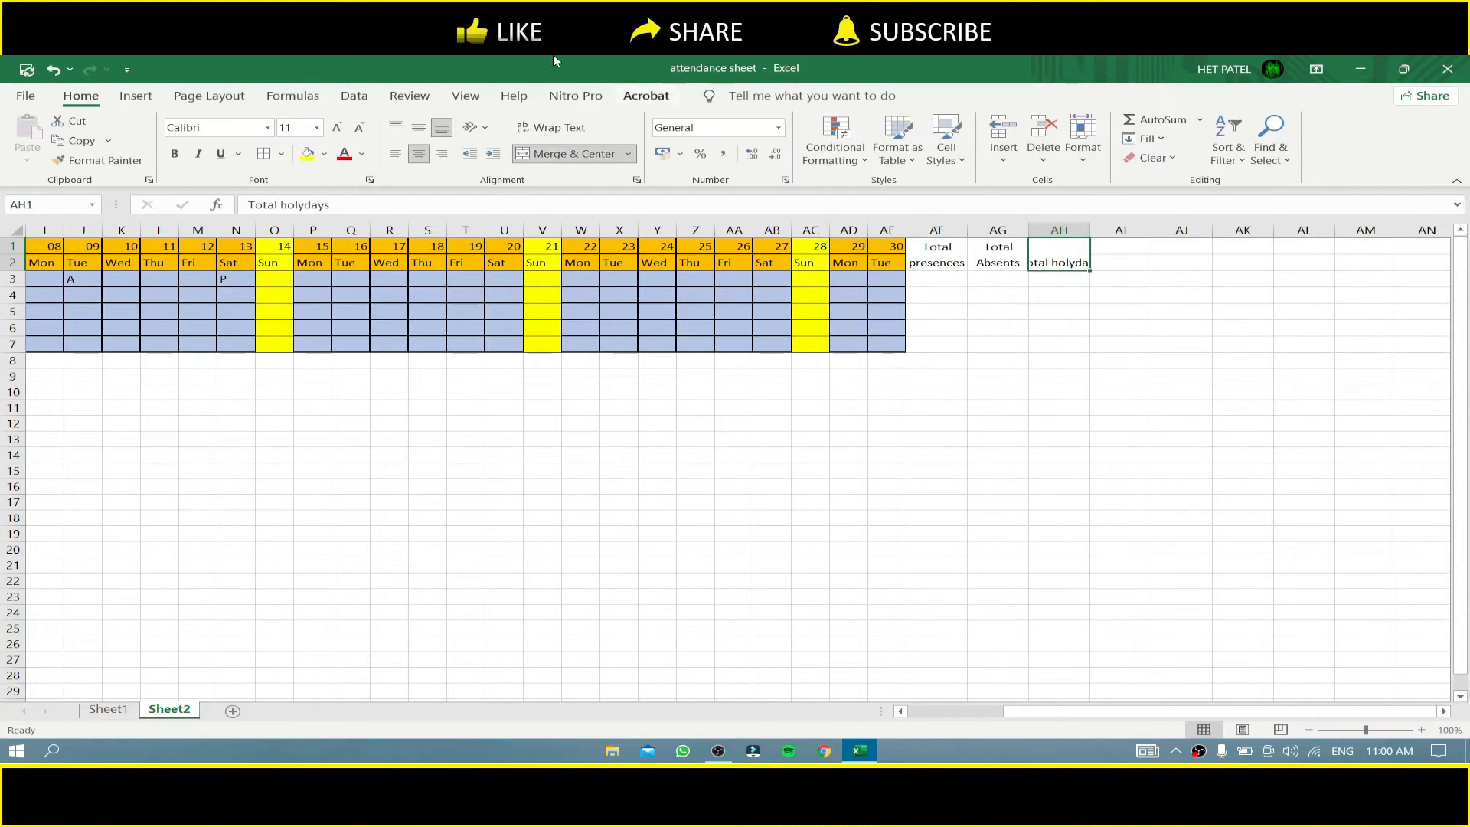
left_click(551, 127)
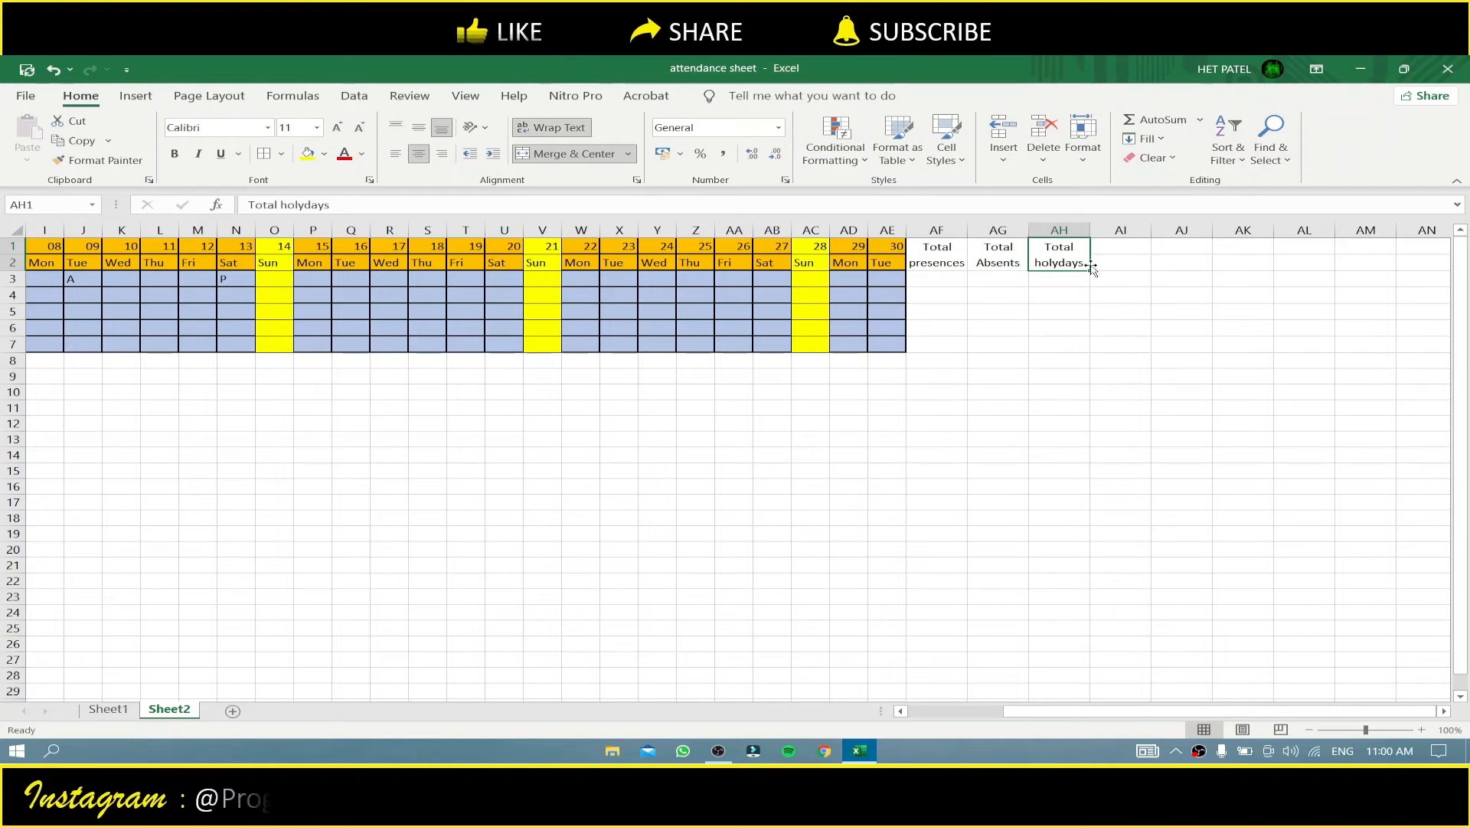
Step: Capitalize the second word of the AH1 and AF1 headings so they read Total Holydays and Total Presences
double_click(1041, 263)
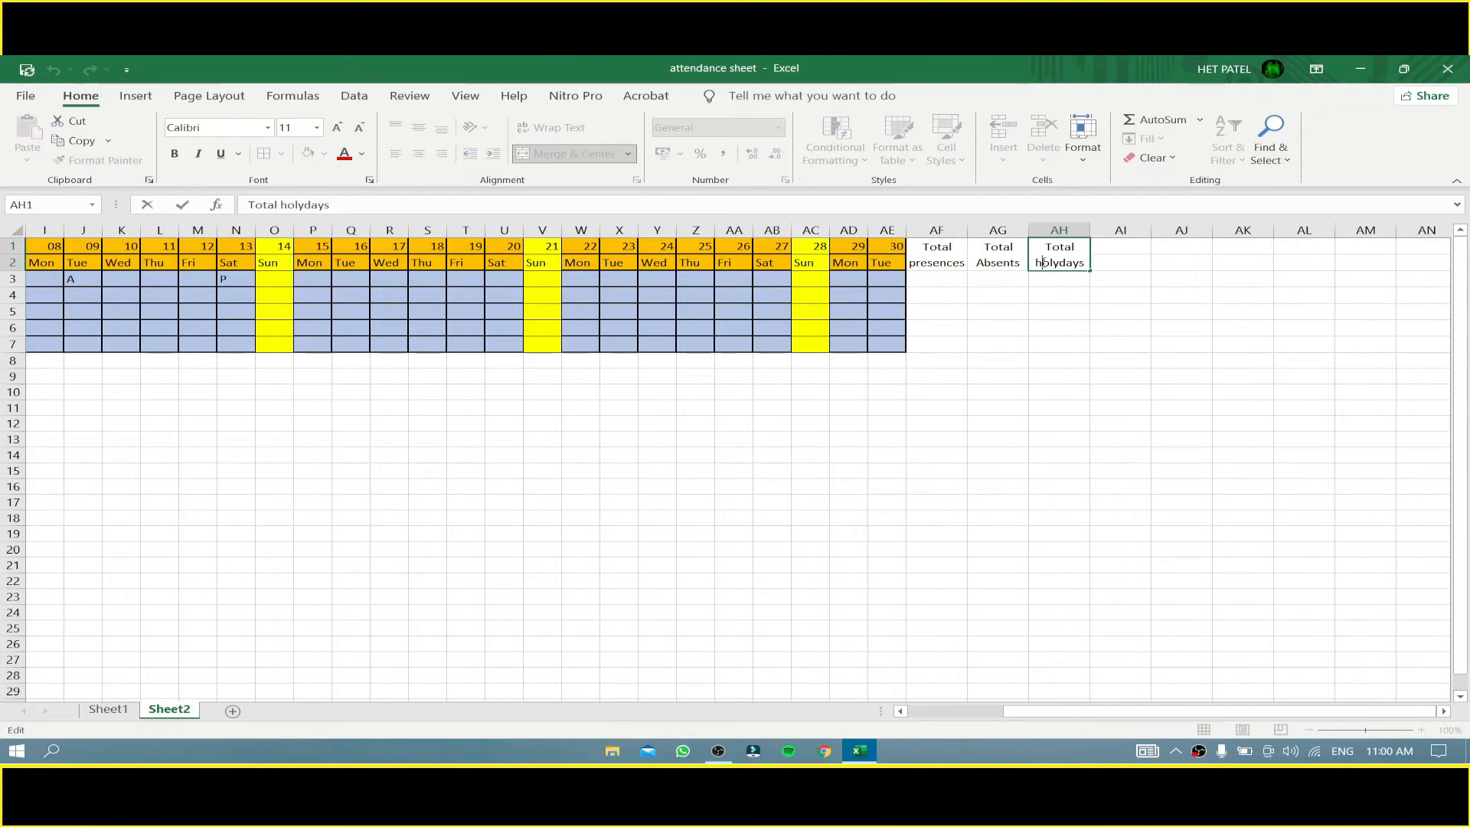
type("H")
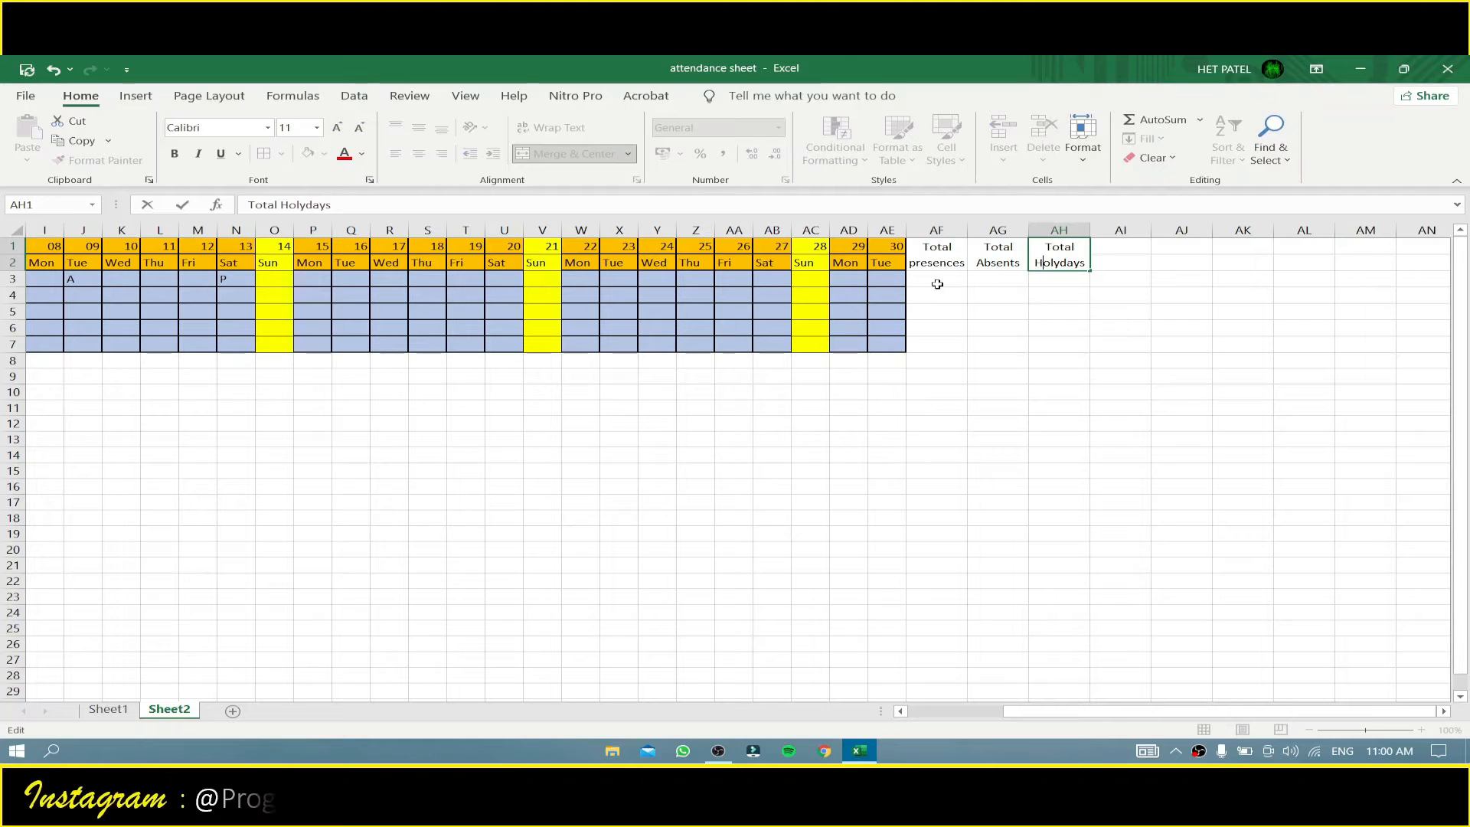
left_click(919, 264)
double_click(914, 264)
key("BackSpace")
type("P")
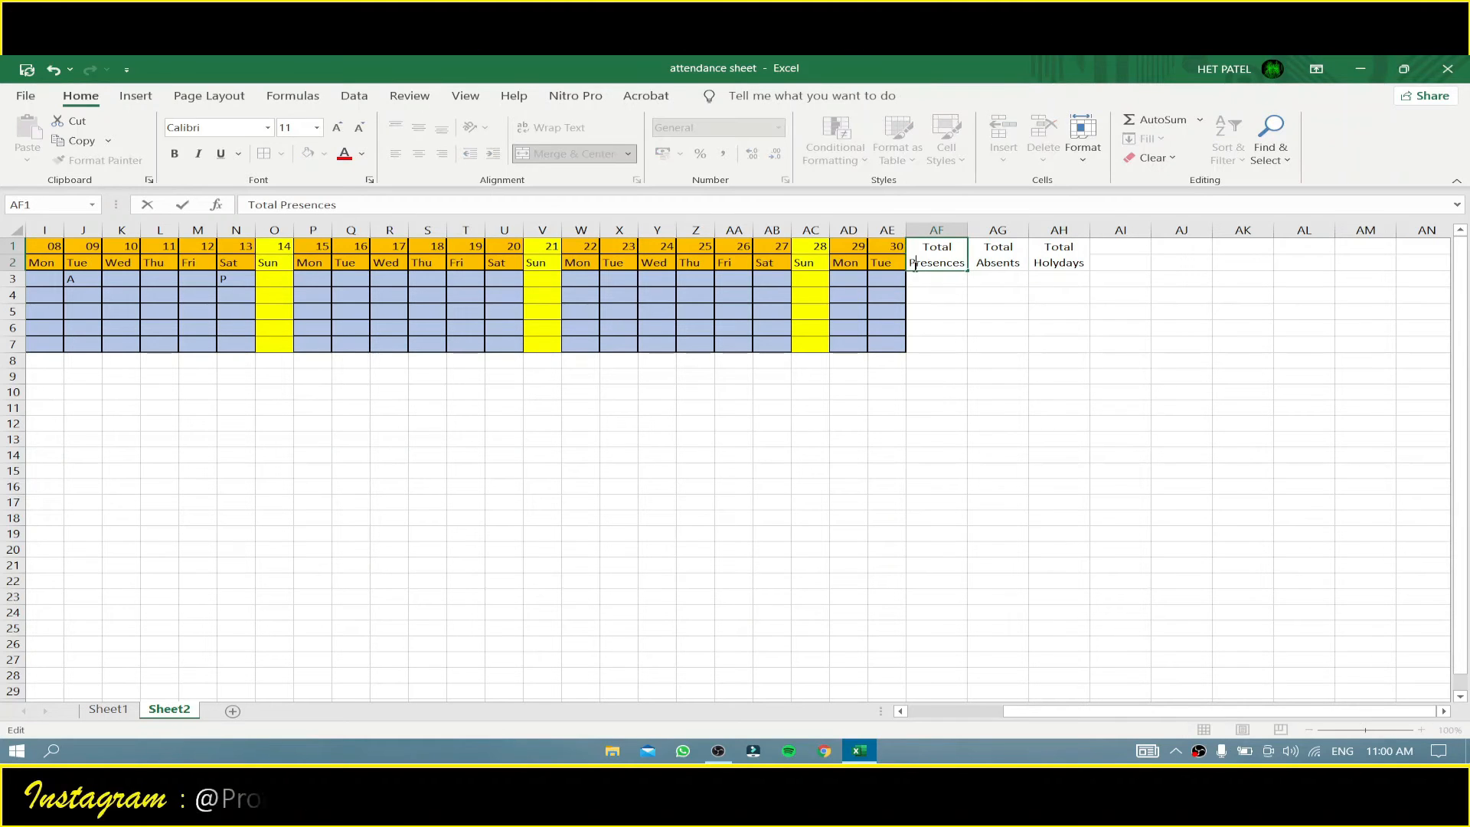
key("Return")
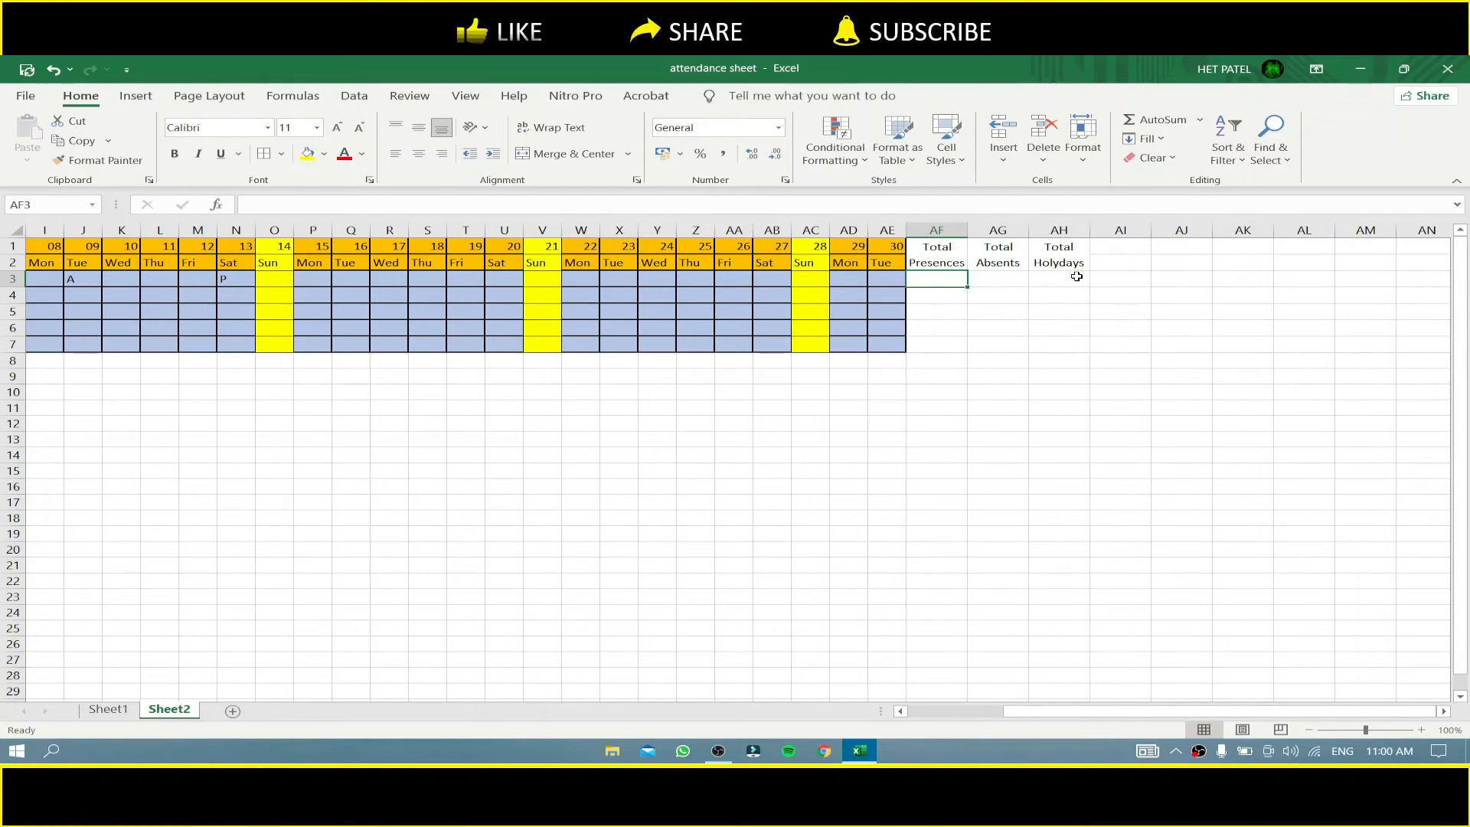
Step: Fill the total columns block AF1:AH7 with the dark blue background colour
left_click_drag(938, 253, 1060, 339)
right_click(1060, 339)
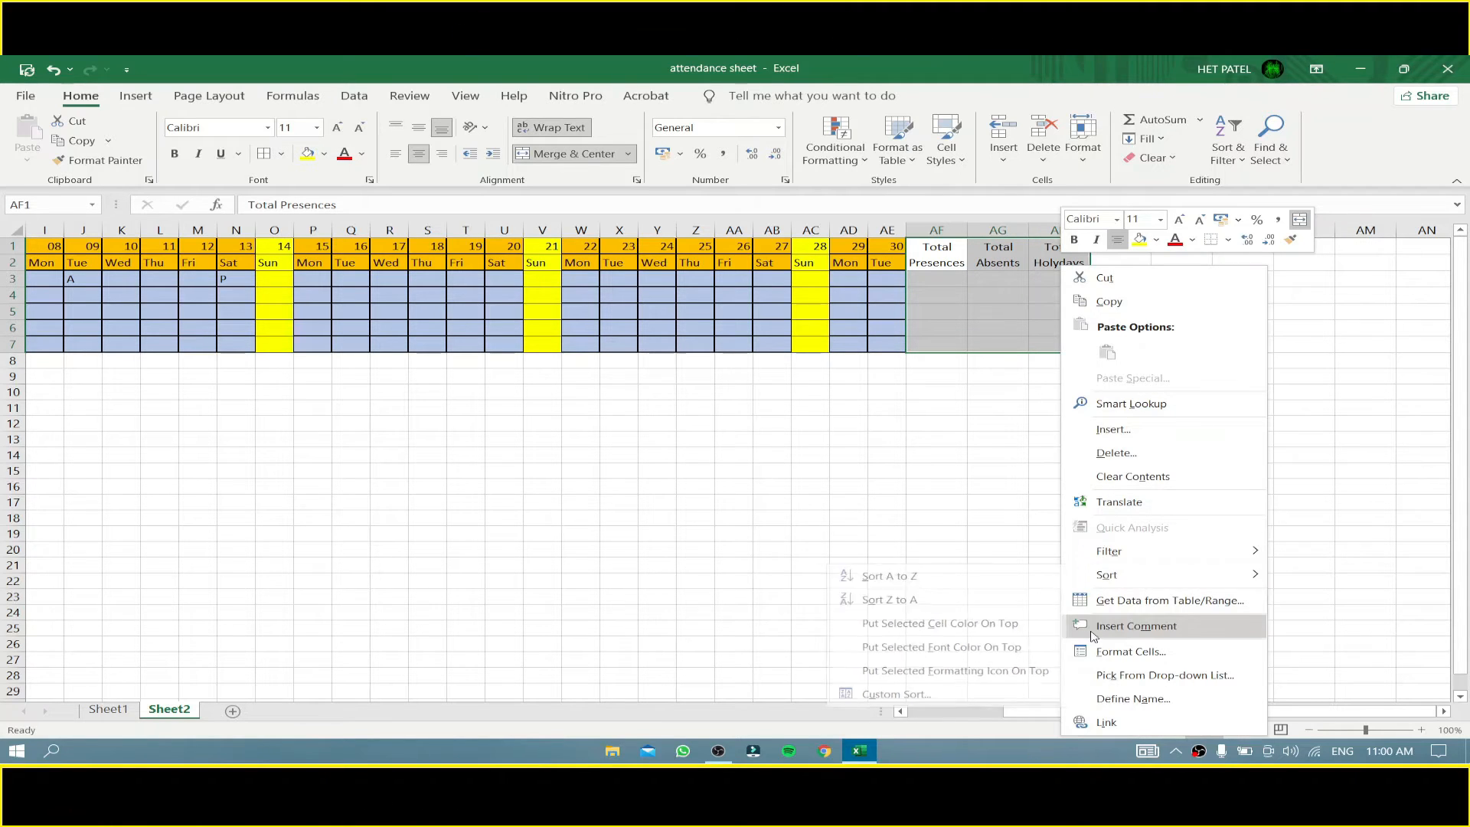
left_click(1131, 651)
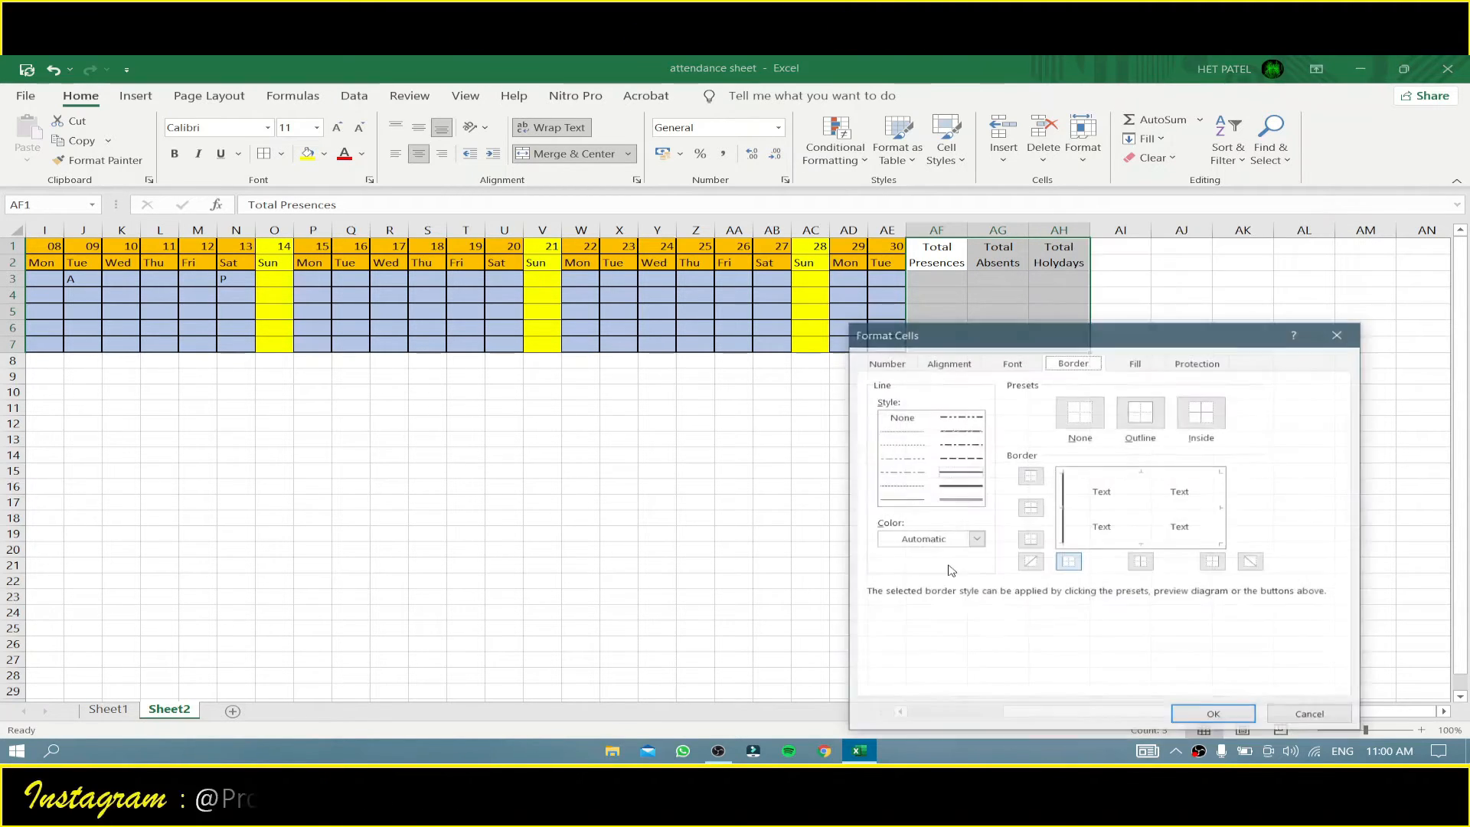
left_click(1136, 362)
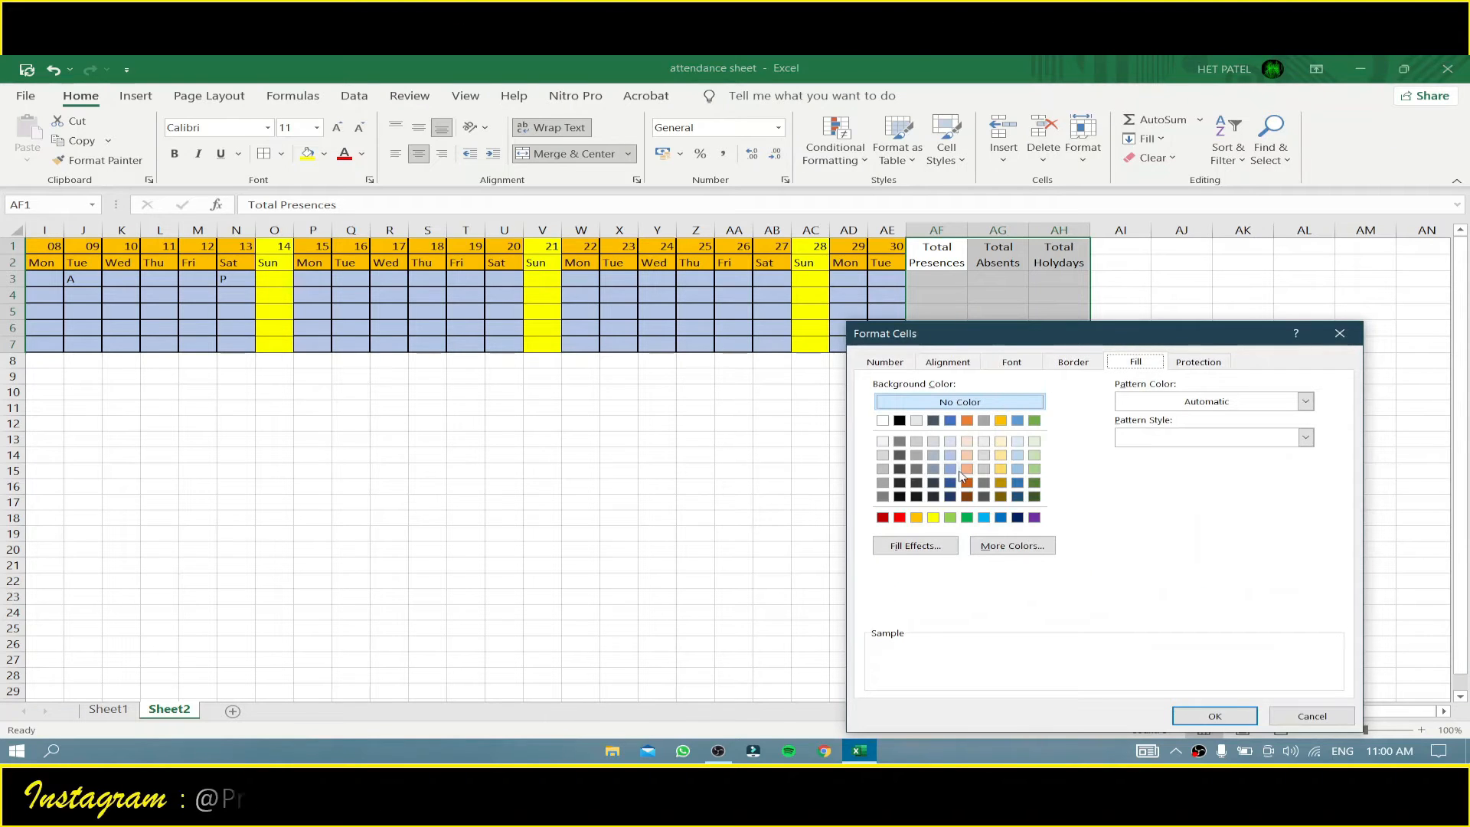
left_click(952, 469)
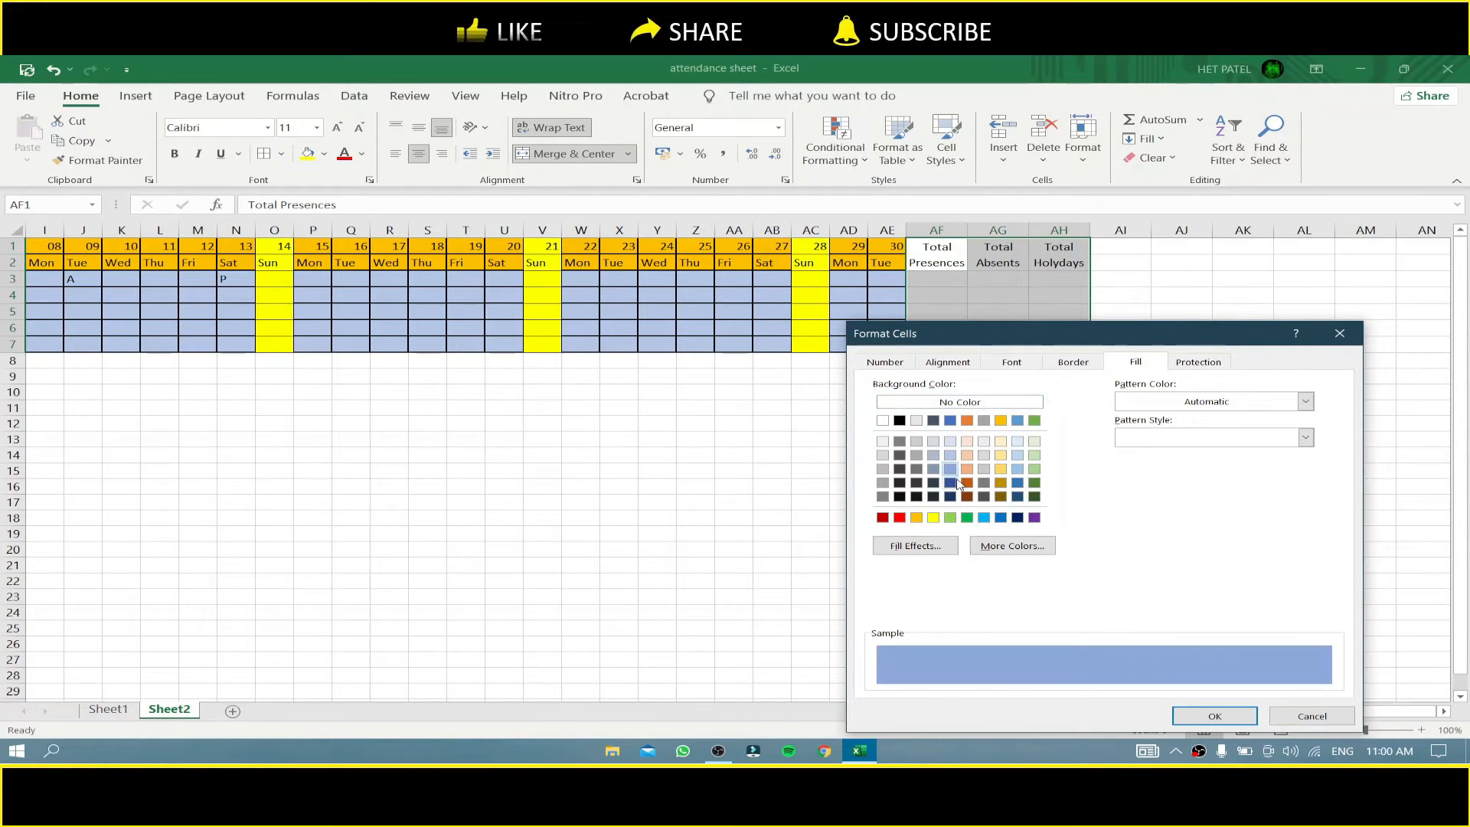
left_click(956, 482)
Step: Add an outline border and inner vertical lines to AF1:AH7 and apply the cell formatting
left_click(1074, 363)
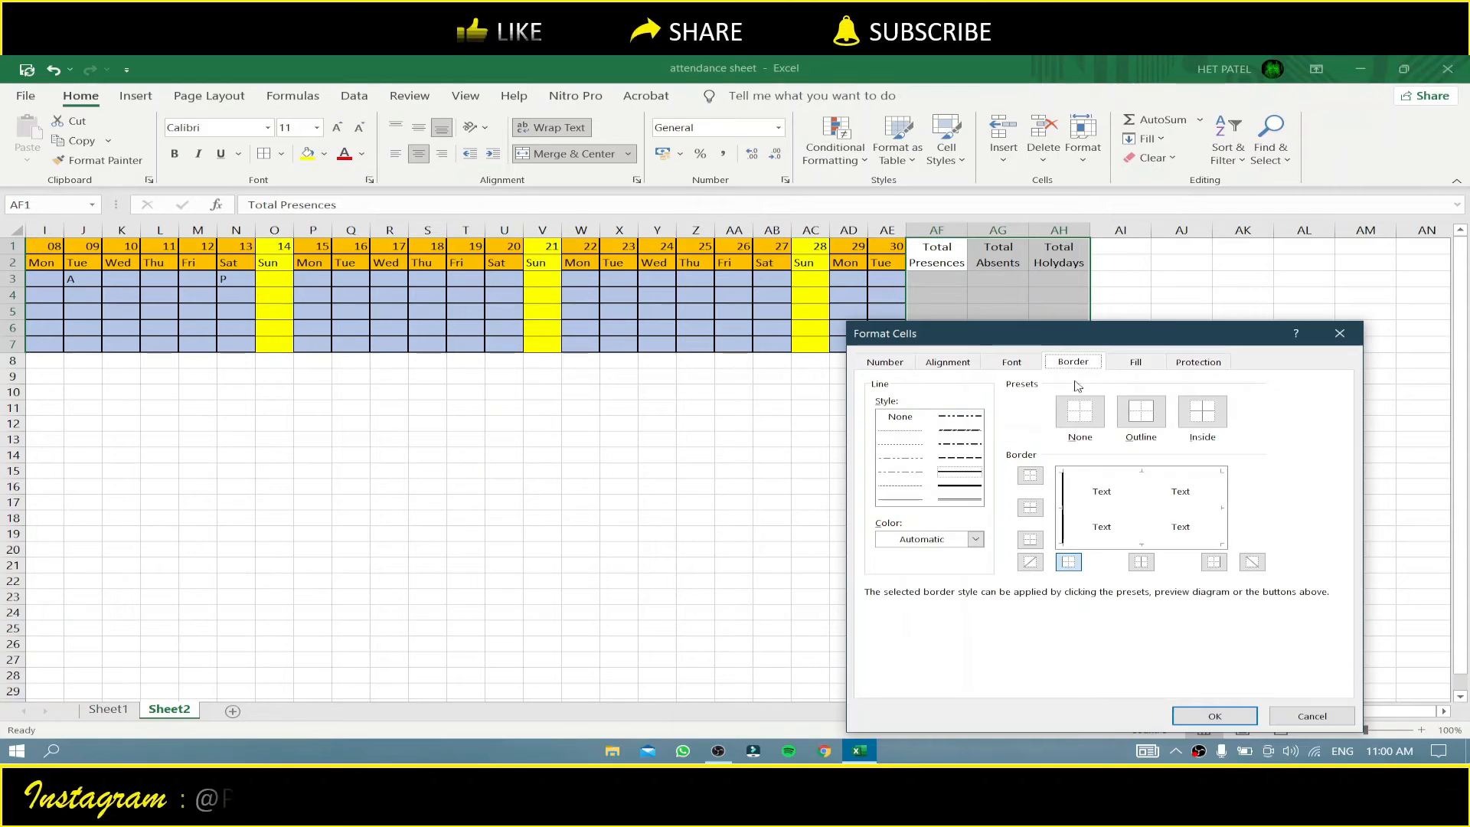
left_click(1141, 411)
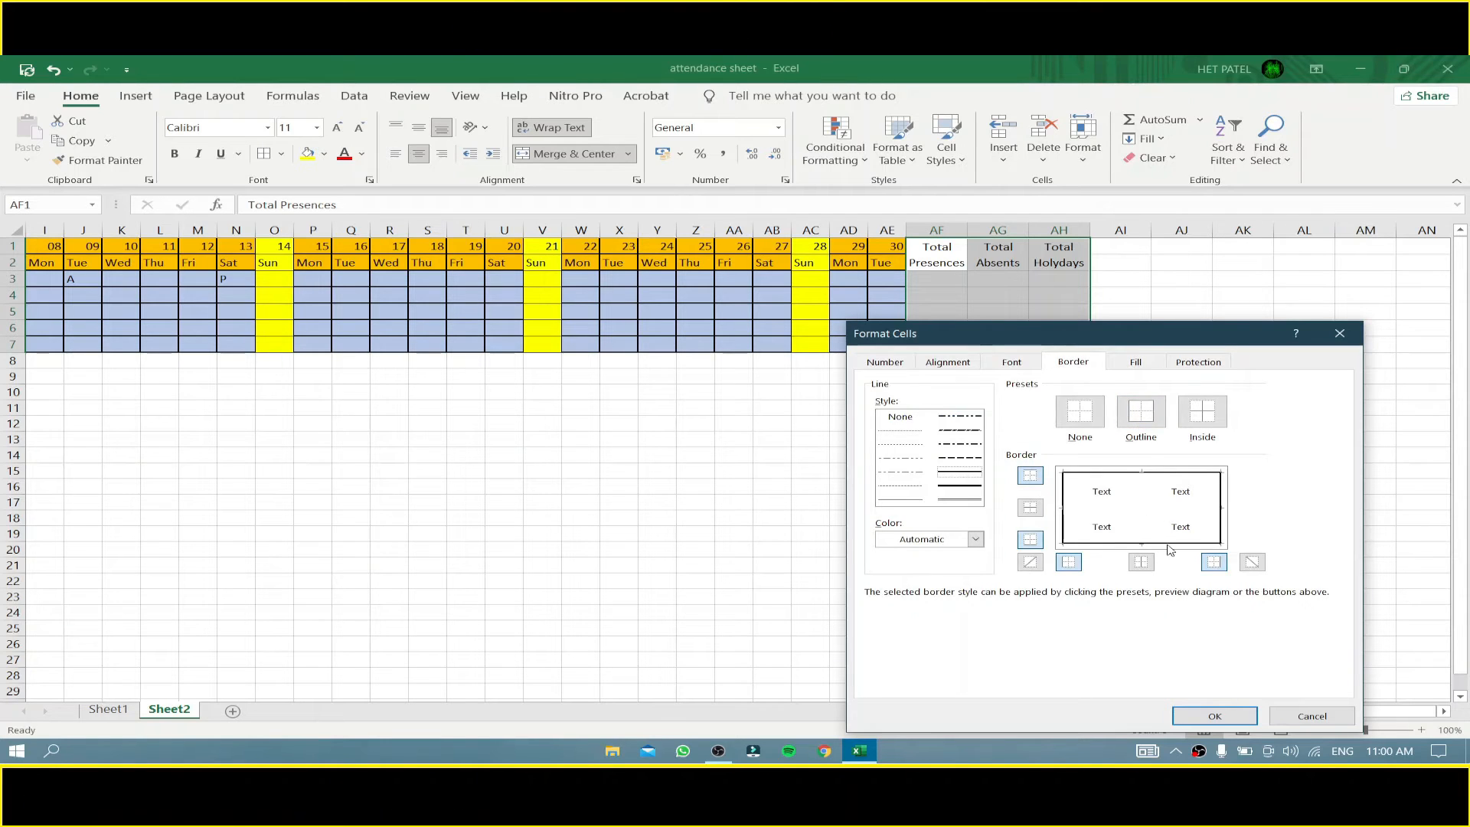
left_click(1142, 563)
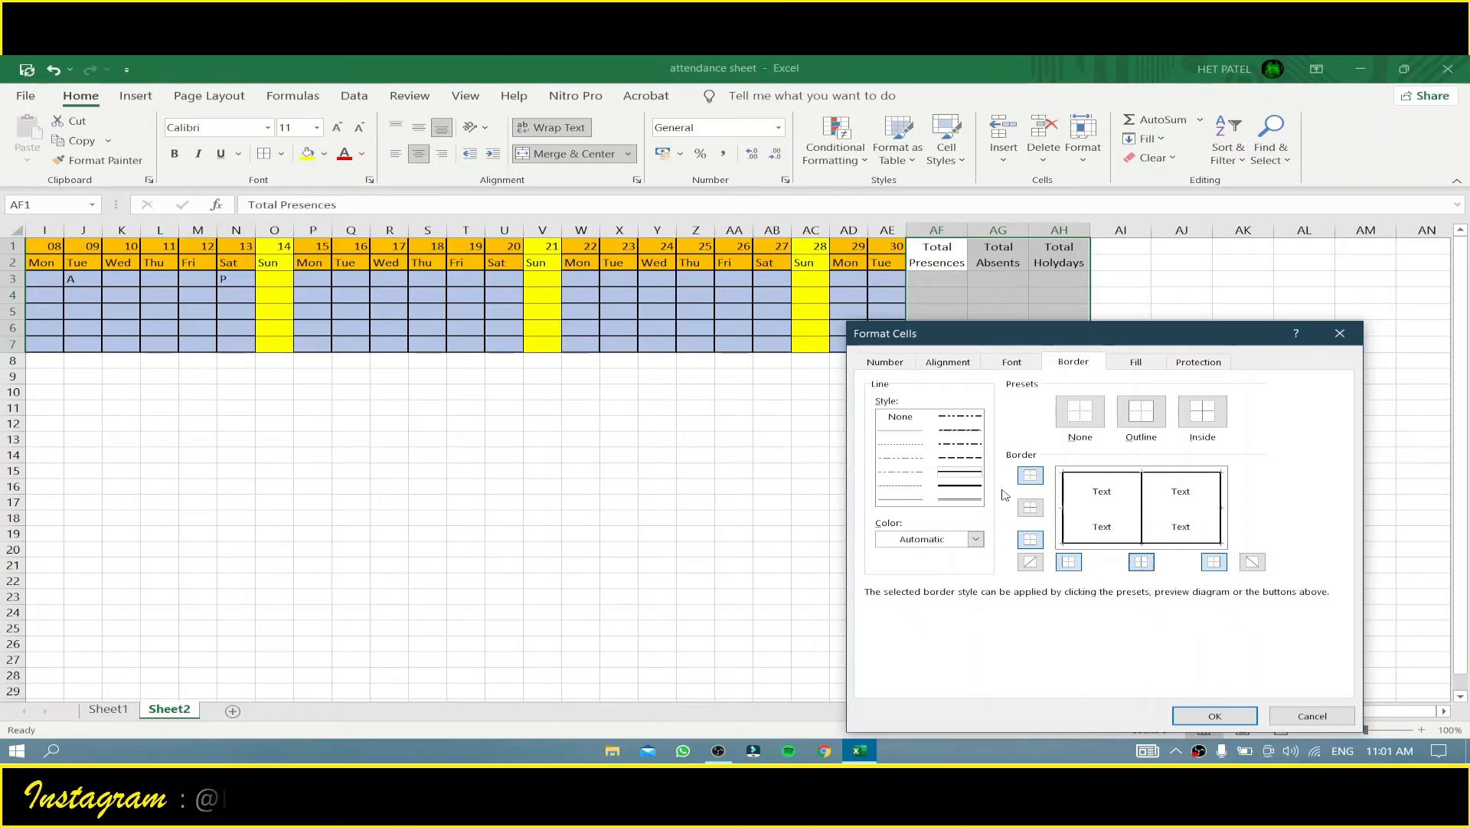
left_click(1215, 715)
left_click(1106, 500)
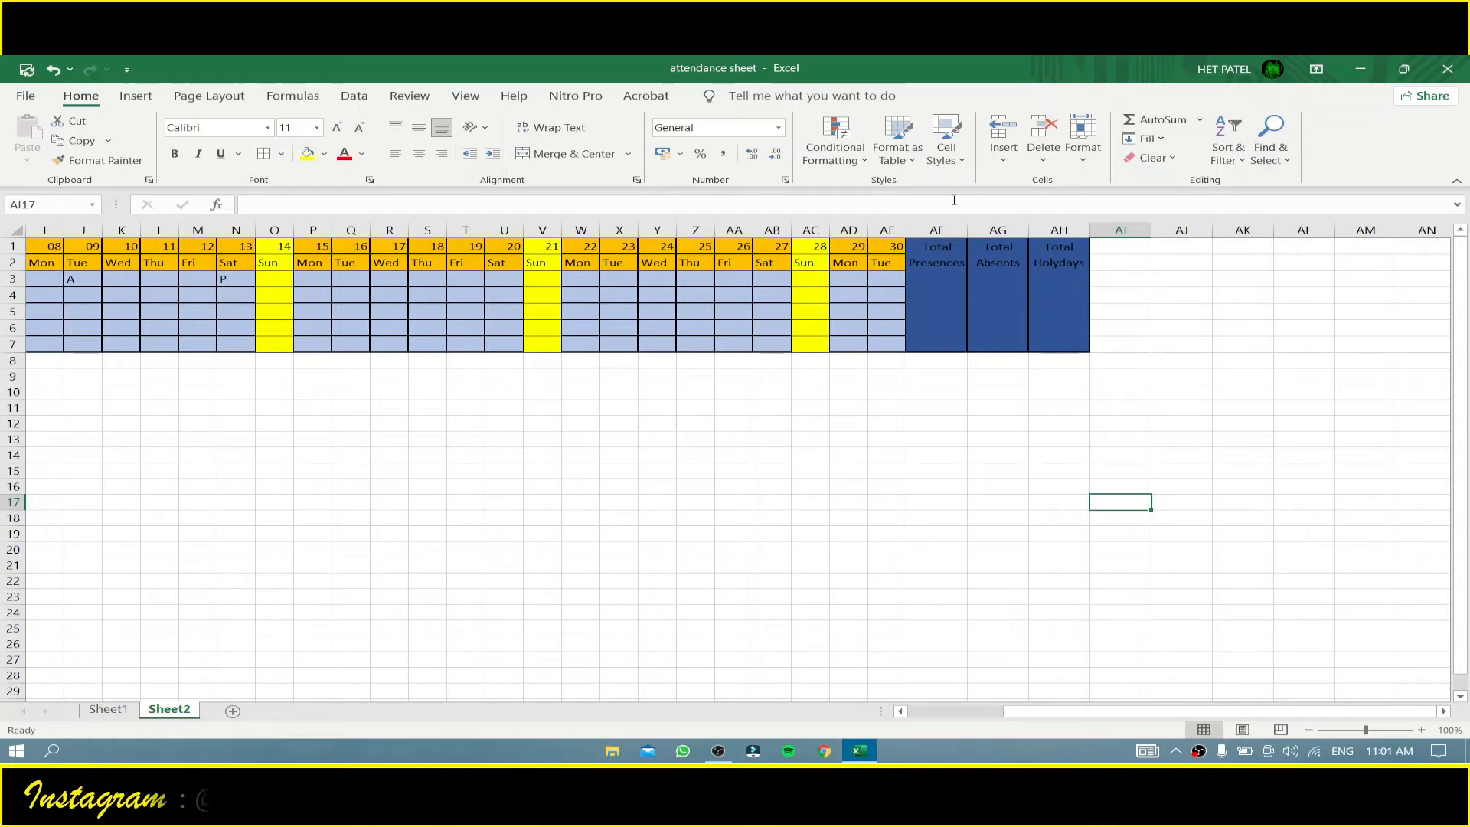
Step: Set the font colour of the total columns block AF1:AH7 to Automatic
left_click(914, 252)
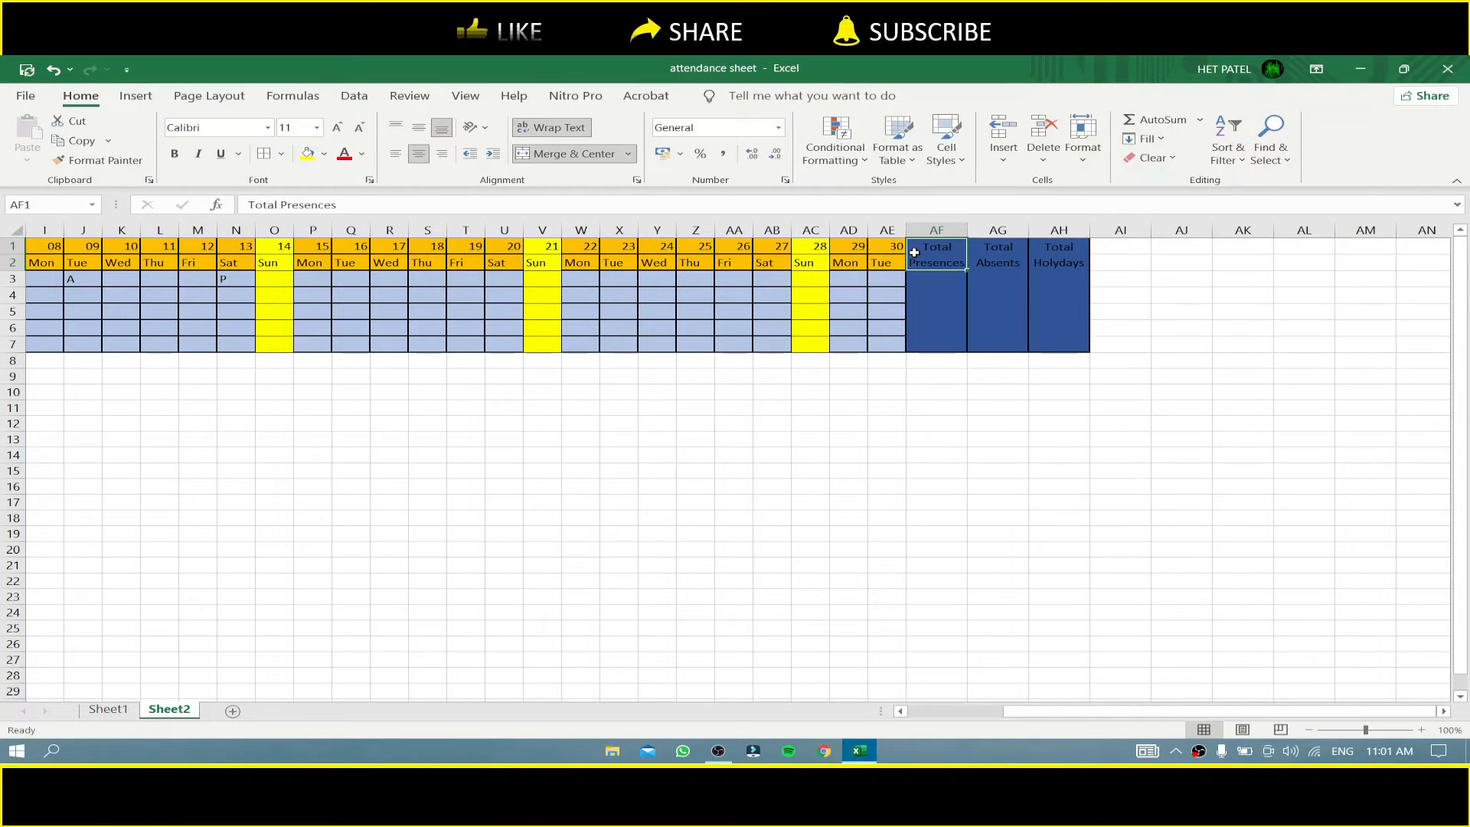
key("shift+Right")
key("shift+Right")
key("shift+Down")
key("shift+Down")
key("shift+Down")
key("shift+Down")
key("shift+Down")
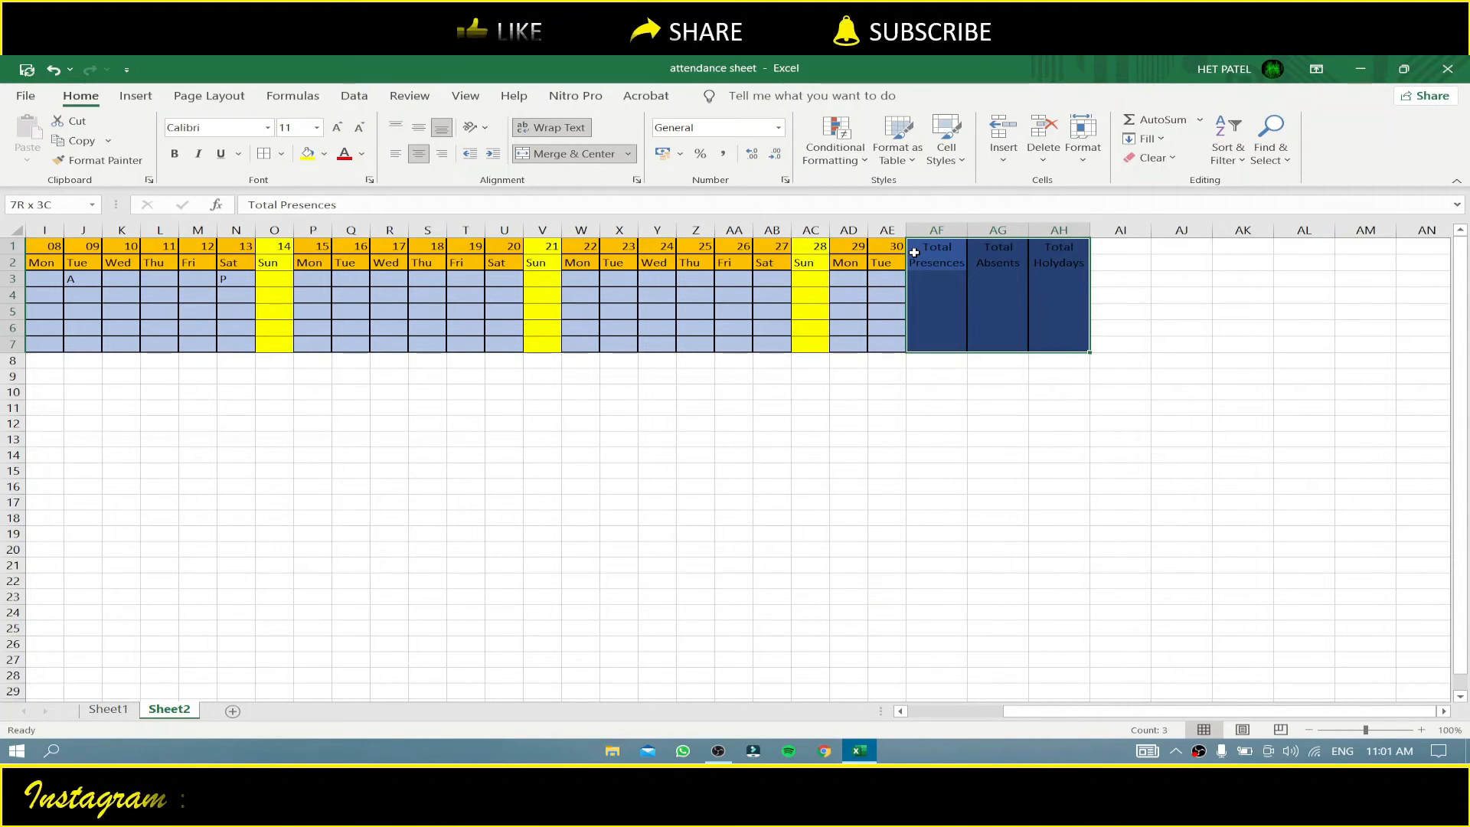
right_click(931, 256)
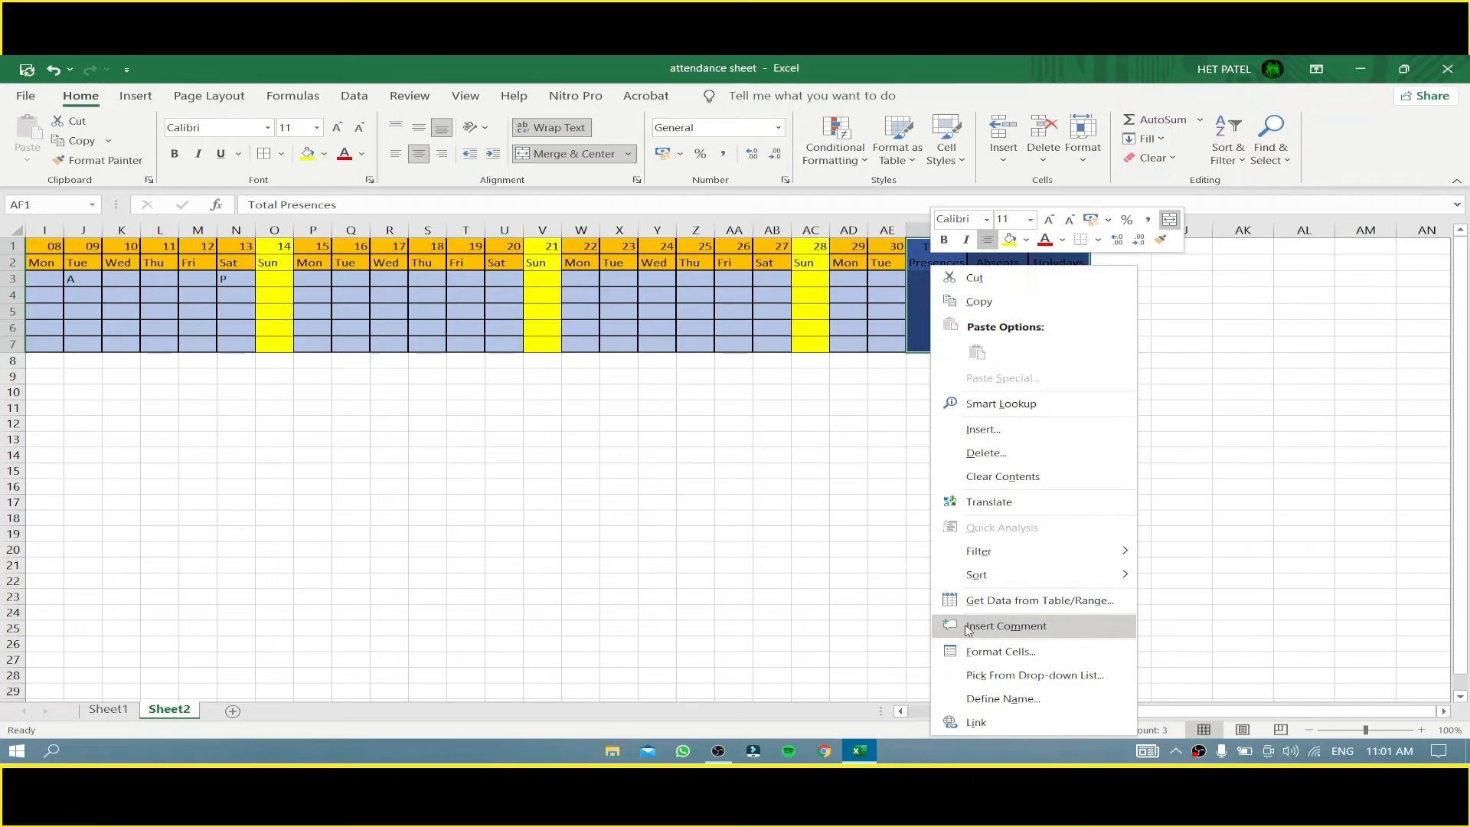
left_click(966, 651)
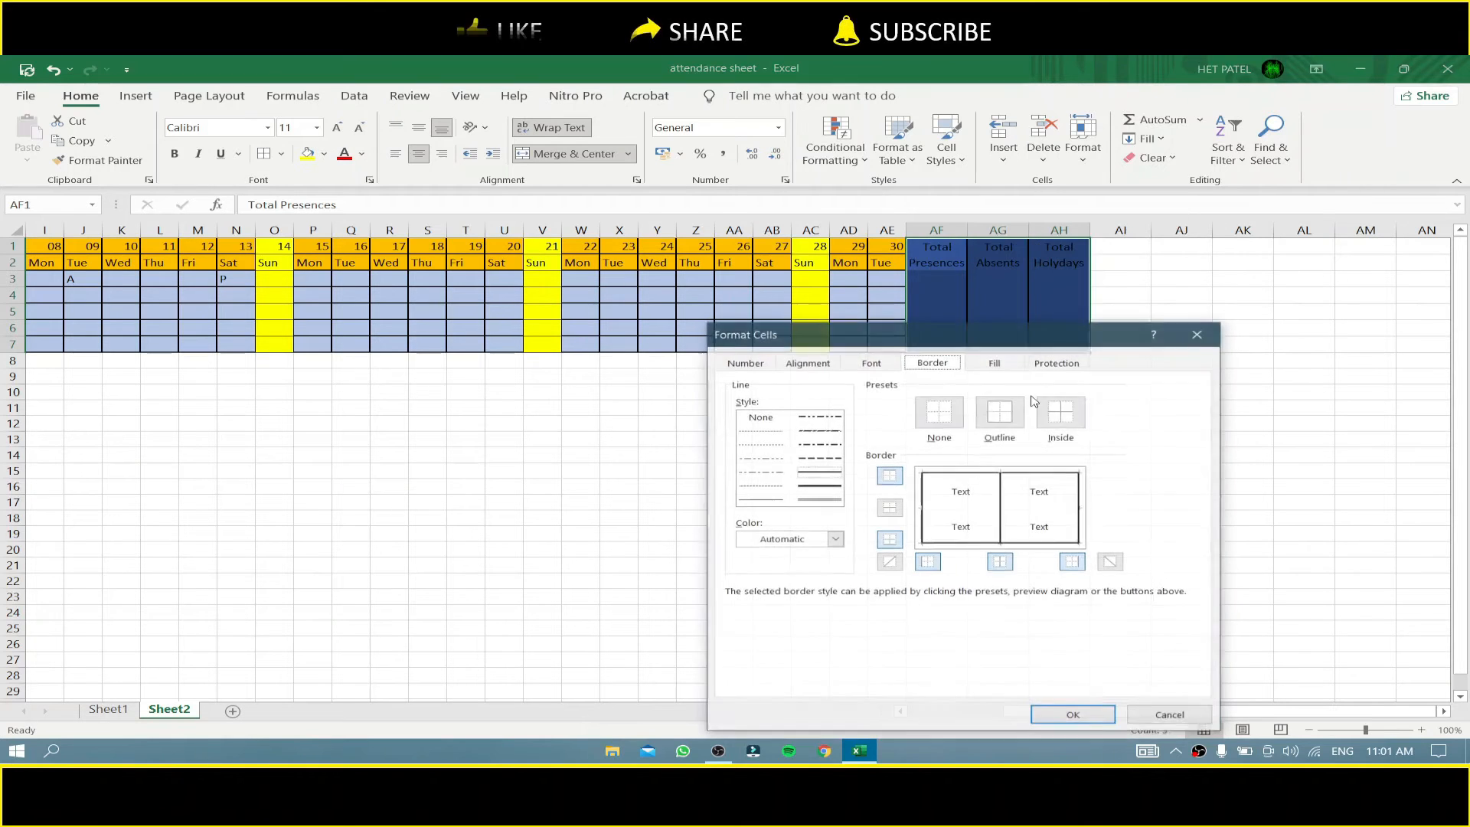
left_click(887, 361)
left_click(1016, 504)
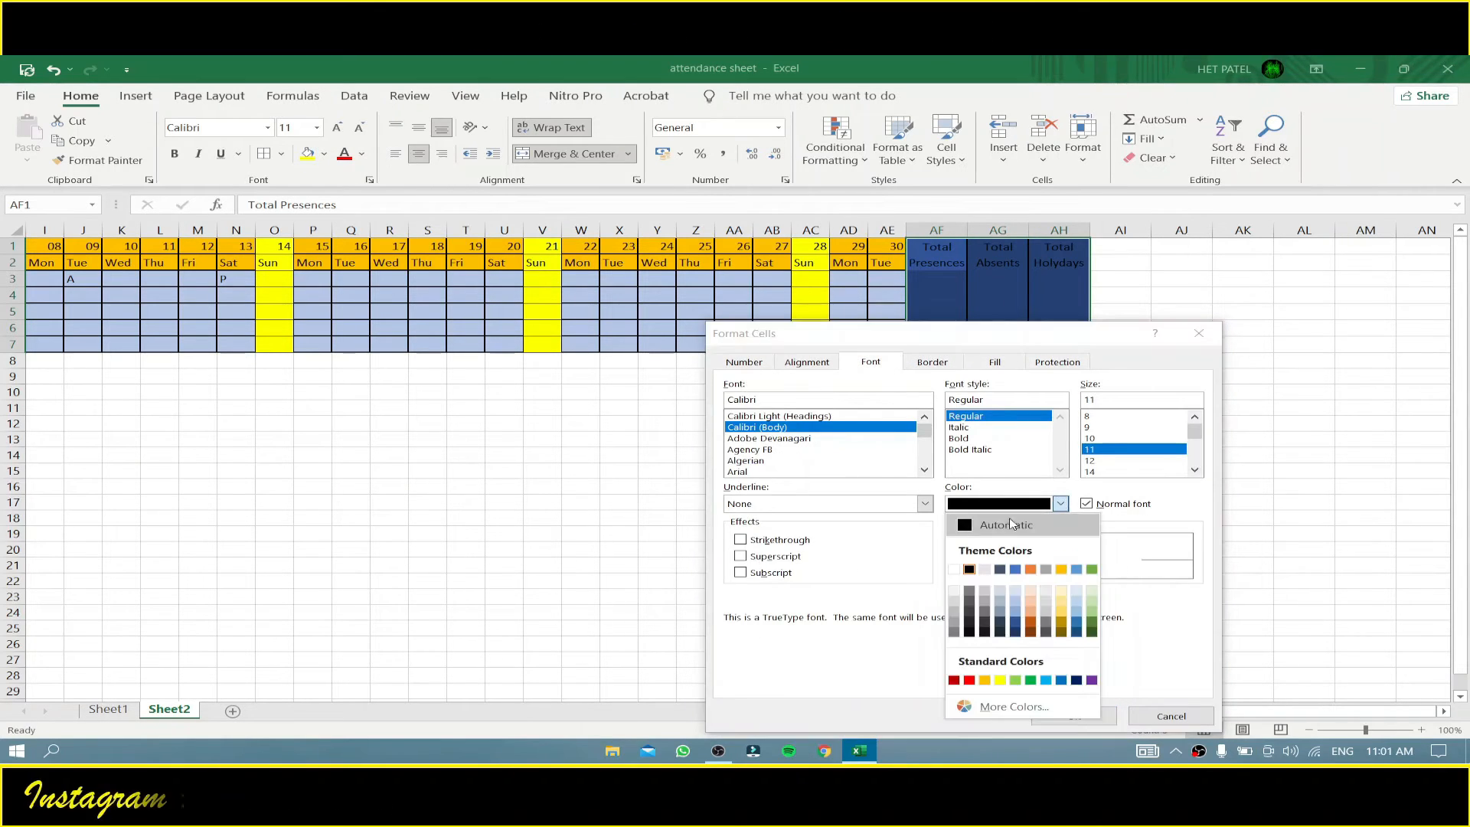
left_click(1011, 525)
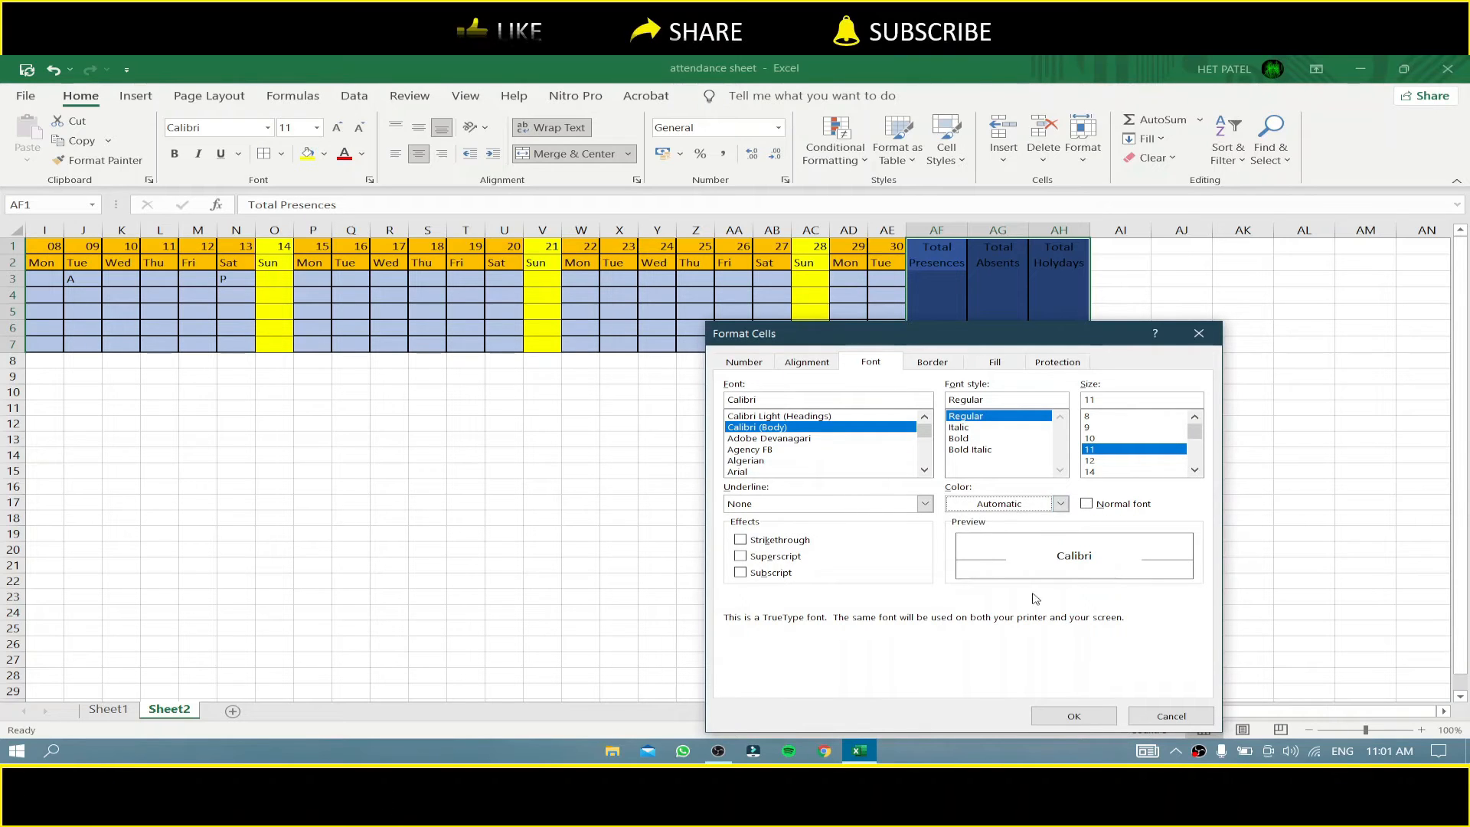
left_click(1074, 715)
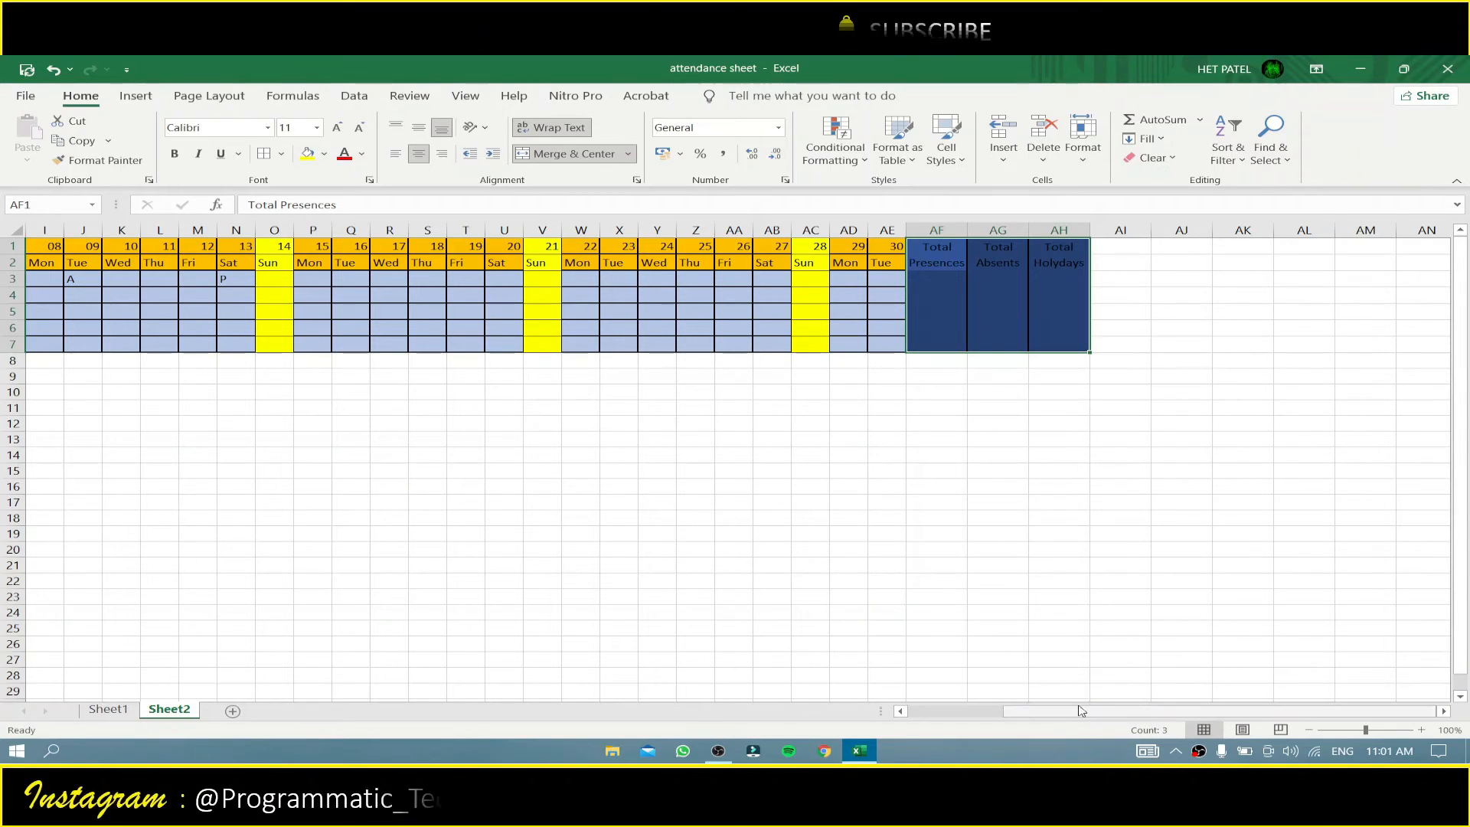
Step: Choose white as the font colour for the total columns block AF1:AH7
right_click(1066, 325)
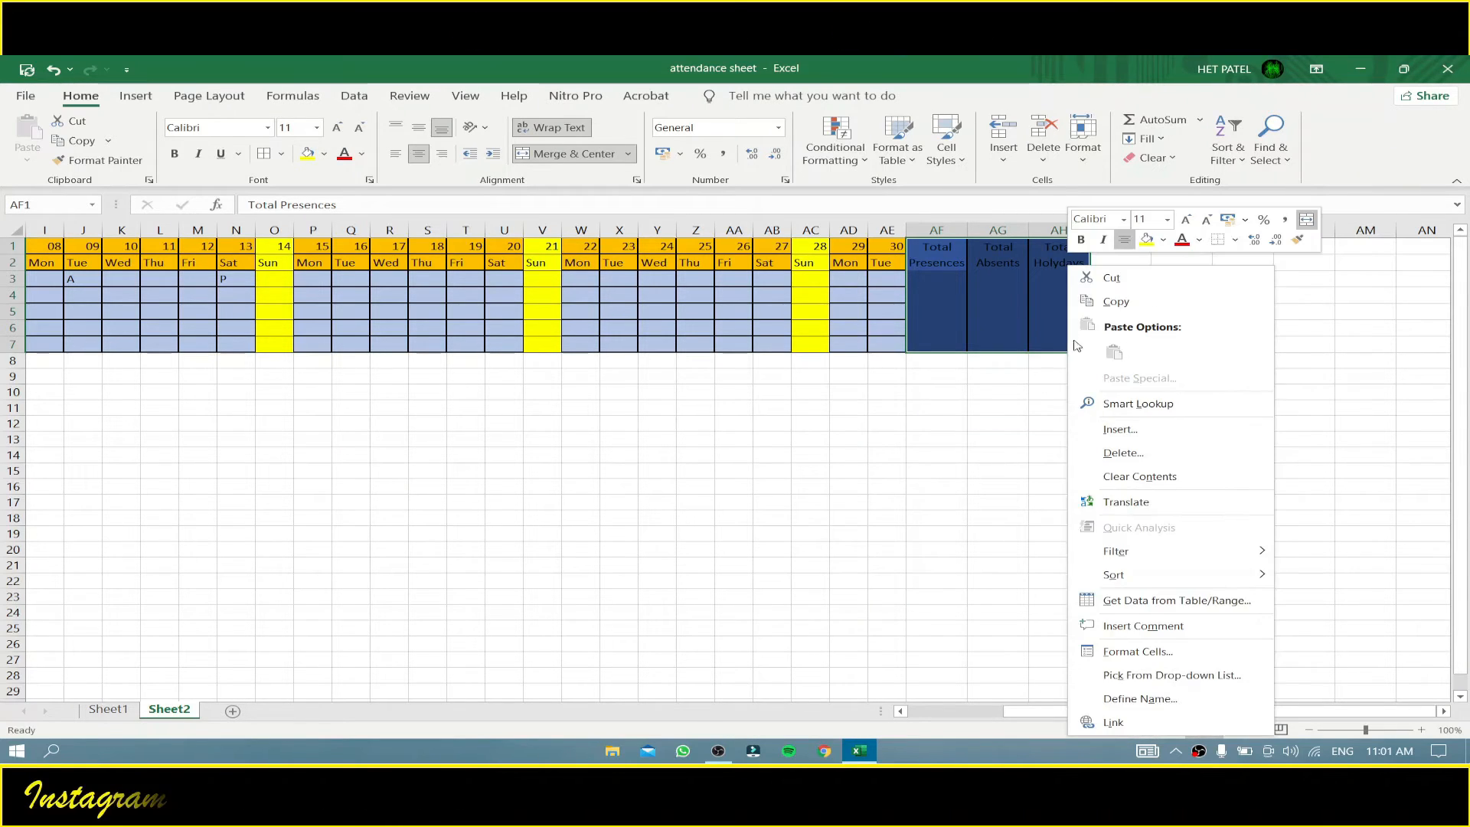
left_click(1097, 649)
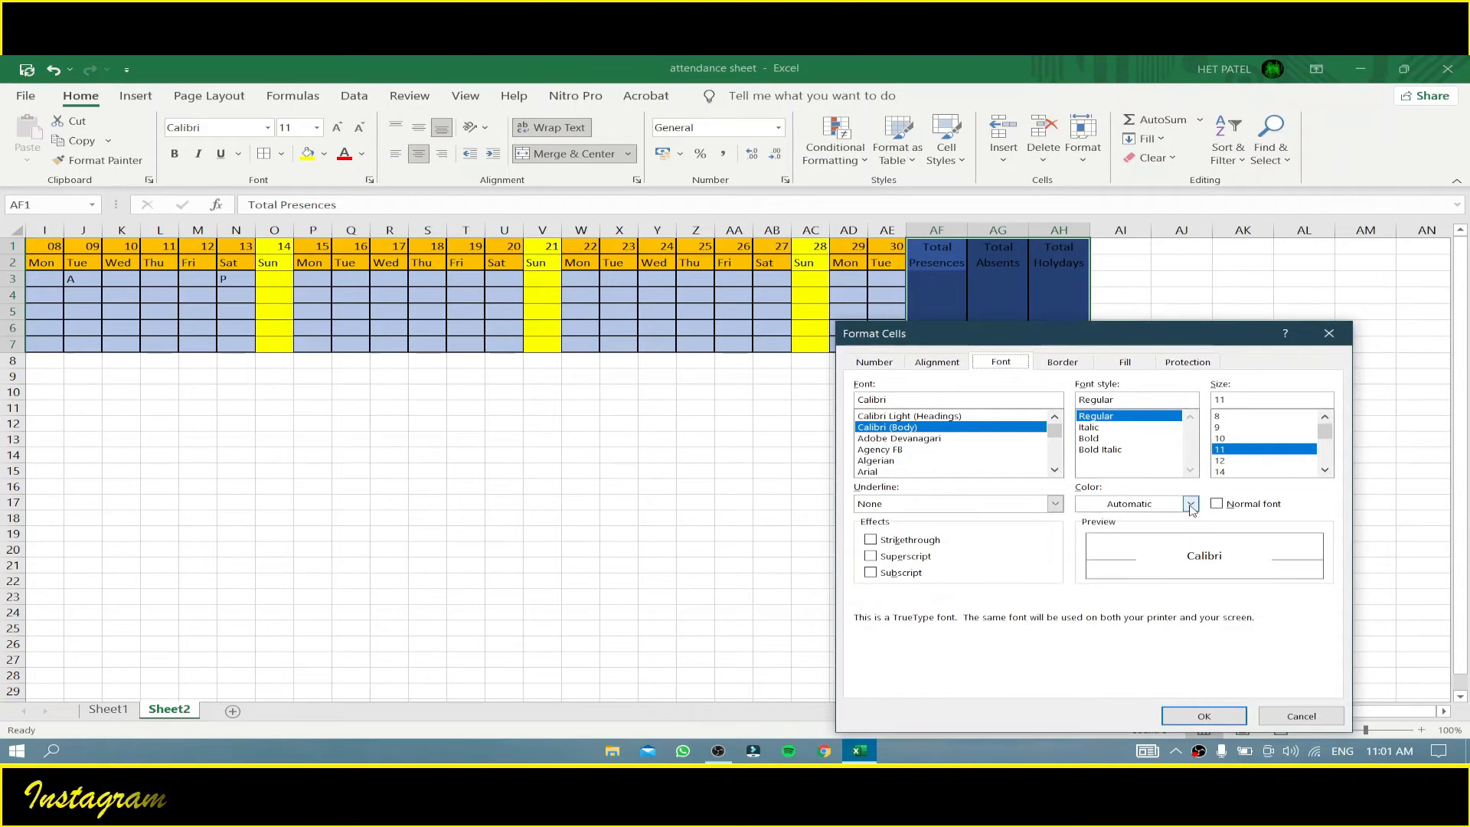
left_click(1141, 503)
left_click(1152, 527)
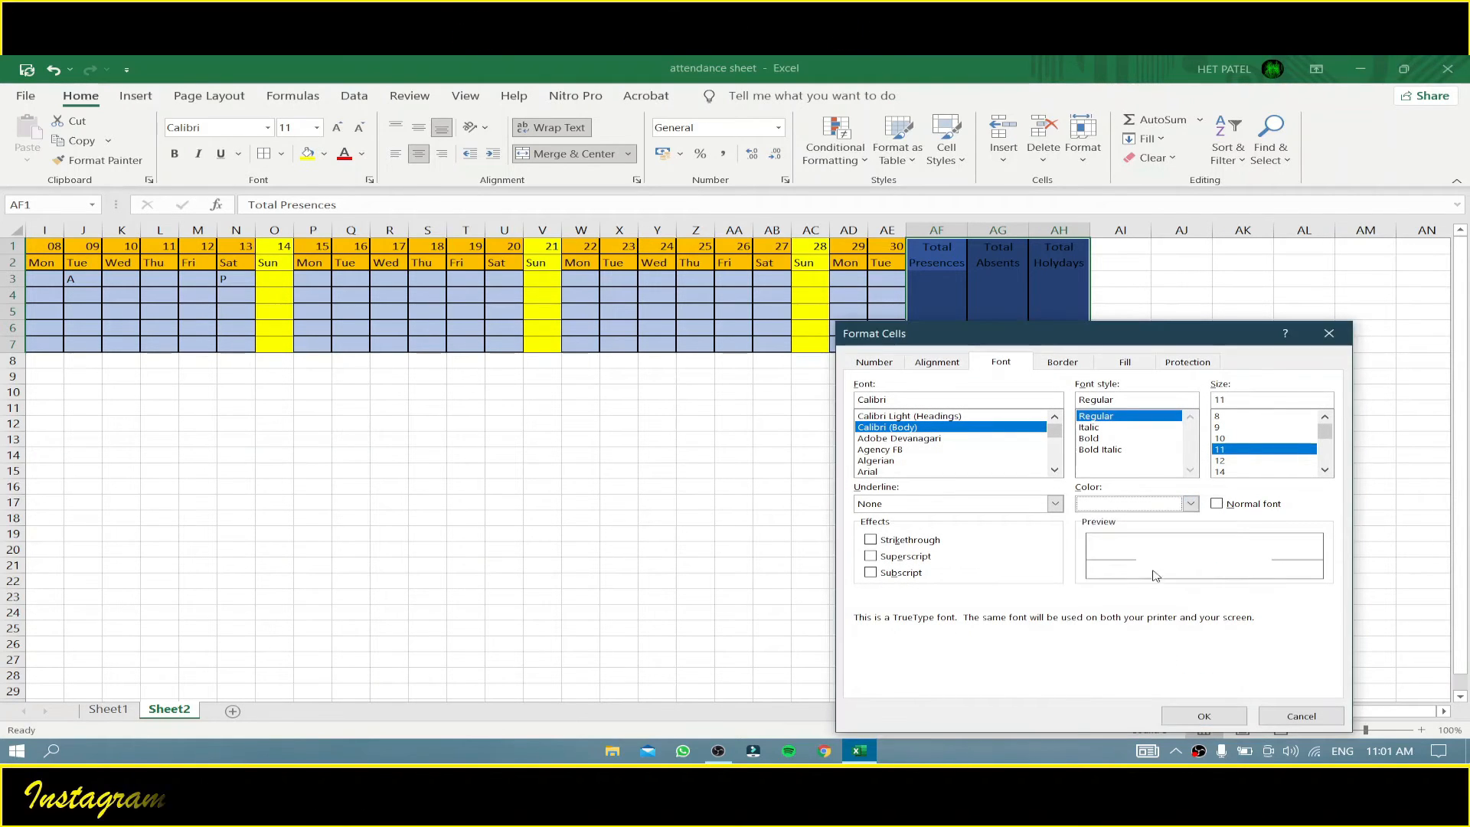
Step: Replace the borders of AF1:AH7 with an outline and inner horizontal lines, and apply the formatting
left_click(1125, 362)
left_click(1062, 362)
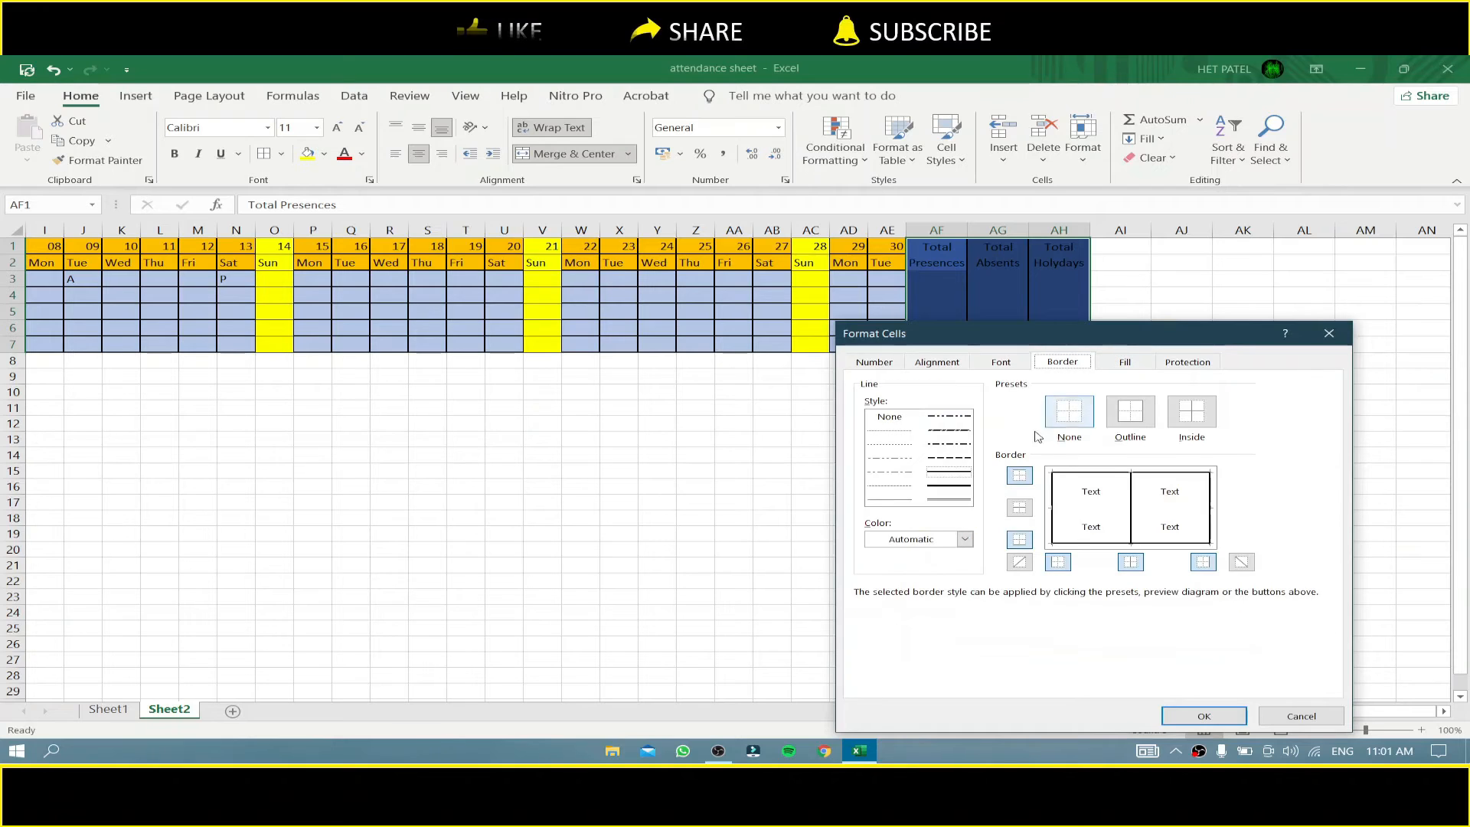
left_click(1192, 412)
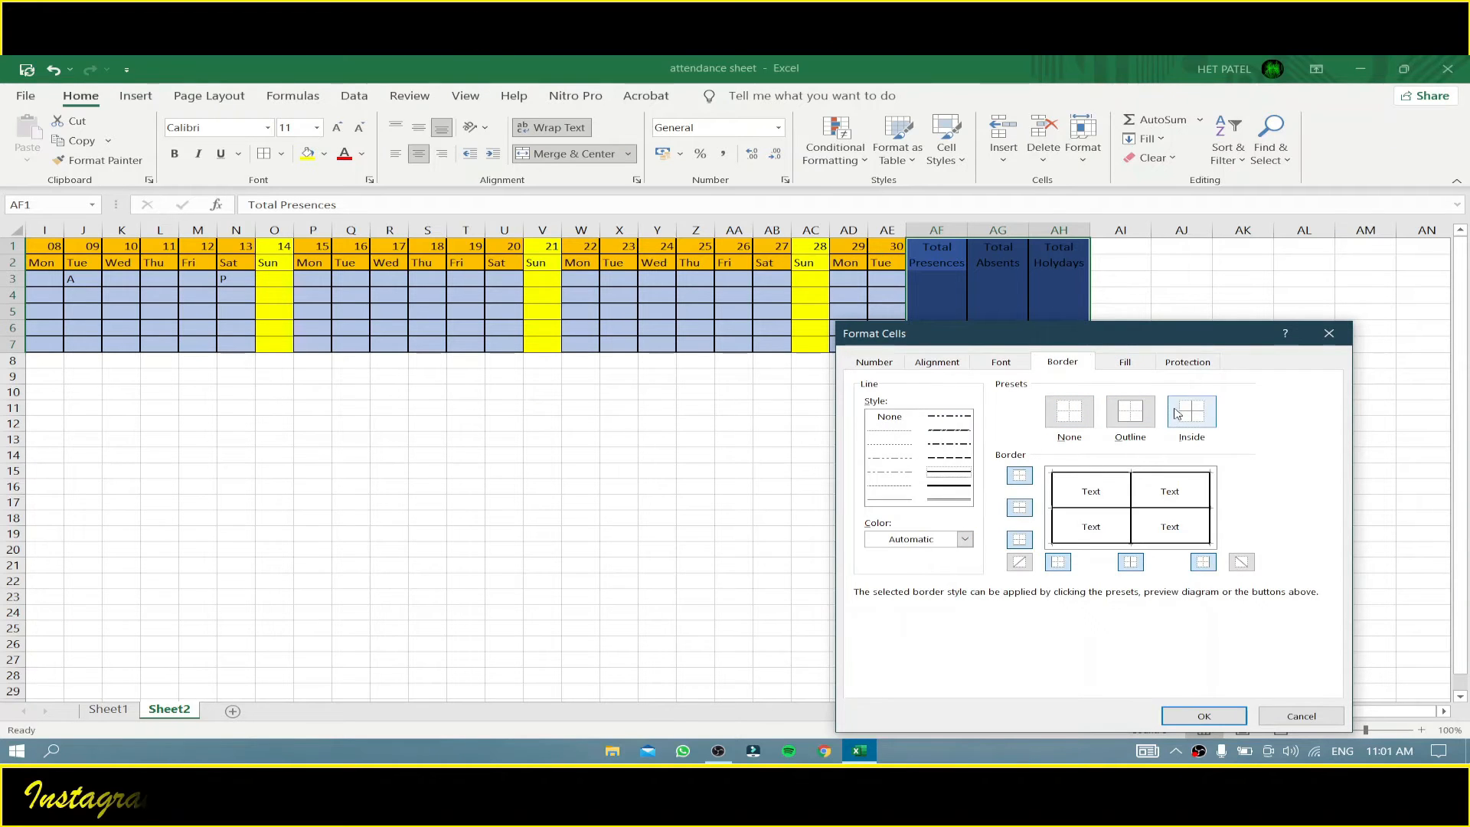
left_click(1115, 424)
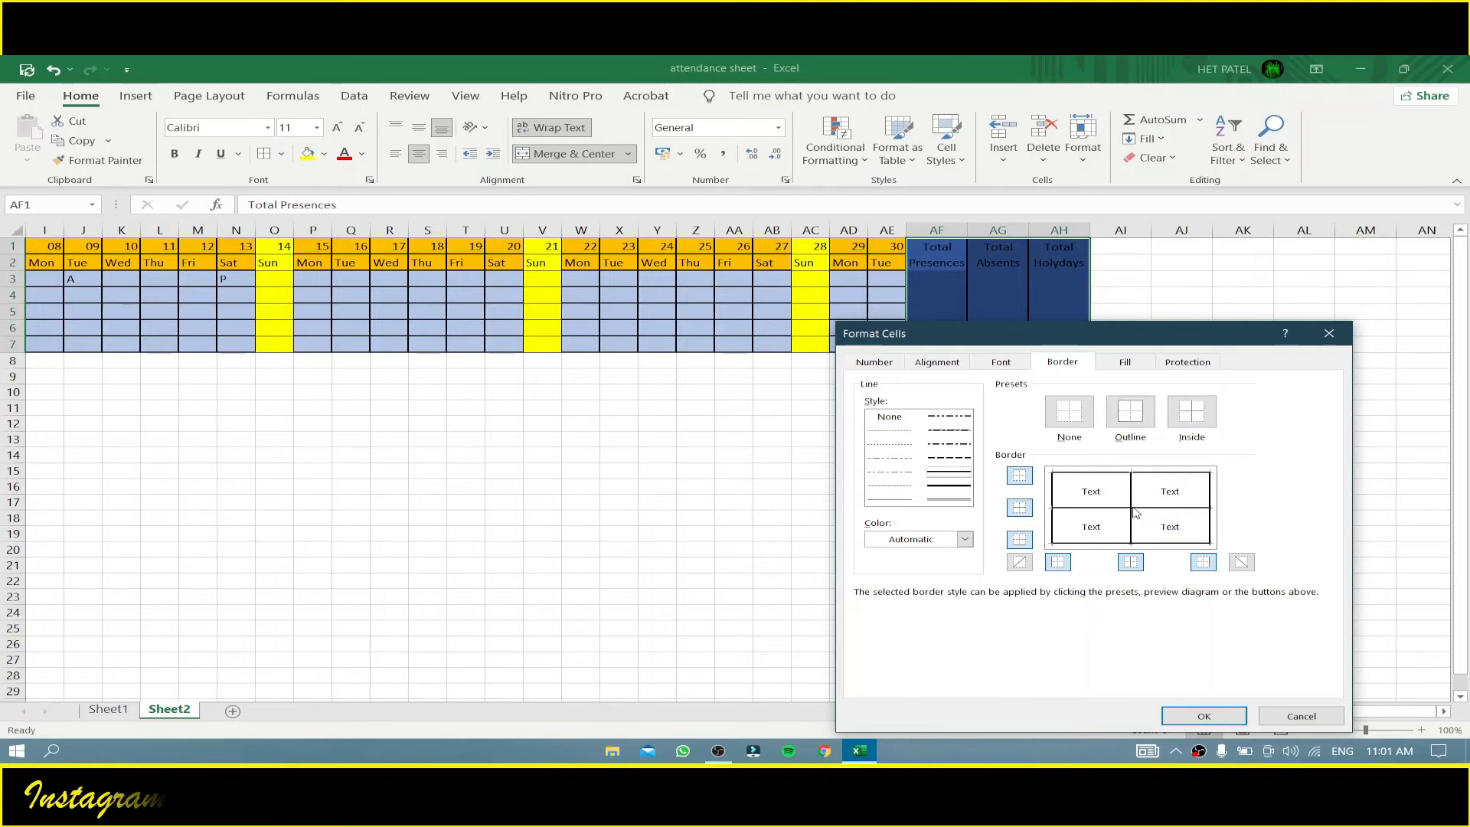
left_click(1198, 423)
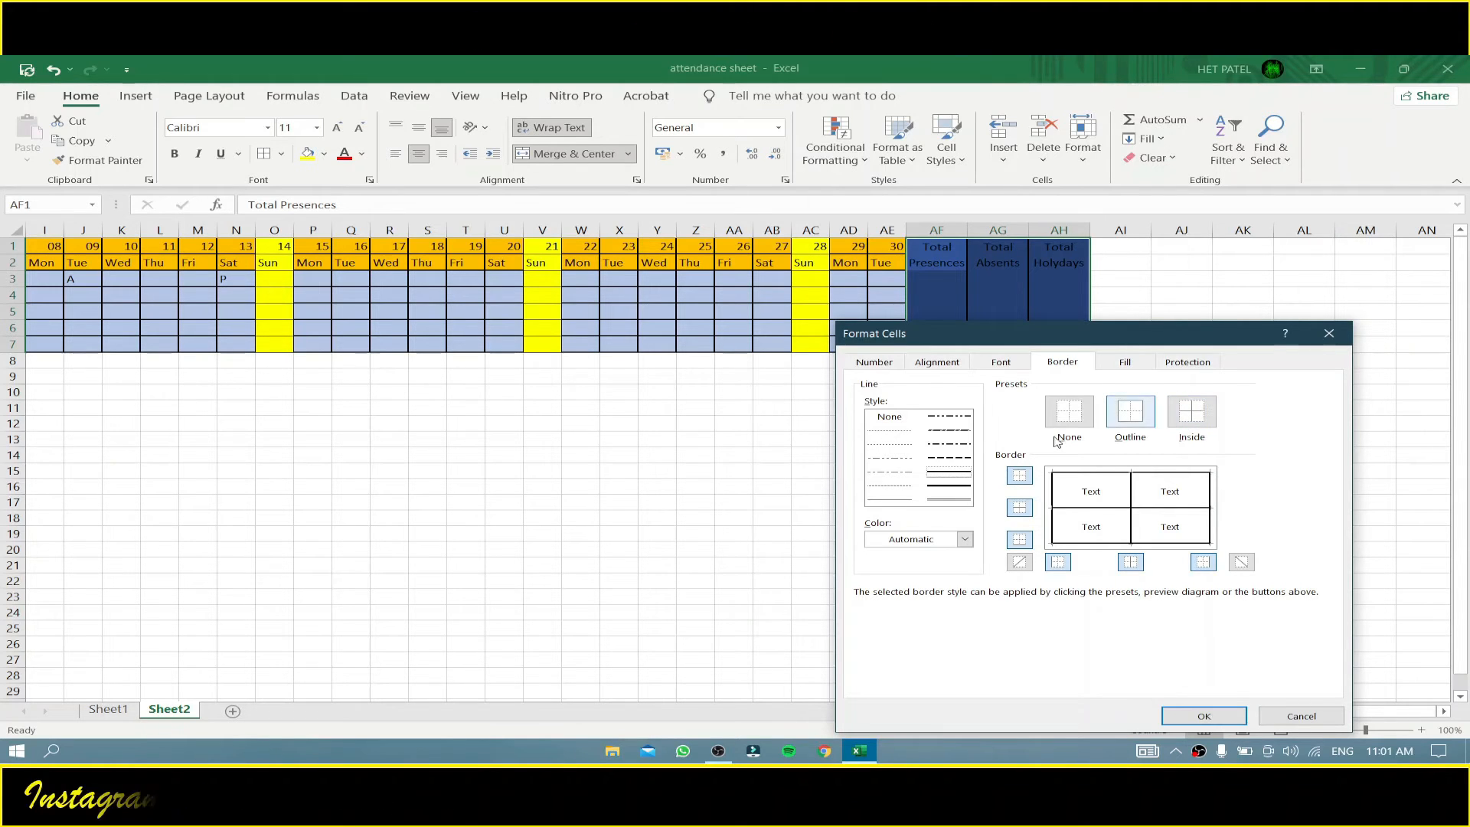
left_click(1123, 423)
left_click(1068, 423)
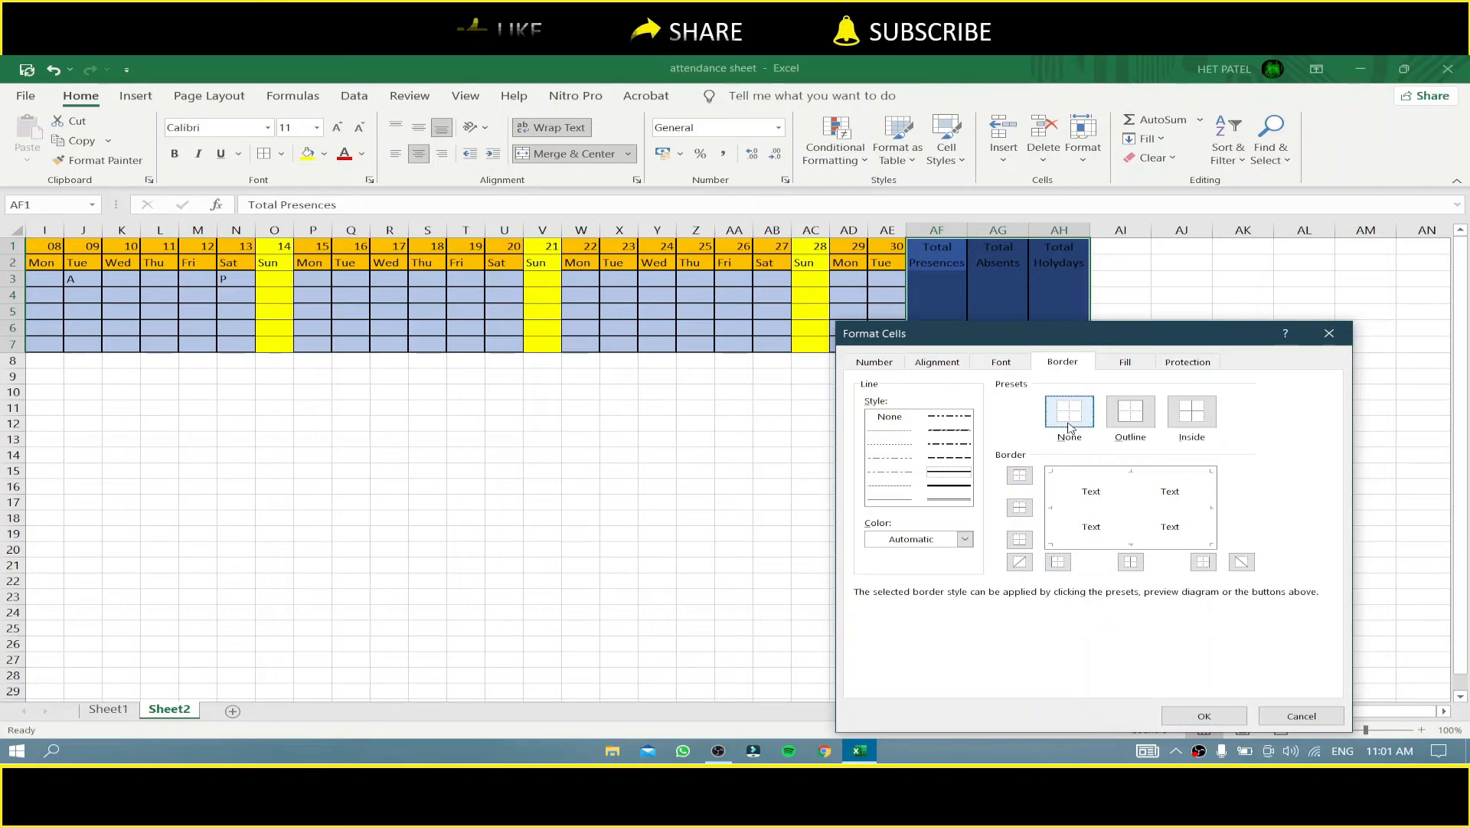
left_click(1130, 414)
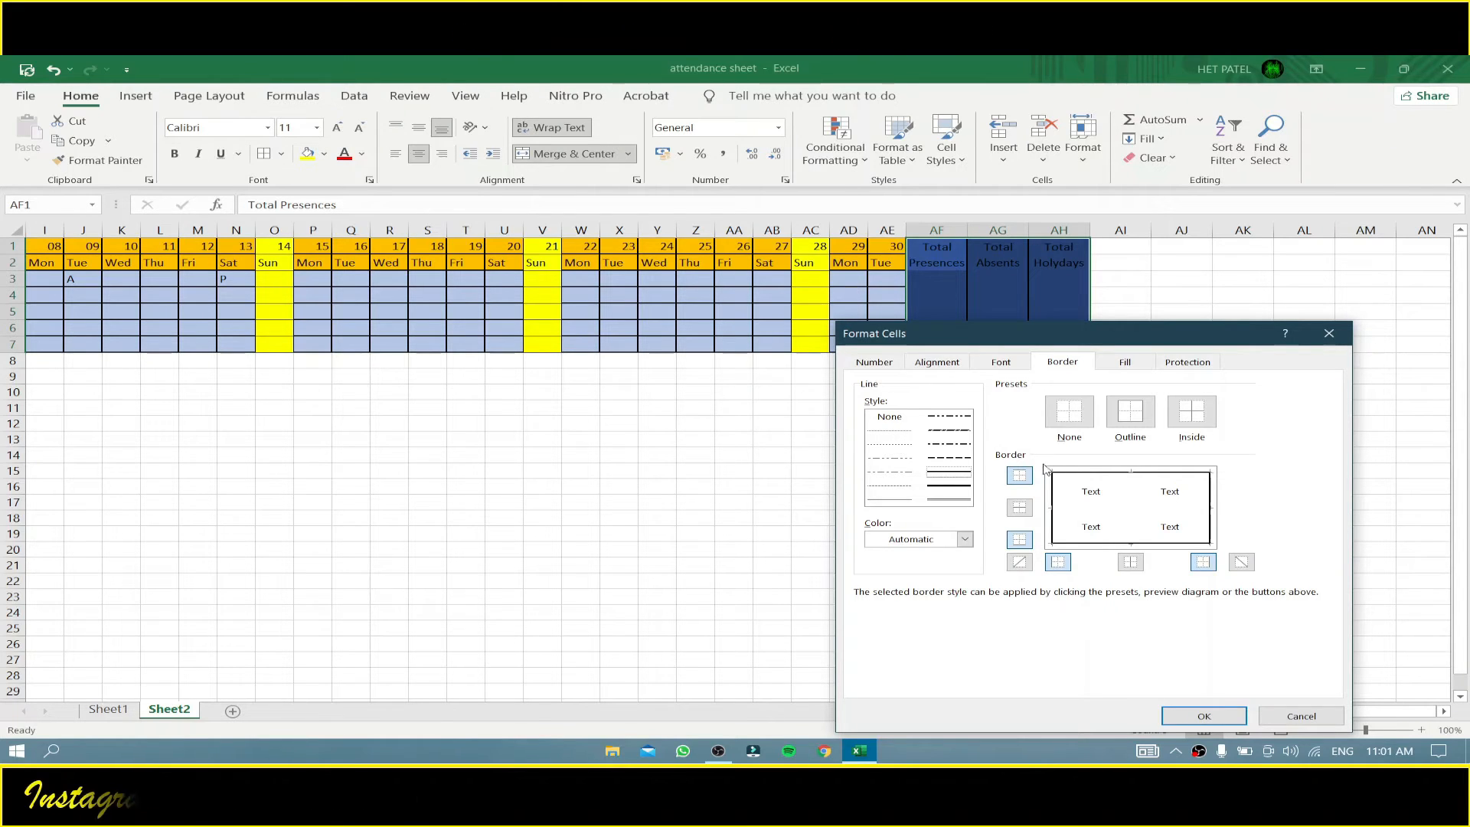
left_click(1020, 507)
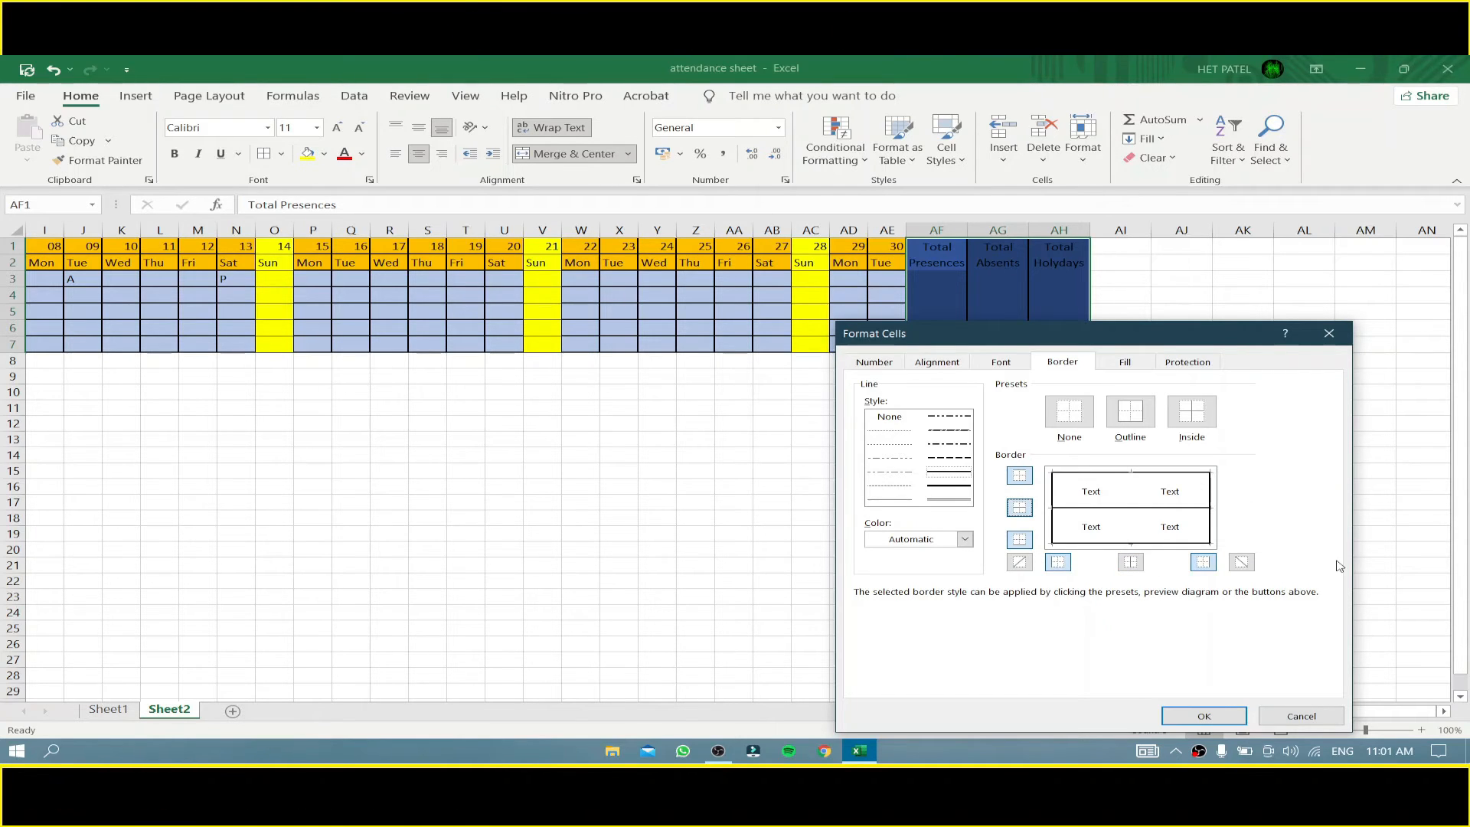
left_click(1218, 716)
left_click(1120, 423)
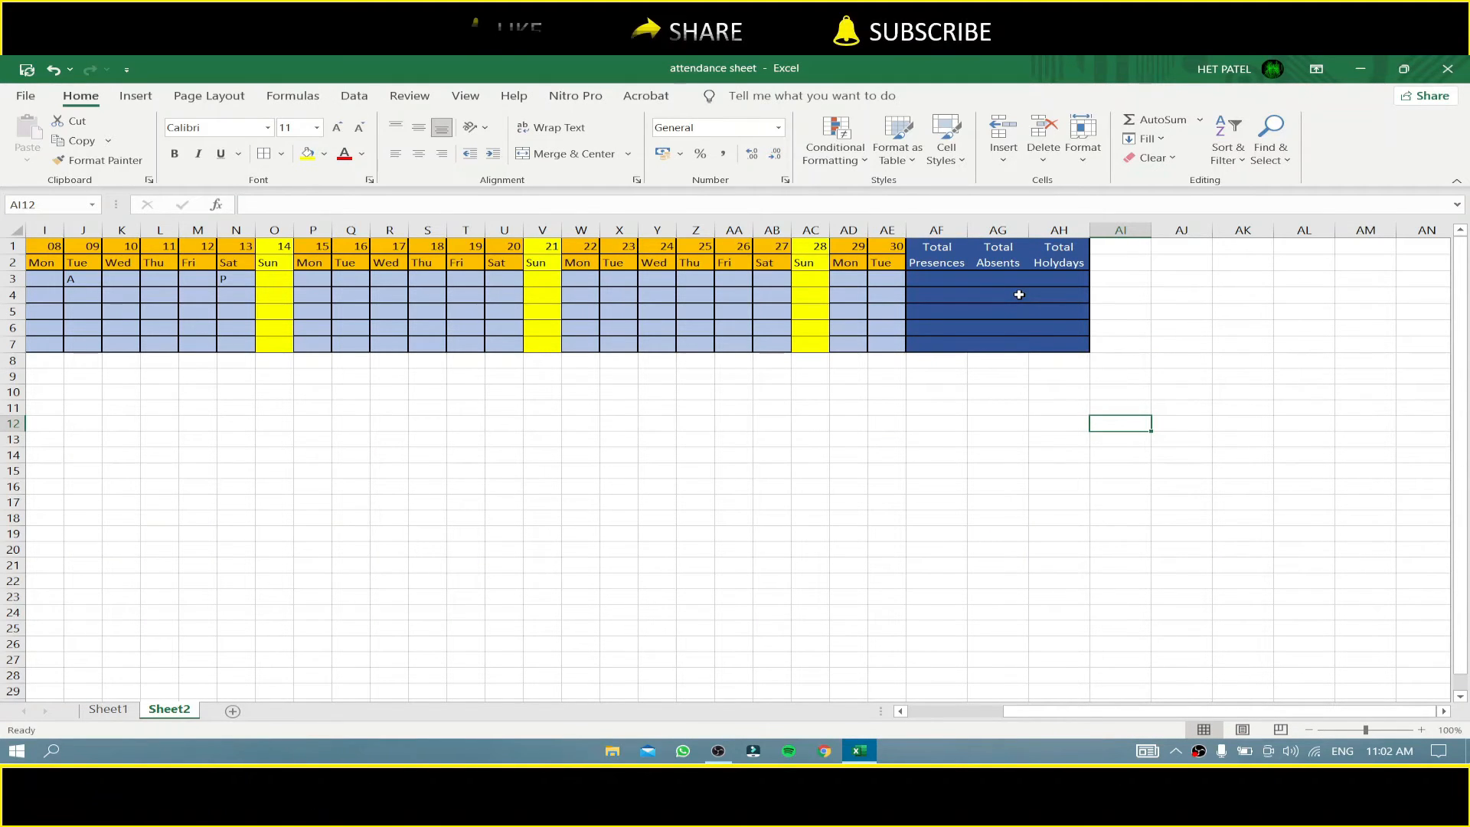
Step: Apply the Inside border preset to AF1:AH7 so the three total columns are separated by vertical lines
left_click(923, 280)
left_click(999, 281)
left_click_drag(933, 257, 1060, 342)
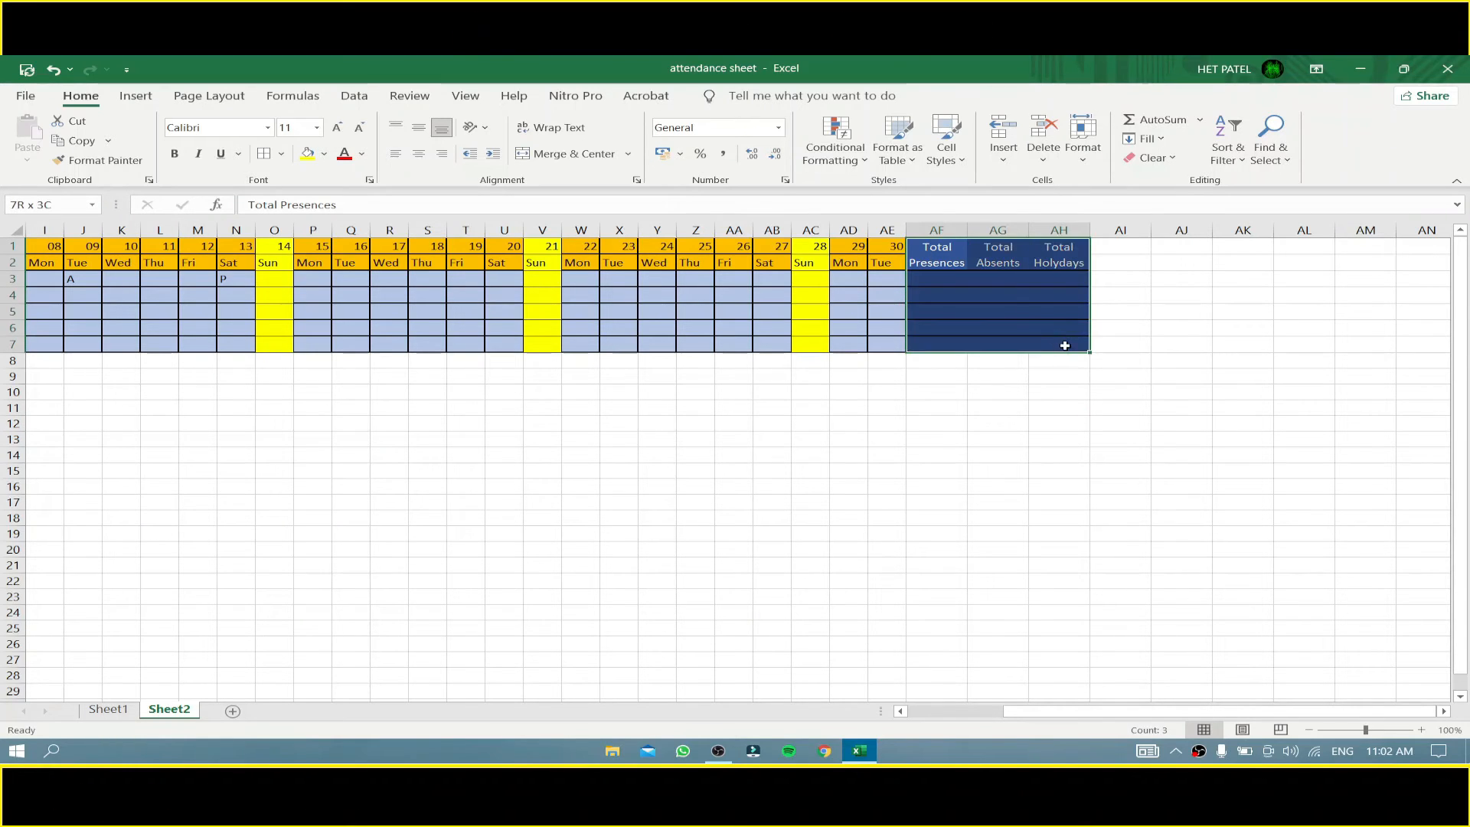
right_click(1056, 333)
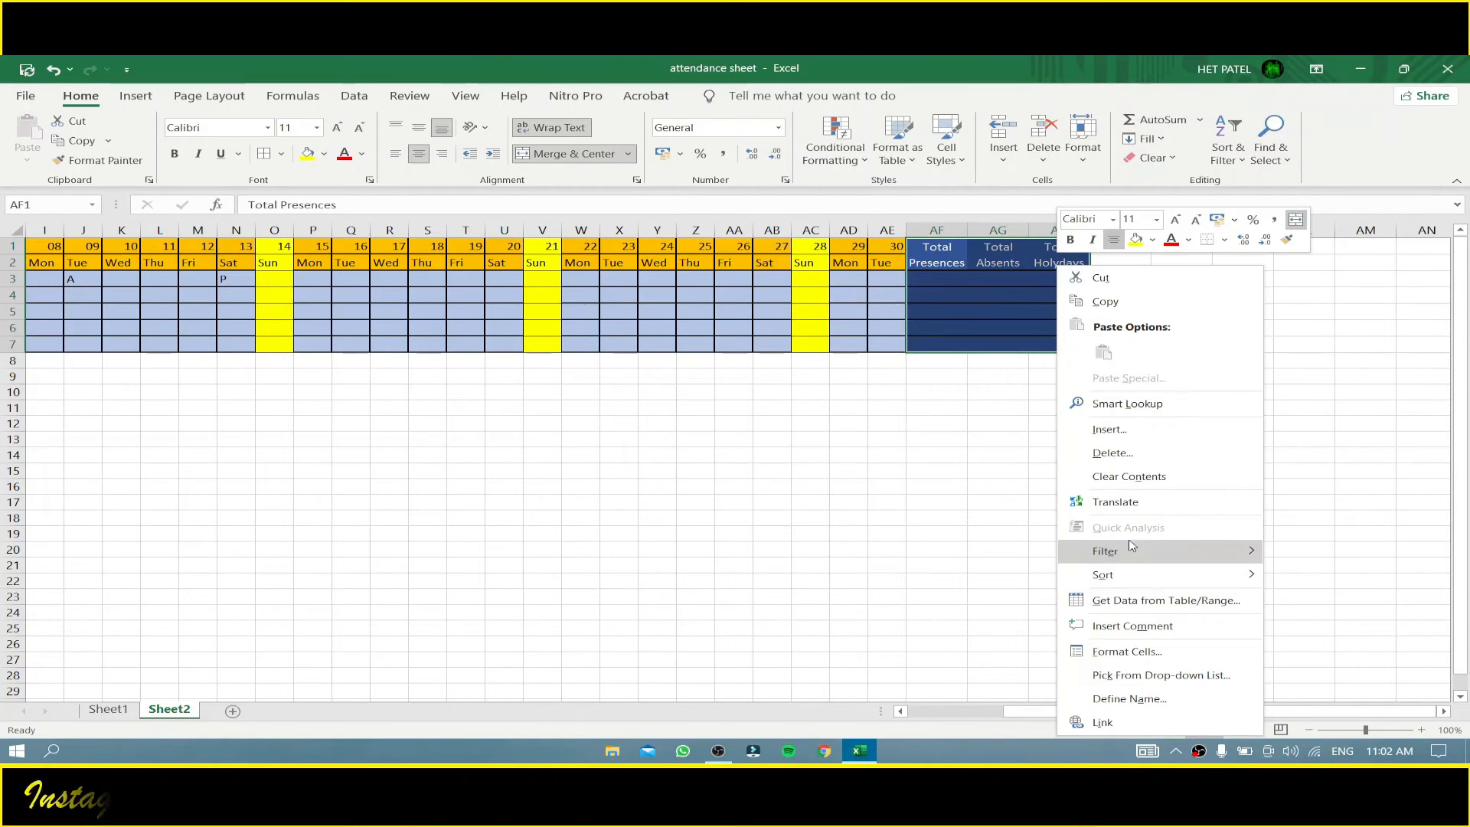
left_click(1105, 653)
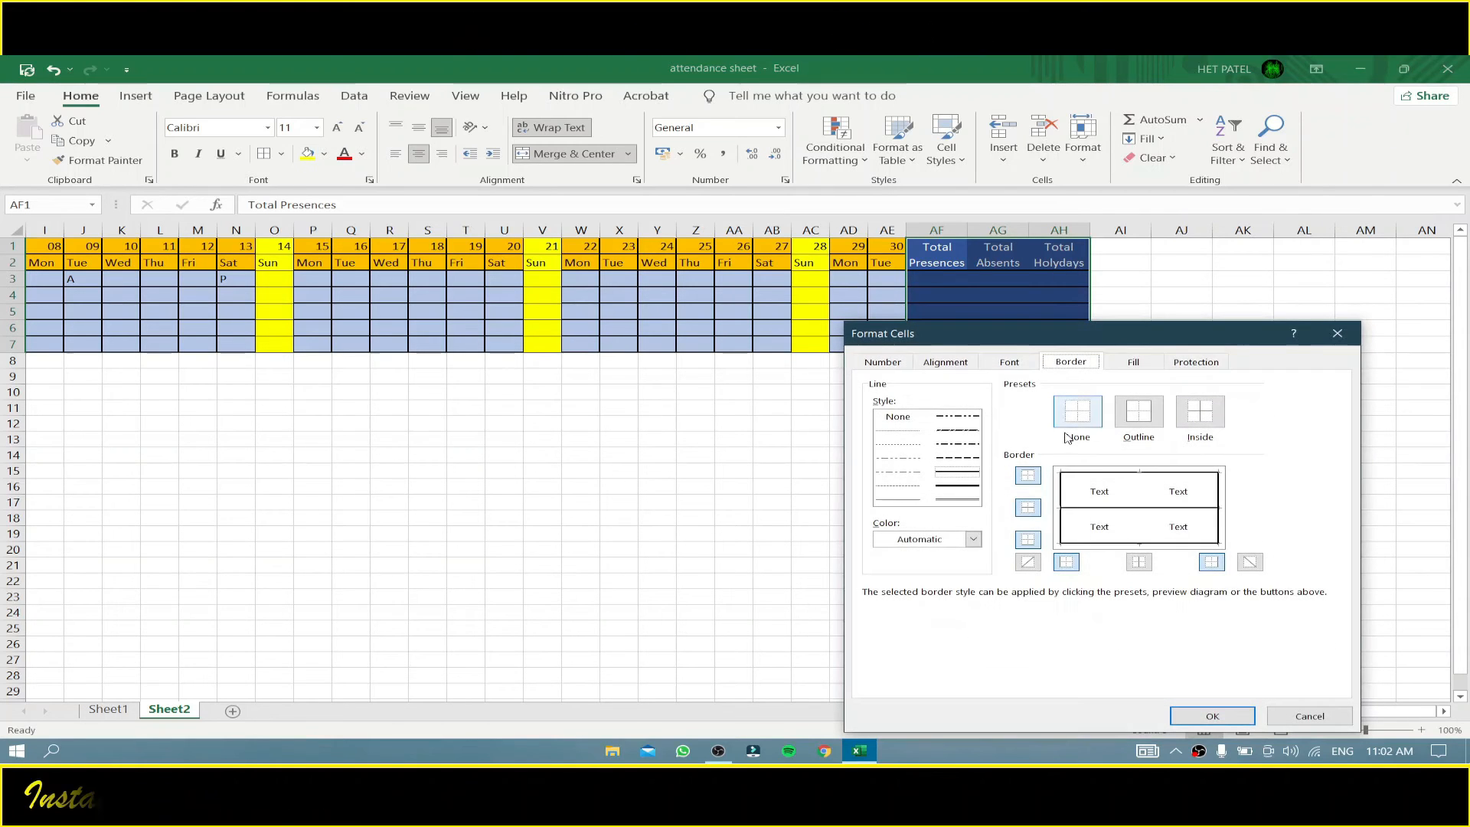
left_click(1183, 425)
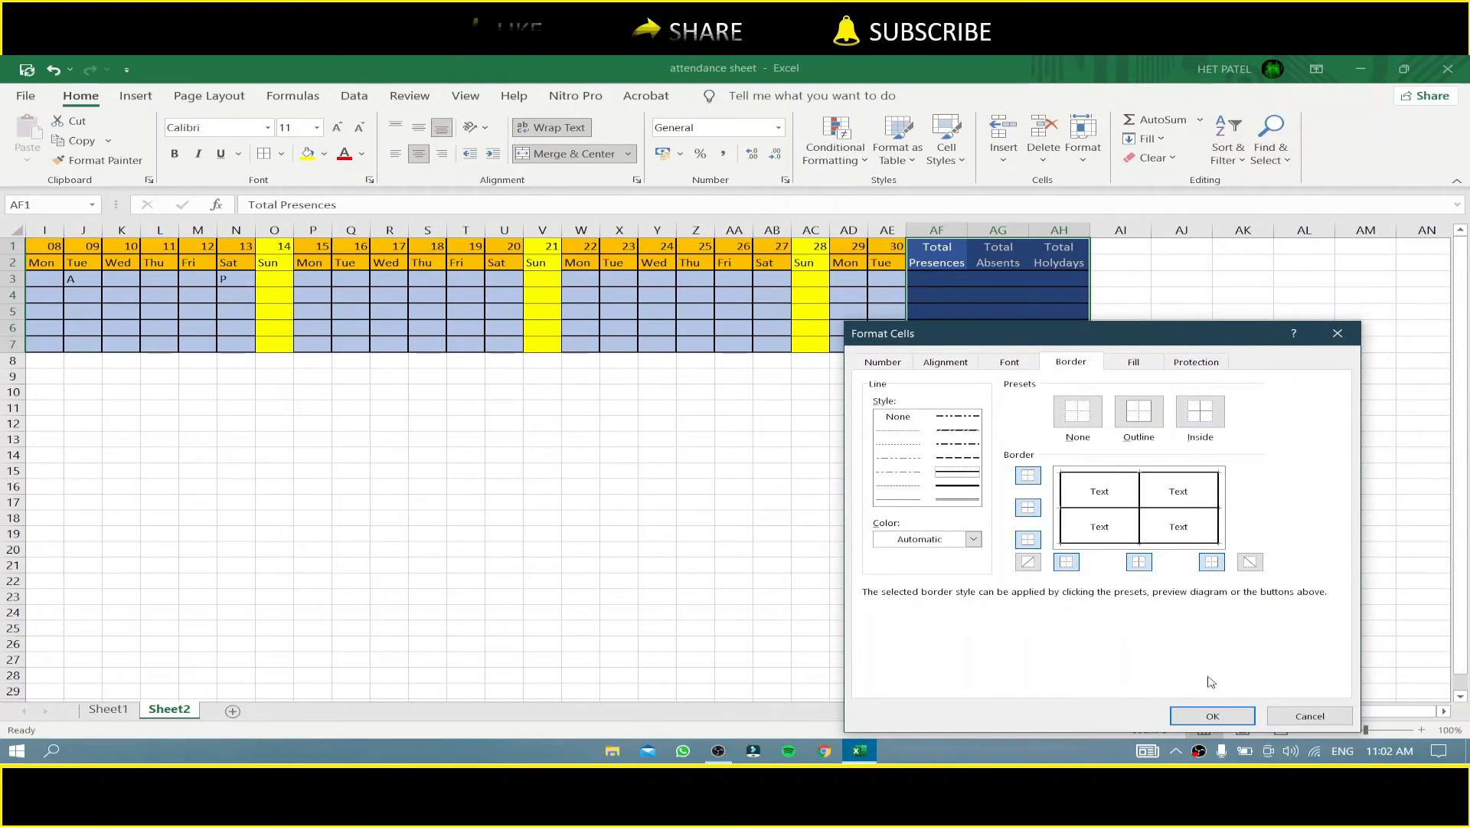
left_click(1213, 717)
left_click(1120, 455)
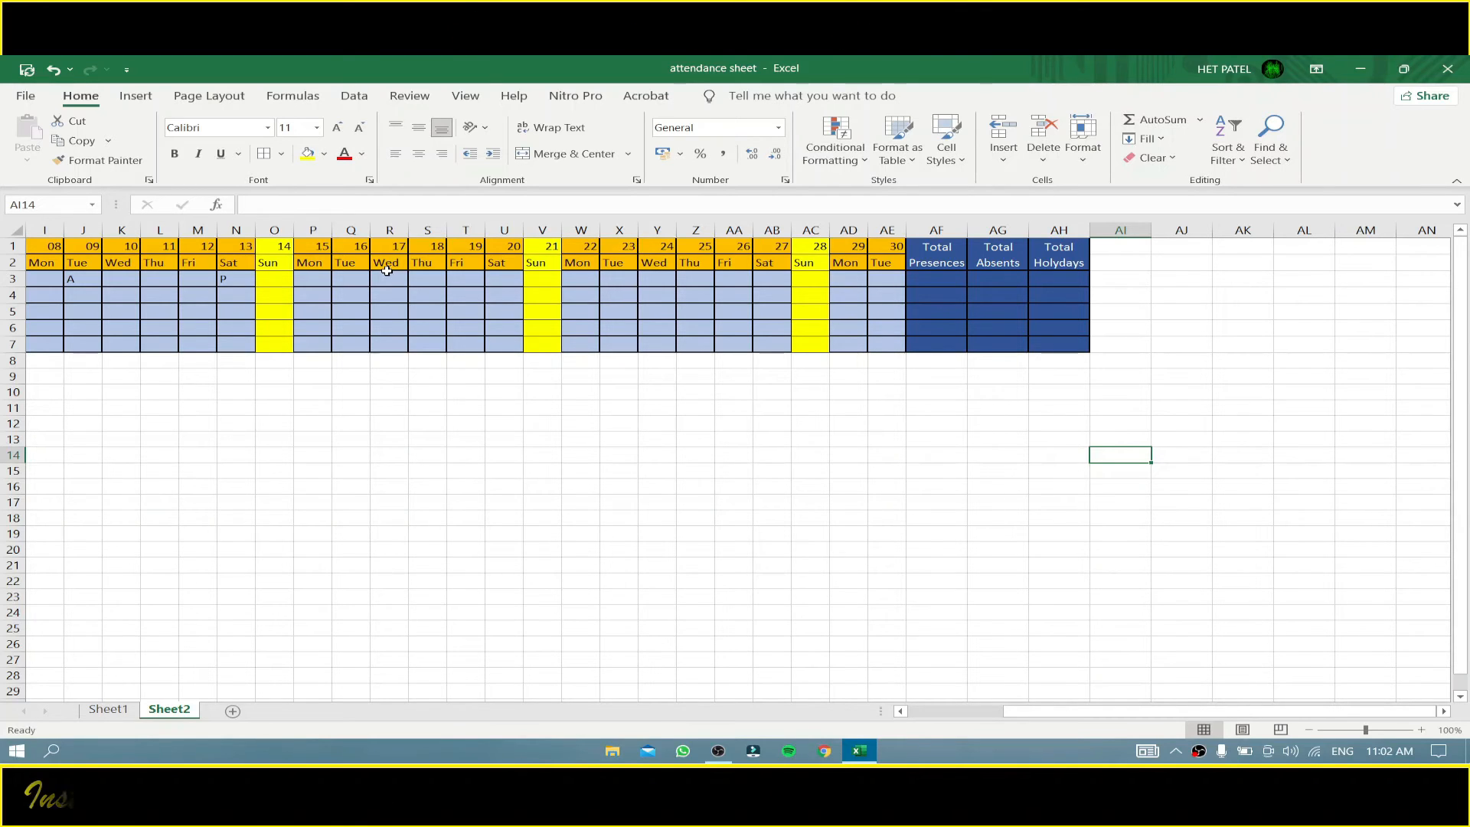
Step: Mark the row 3 attendance as P on the 16th (Q3) and H on the 18th (S3)
left_click(349, 278)
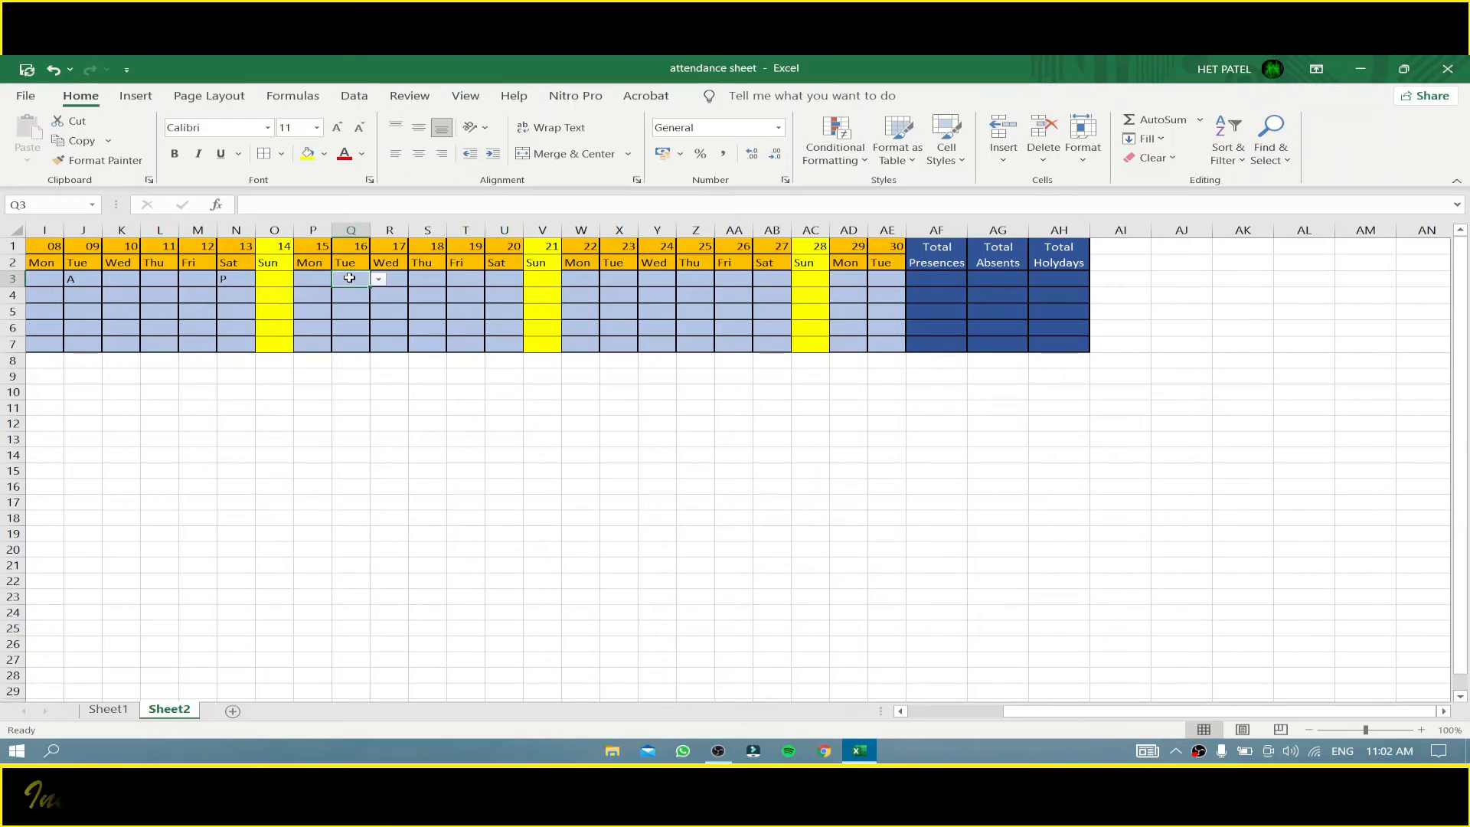
left_click(379, 280)
left_click(375, 294)
left_click(427, 278)
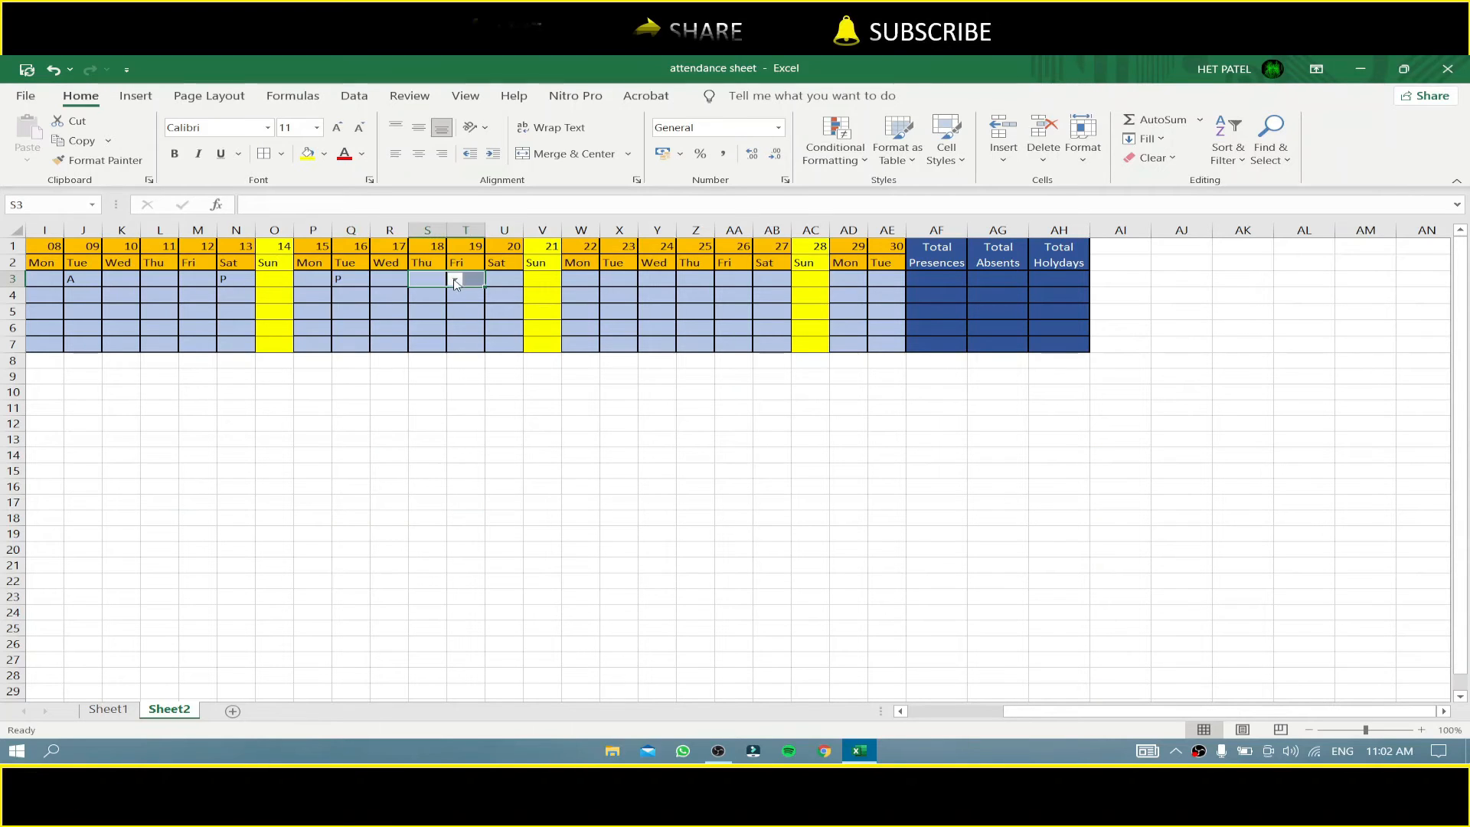
left_click(455, 279)
left_click(431, 316)
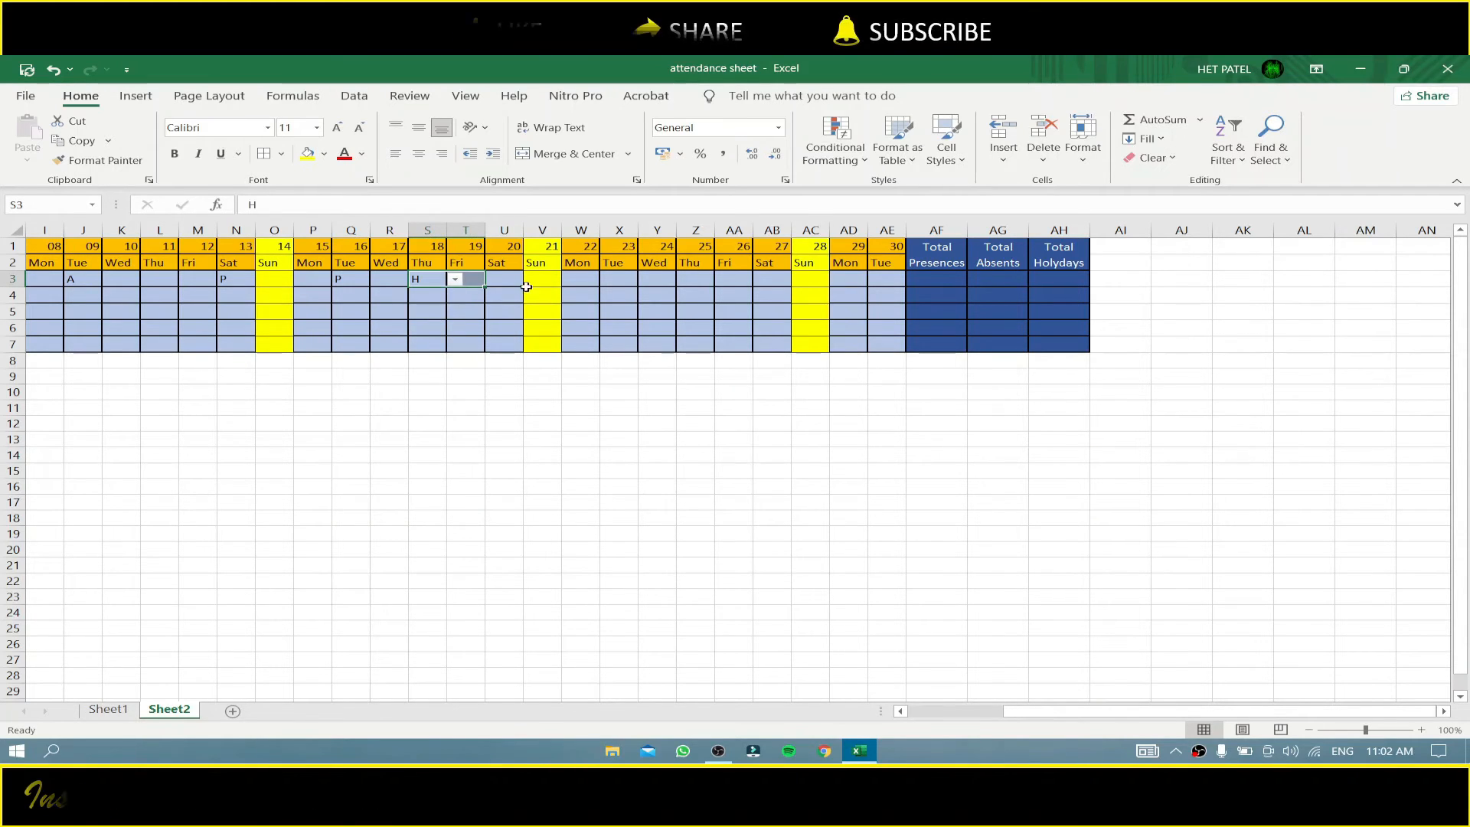
Step: Mark the row 3 attendance as A on the 22nd (W3) and H on the 24th (Y3)
left_click(590, 279)
left_click(609, 280)
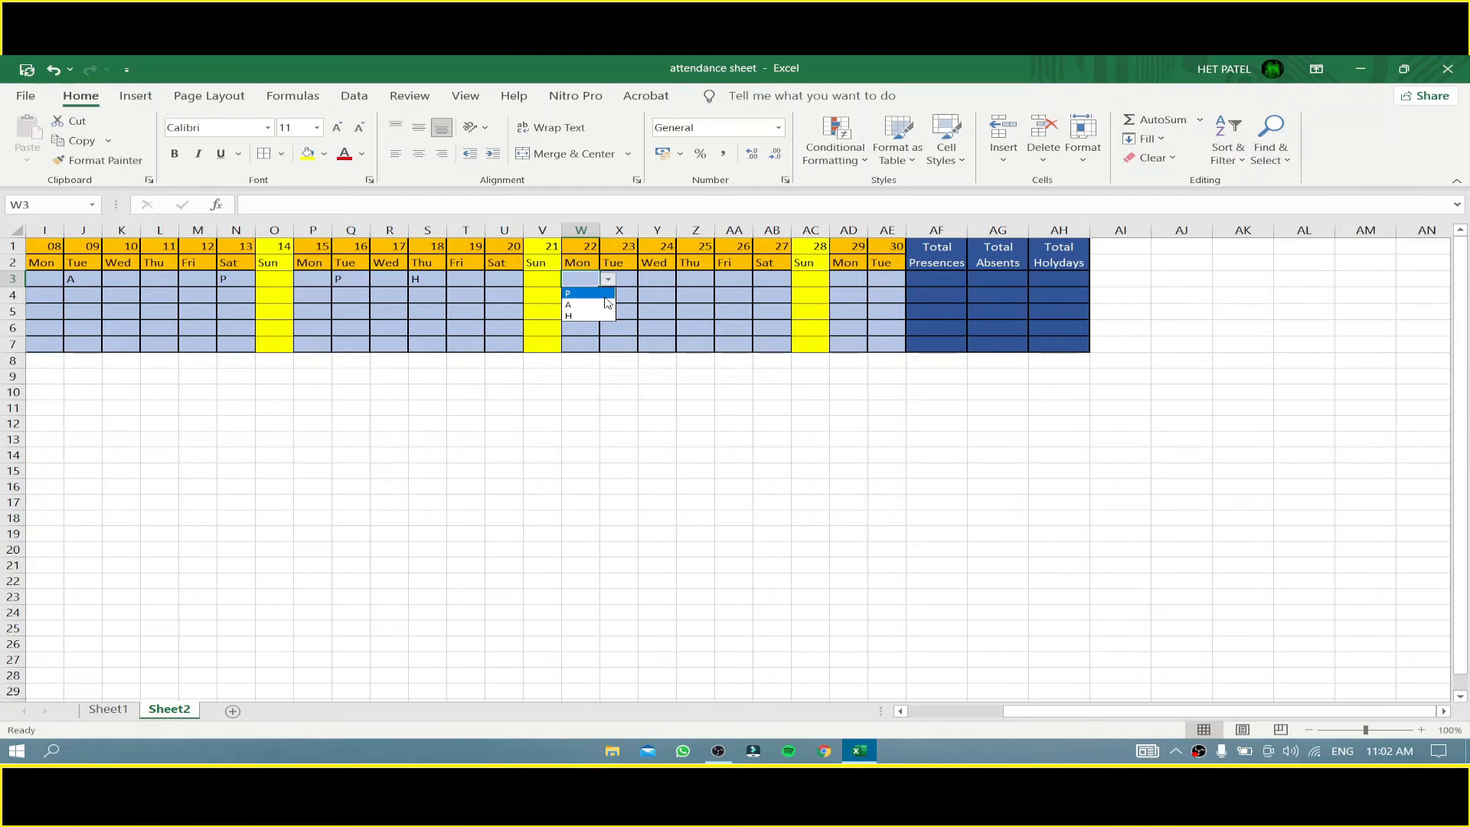
left_click(661, 279)
left_click(684, 280)
left_click(652, 316)
Step: Mark the row 3 attendance as P on the 26th (AA3) and the 29th (AD3)
left_click(742, 285)
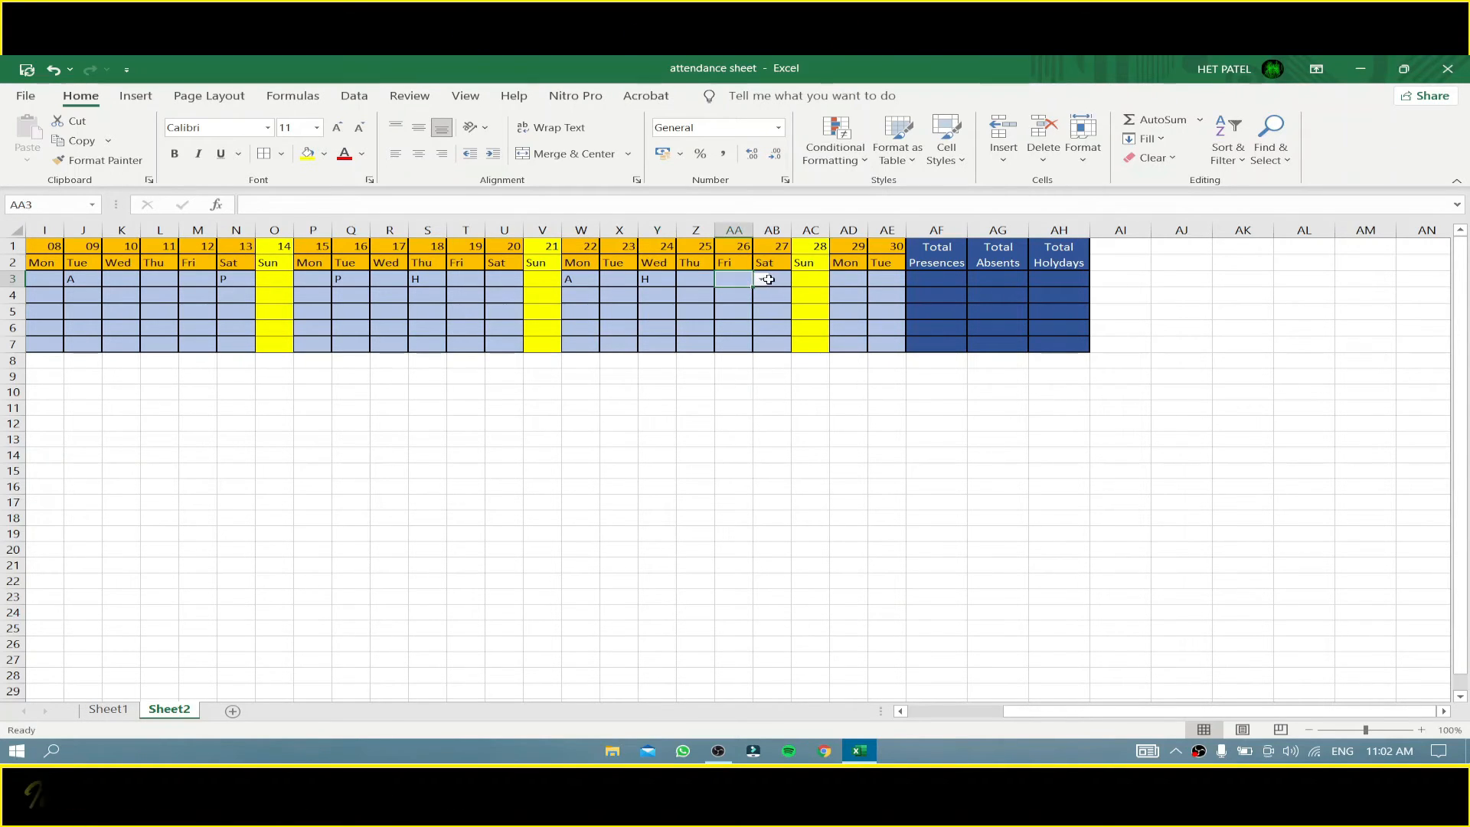
left_click(762, 279)
left_click(850, 279)
left_click(876, 282)
left_click(876, 283)
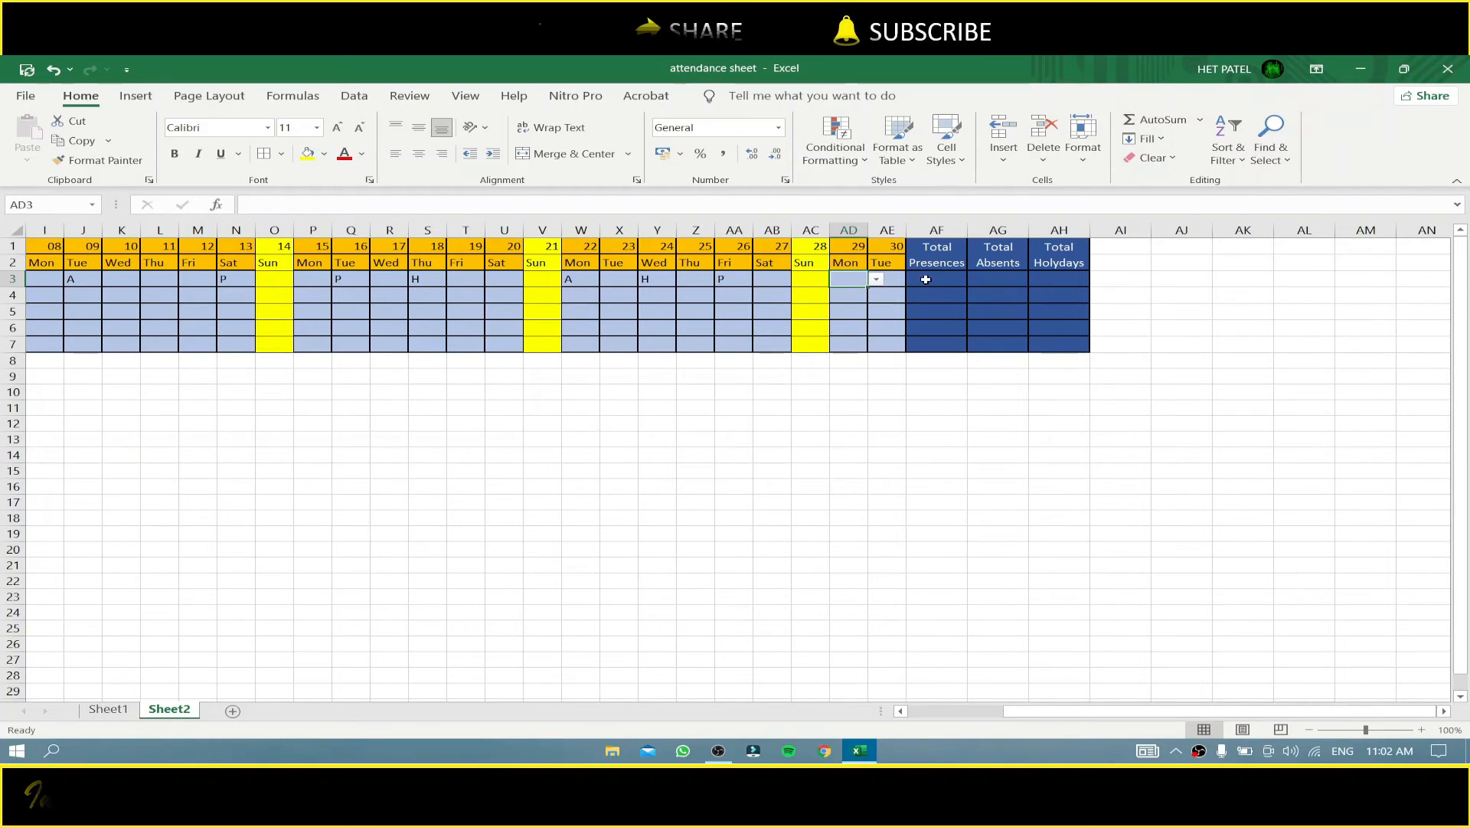
left_click(876, 279)
left_click(847, 290)
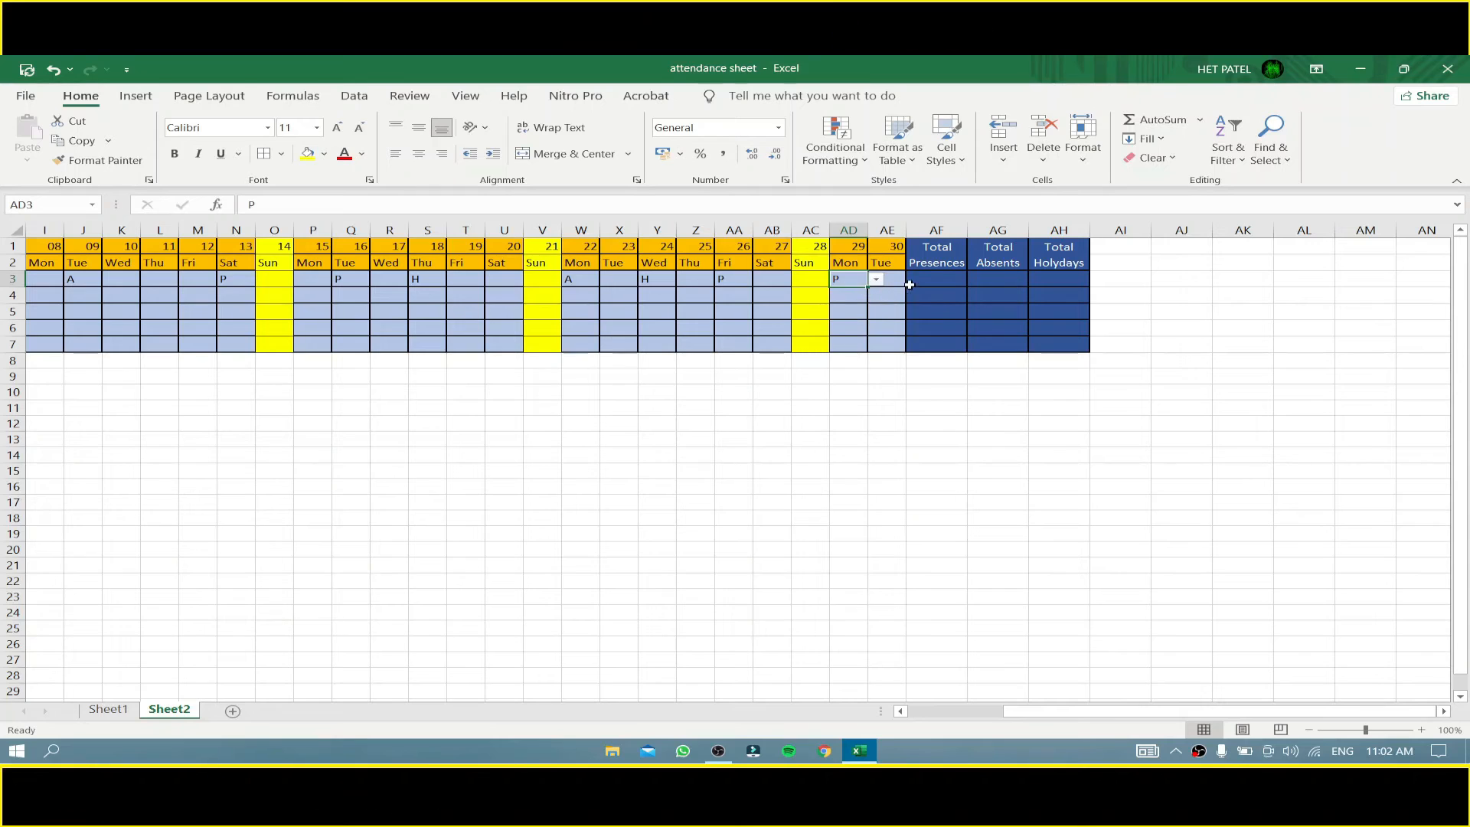
Step: Begin a COUNTIF formula with its opening parenthesis in AF3, the first Total Presences cell
double_click(943, 277)
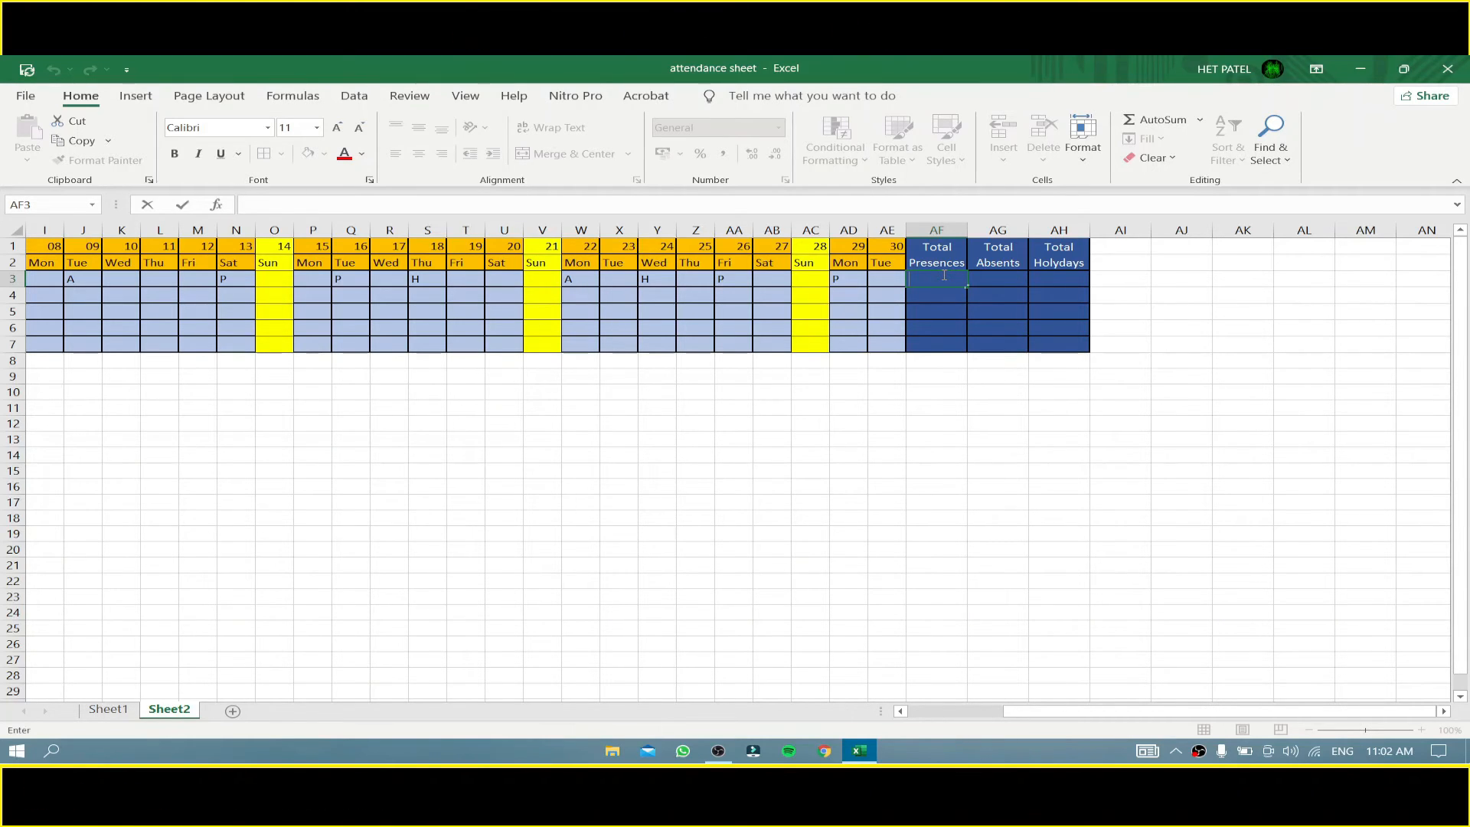
key("BackSpace")
type("=c")
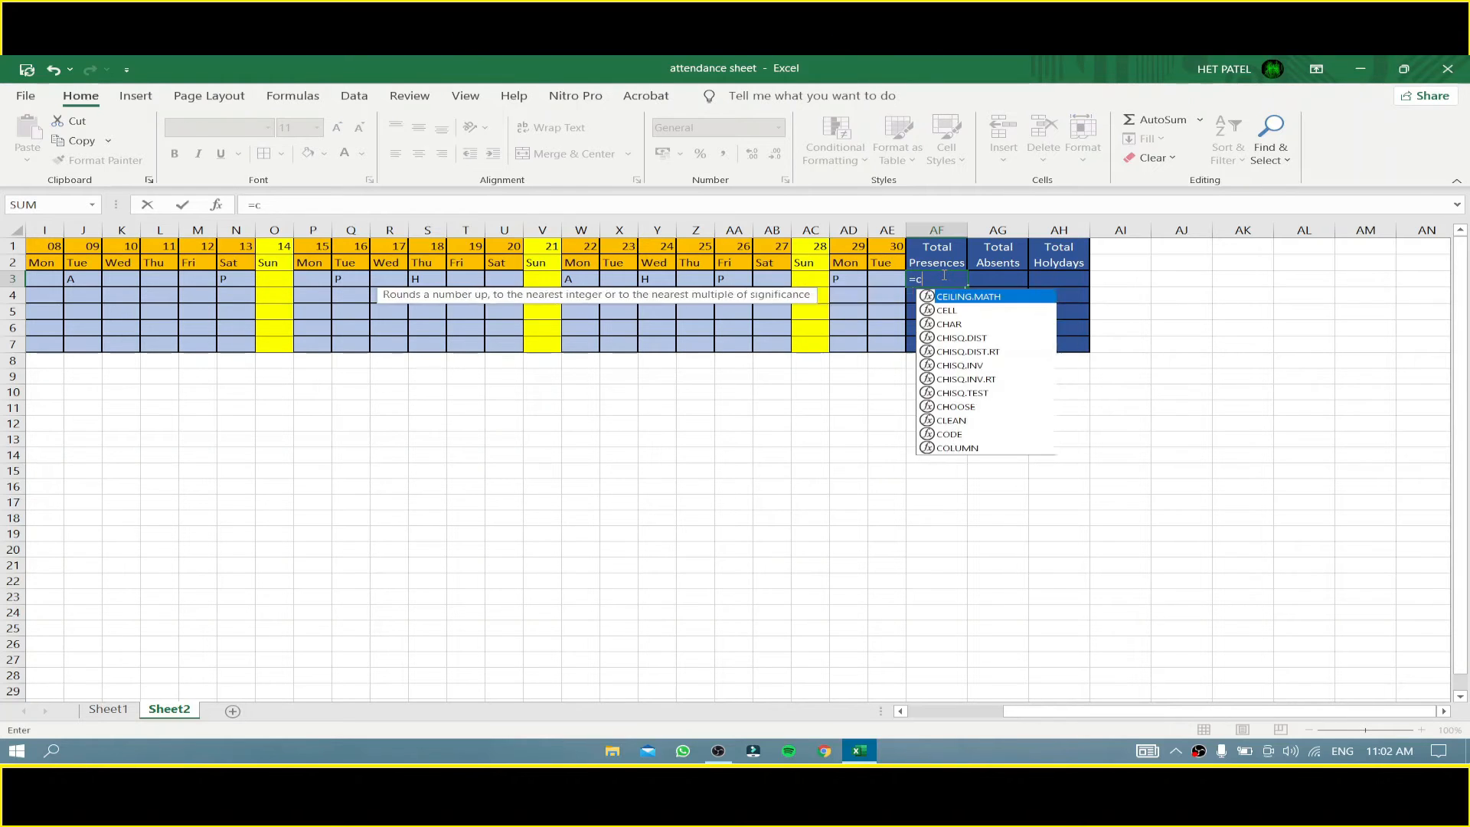
type("ountif")
key("ctrl+Return")
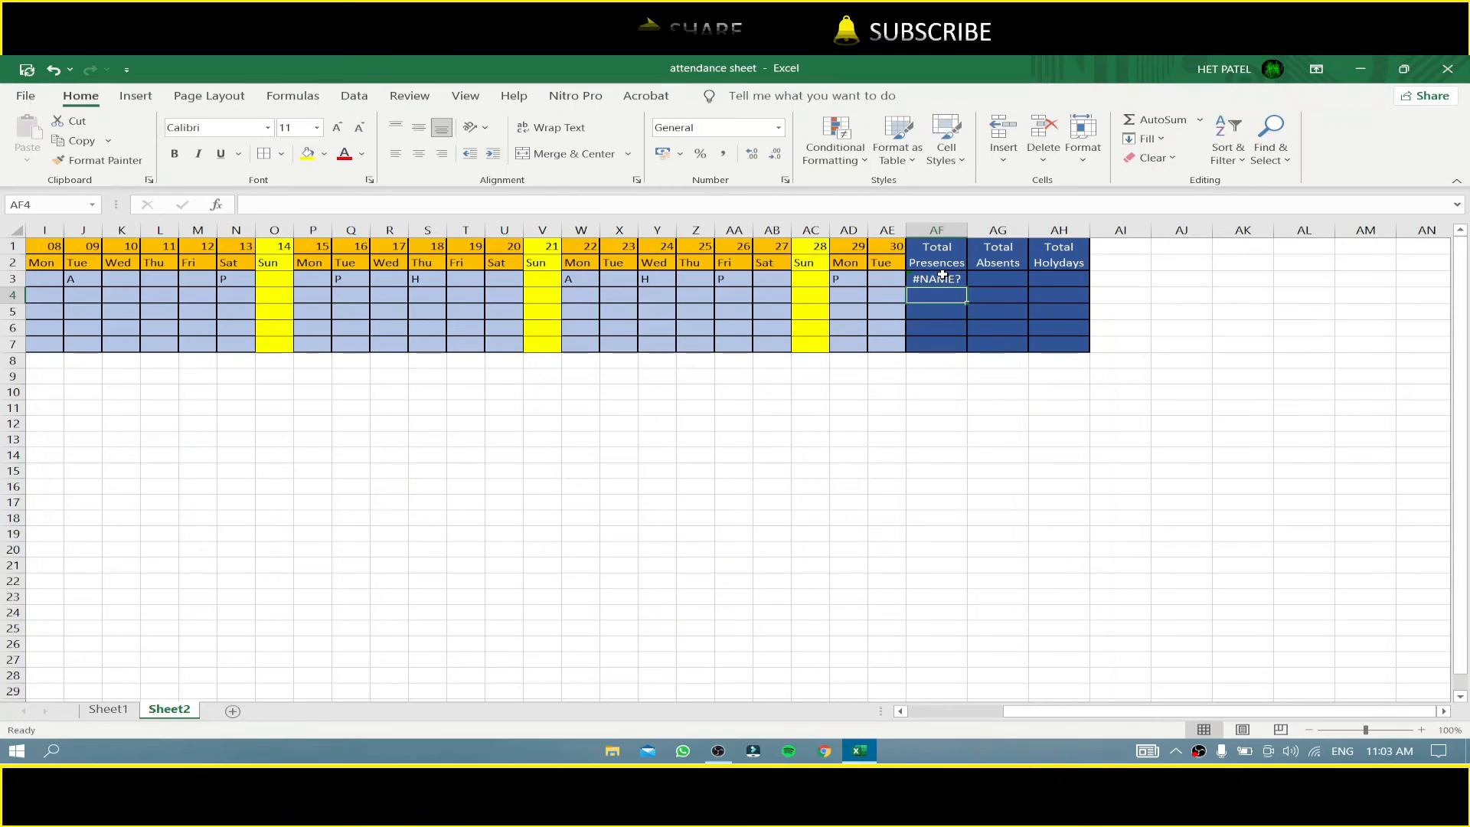
double_click(944, 278)
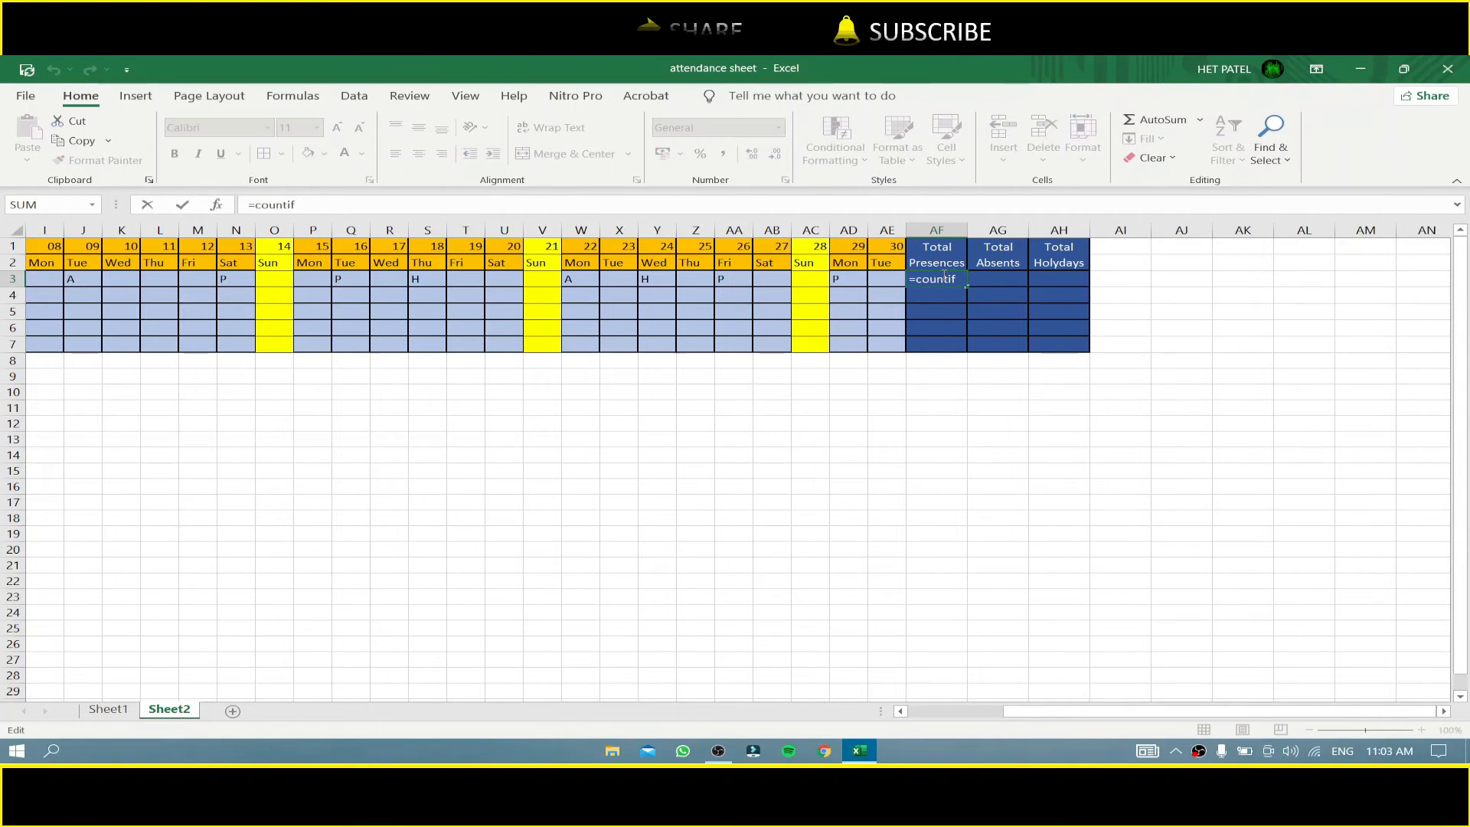
type("(")
key("BackSpace")
key("Right")
type("(")
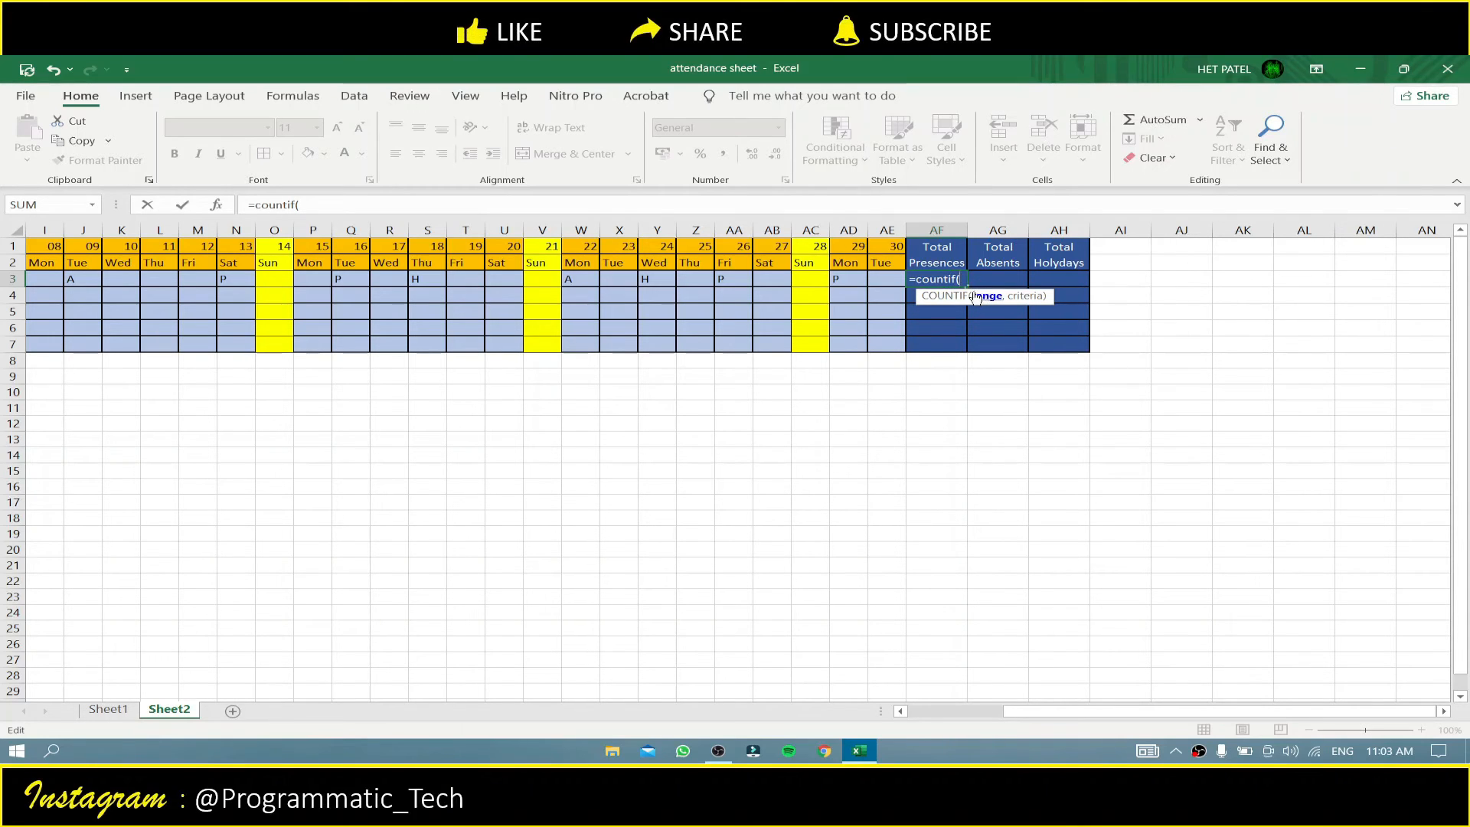
Step: Complete the COUNTIF formula in AF3 with the range B3:AE3 and the criterion "P"
left_click_drag(889, 278, 94, 274)
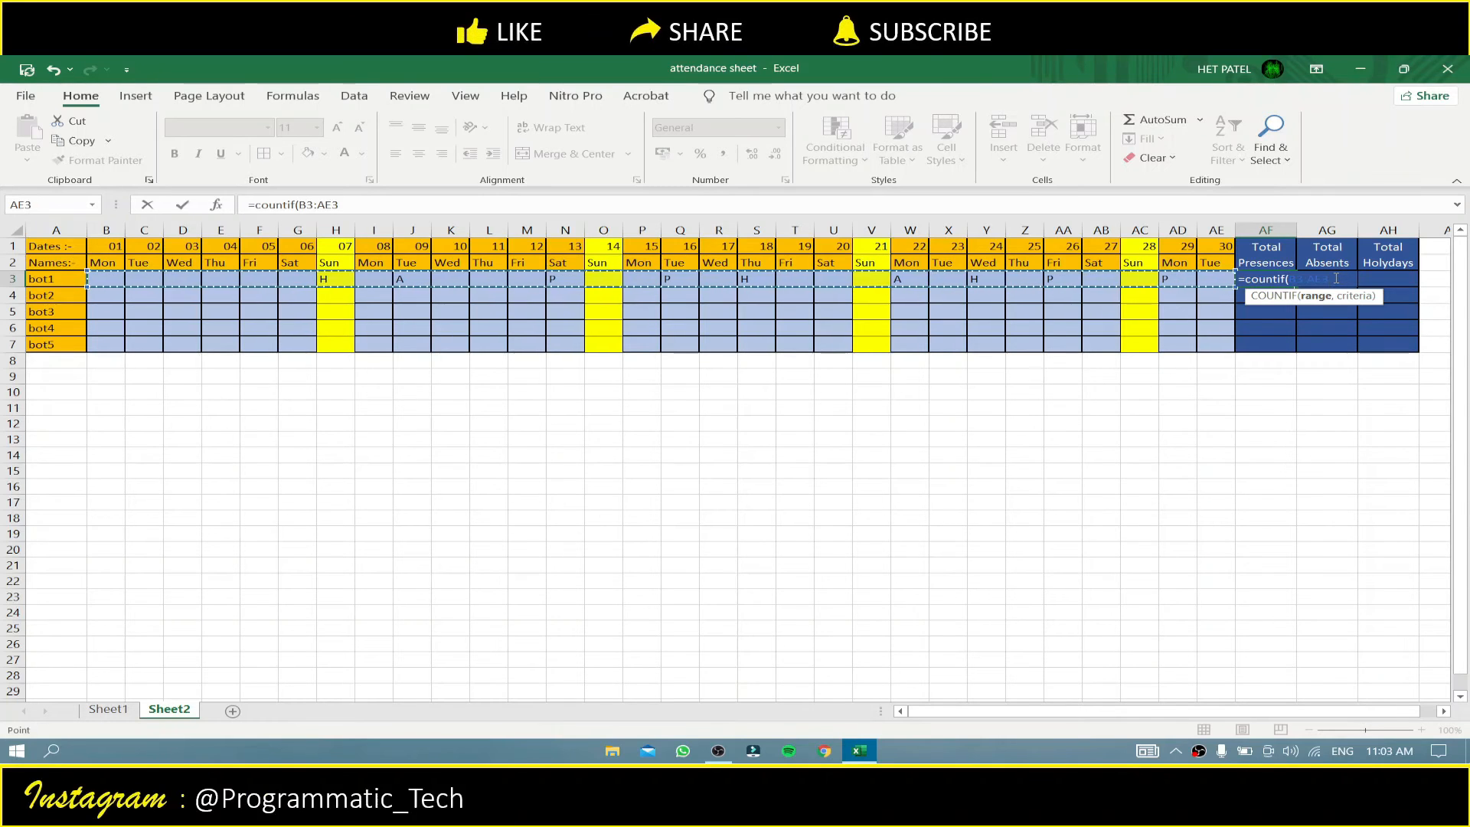
type(",")
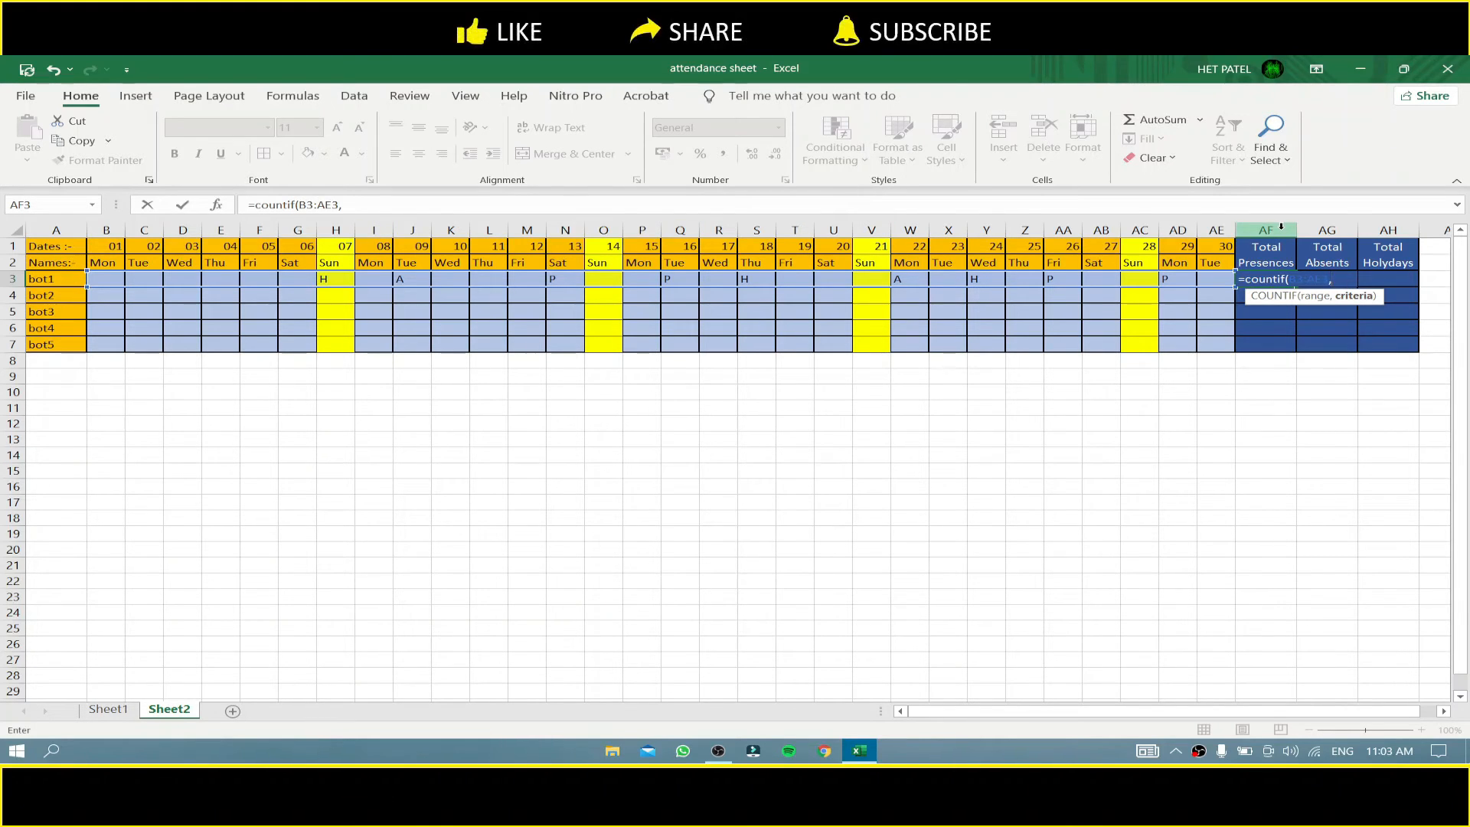
type("\"")
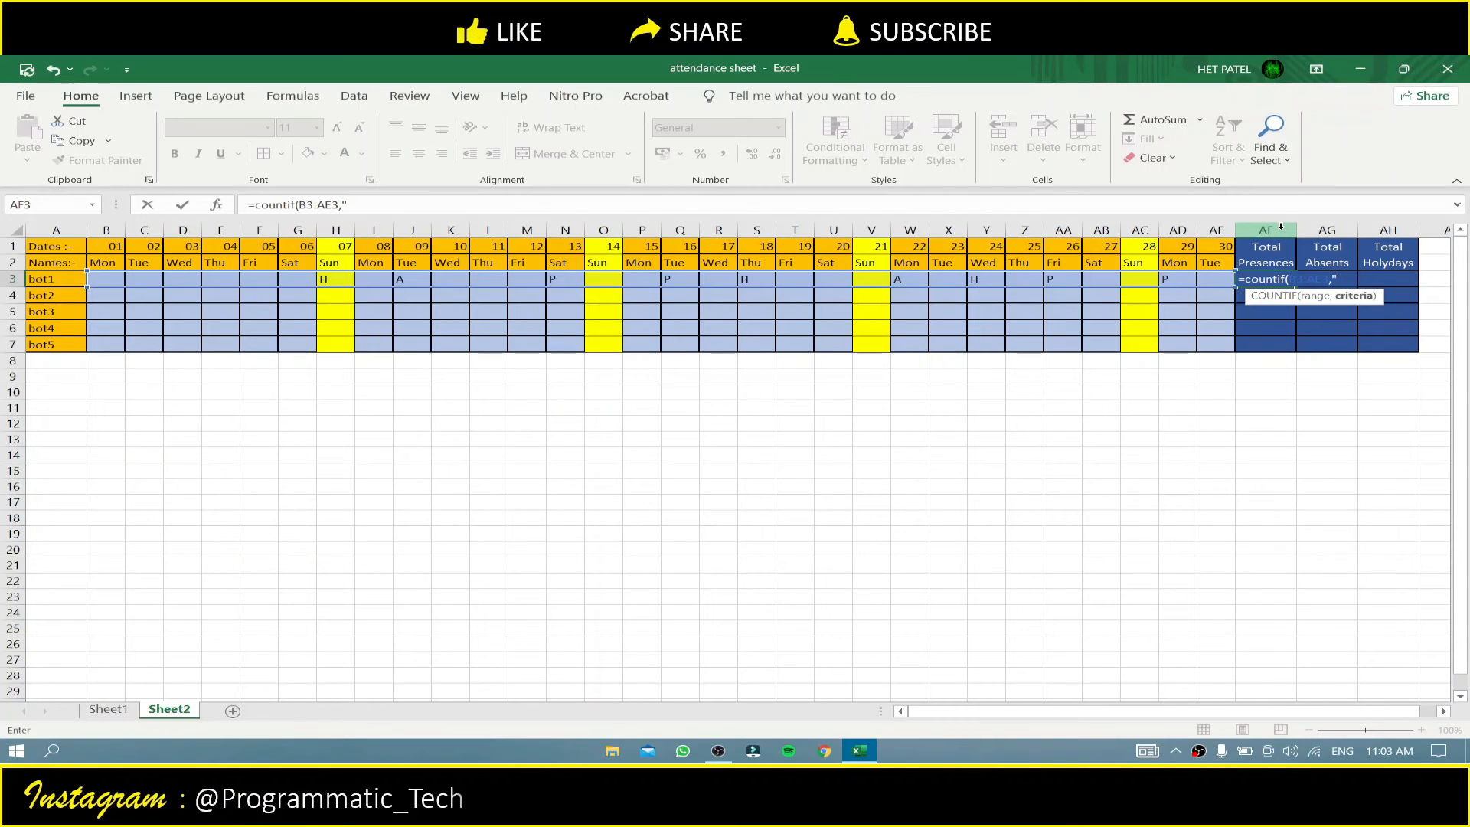
type("P")
type(")")
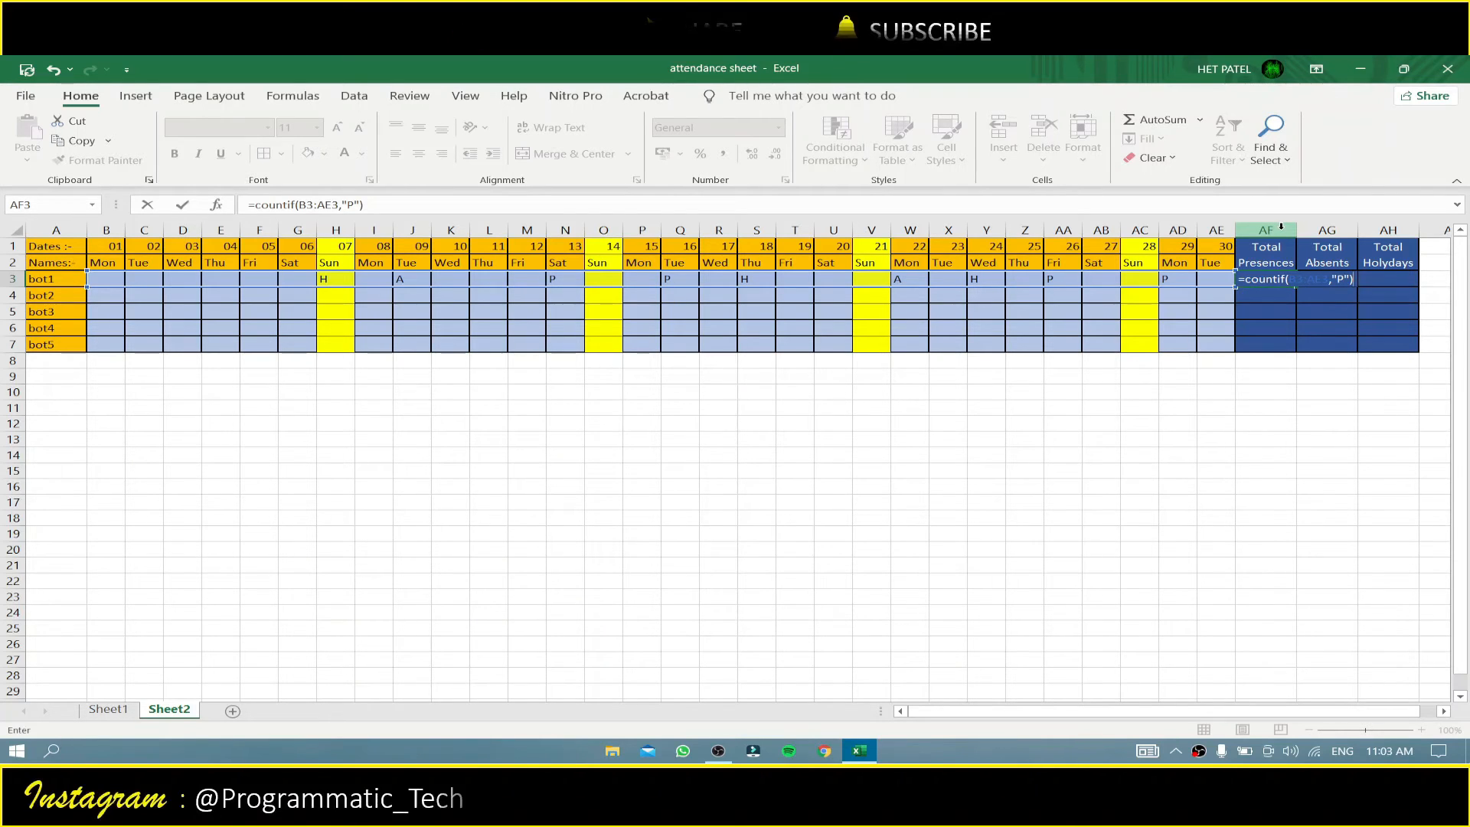
key("Return")
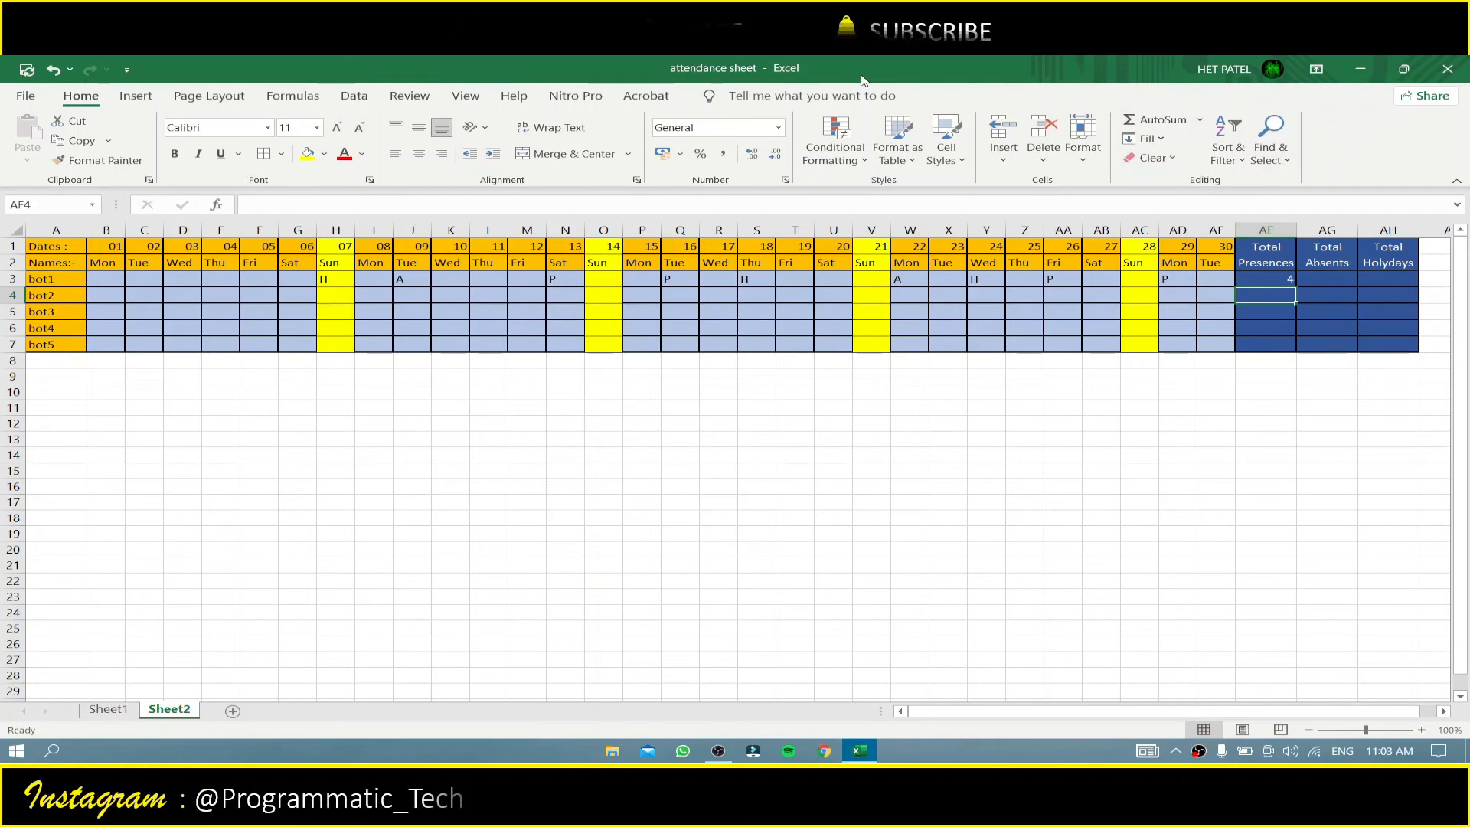
Step: Test the presence count by marking bot1 as P on the 11th (L3) and the 23rd (X3)
left_click(558, 281)
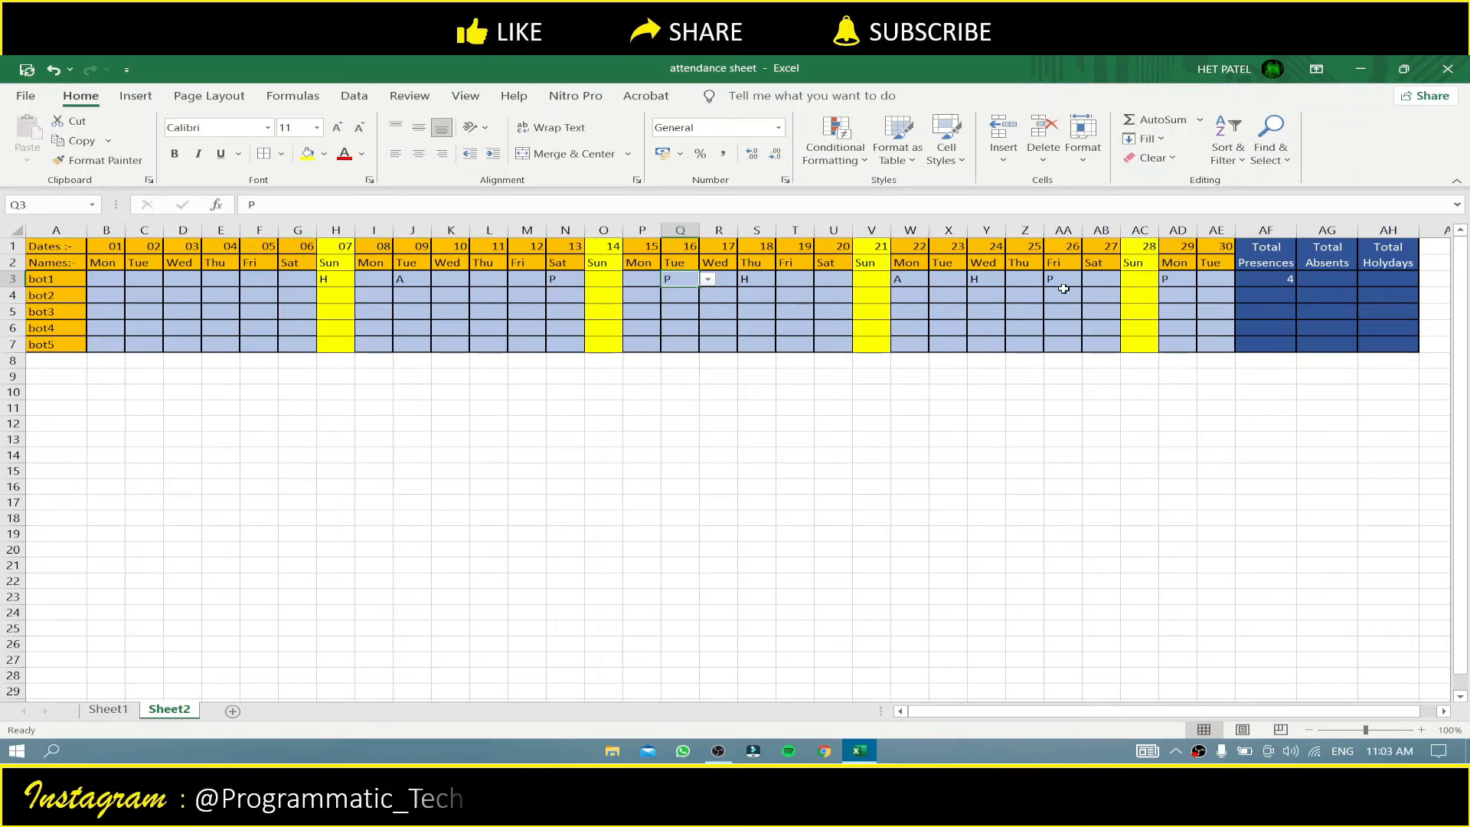
left_click(1162, 284)
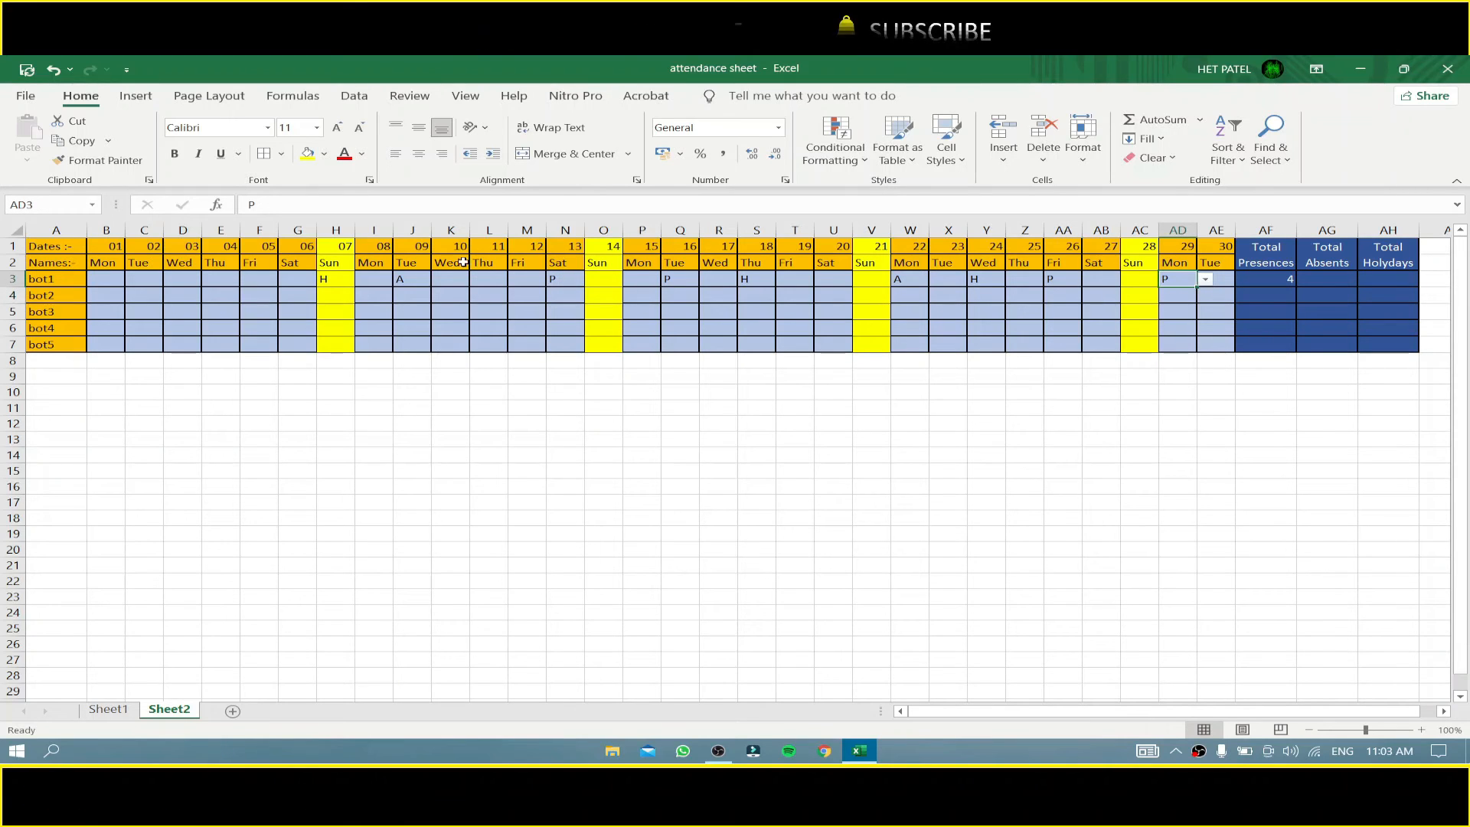
left_click_drag(471, 279, 466, 281)
left_click(517, 280)
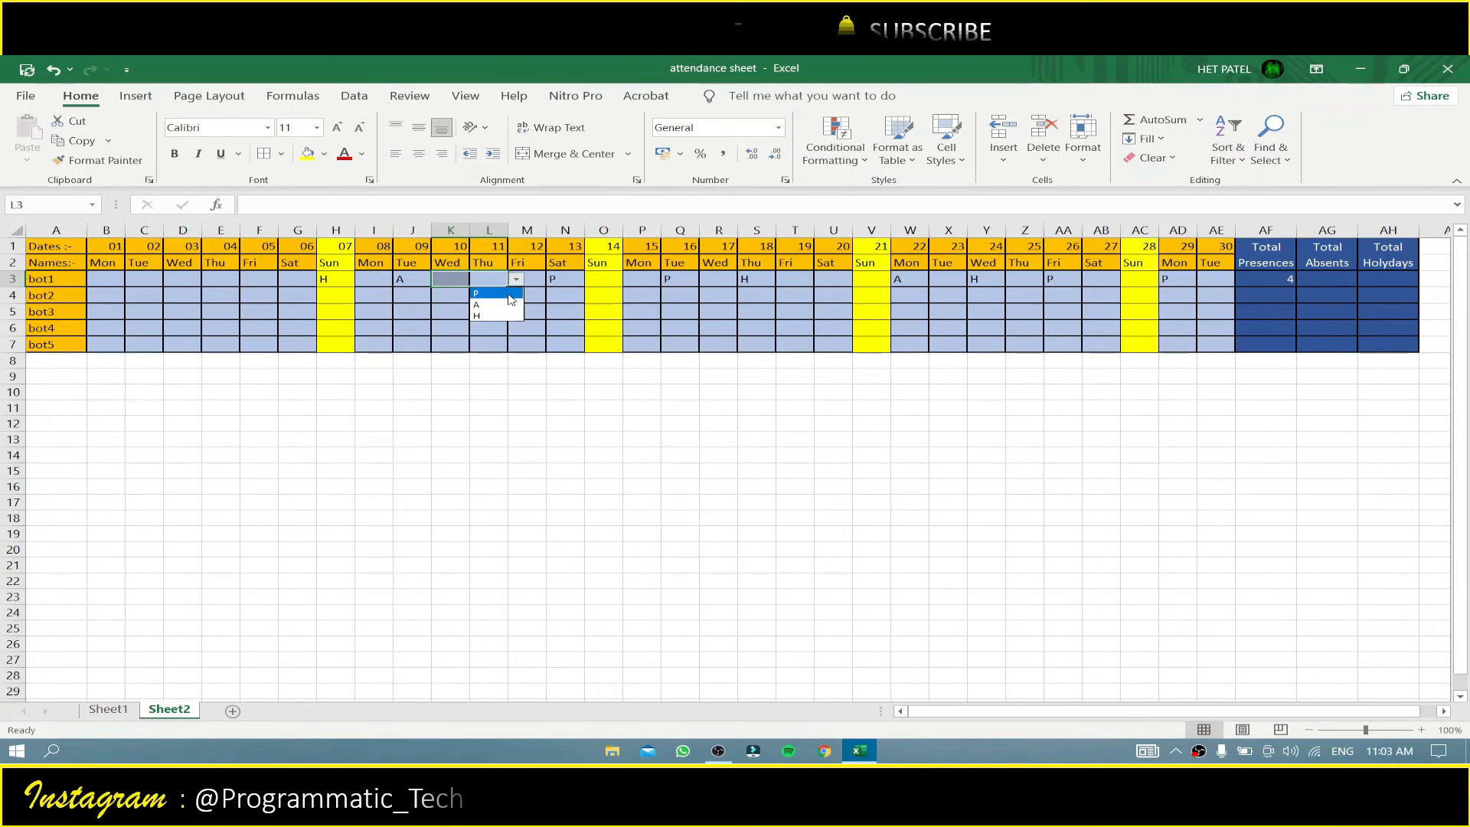
left_click(506, 297)
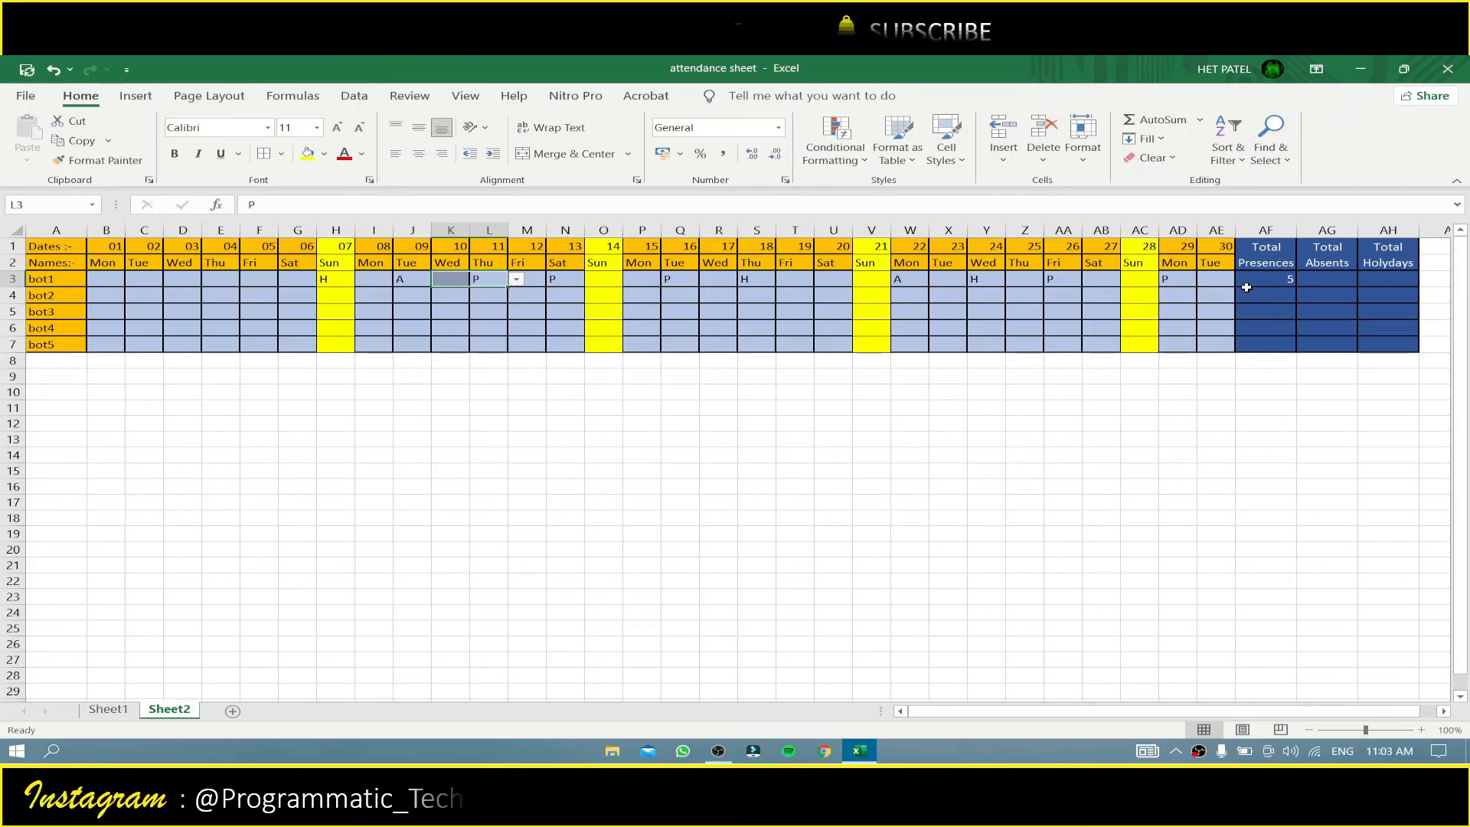
left_click(936, 284)
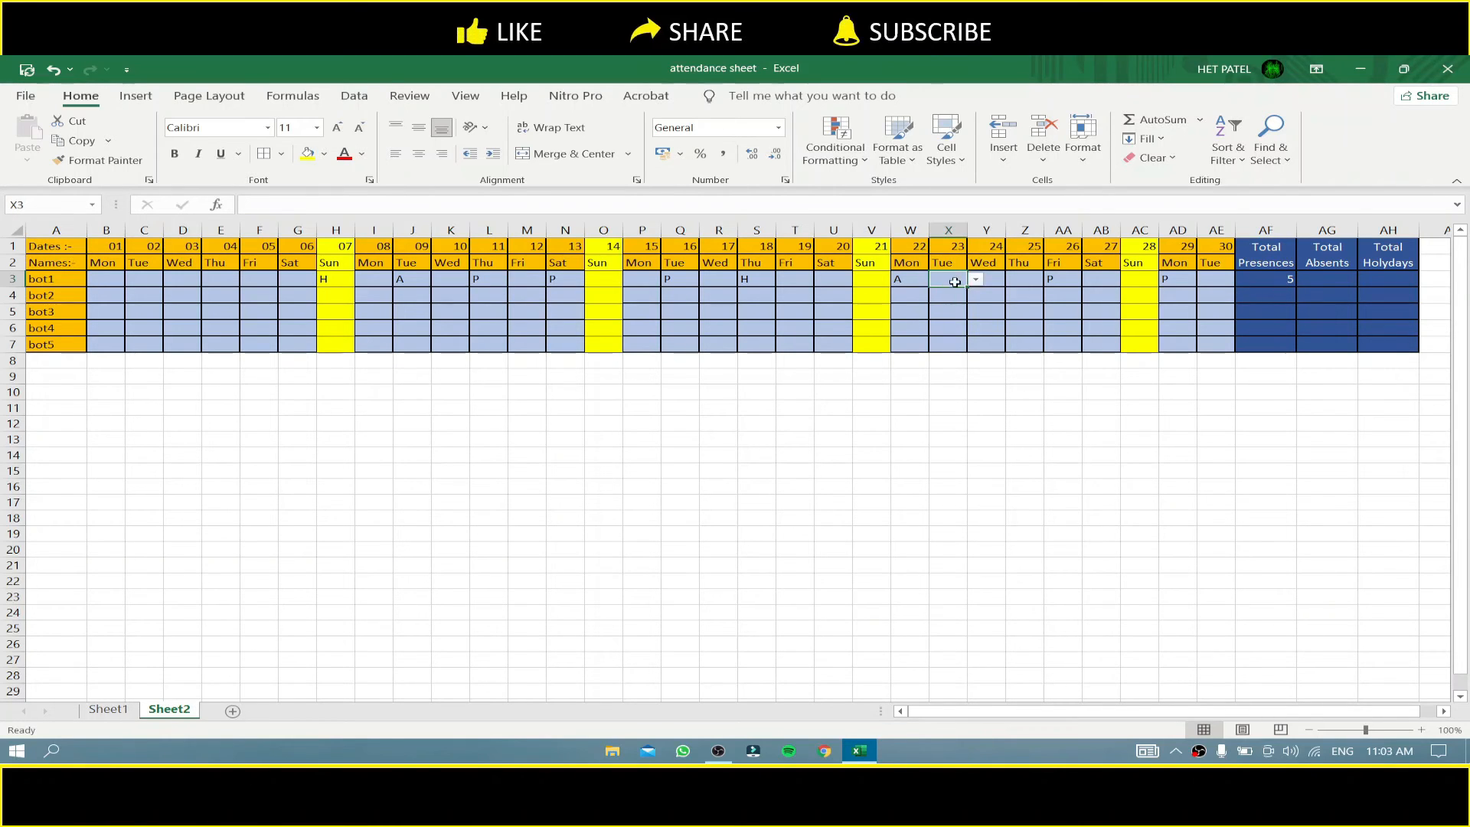
left_click(976, 281)
left_click(968, 294)
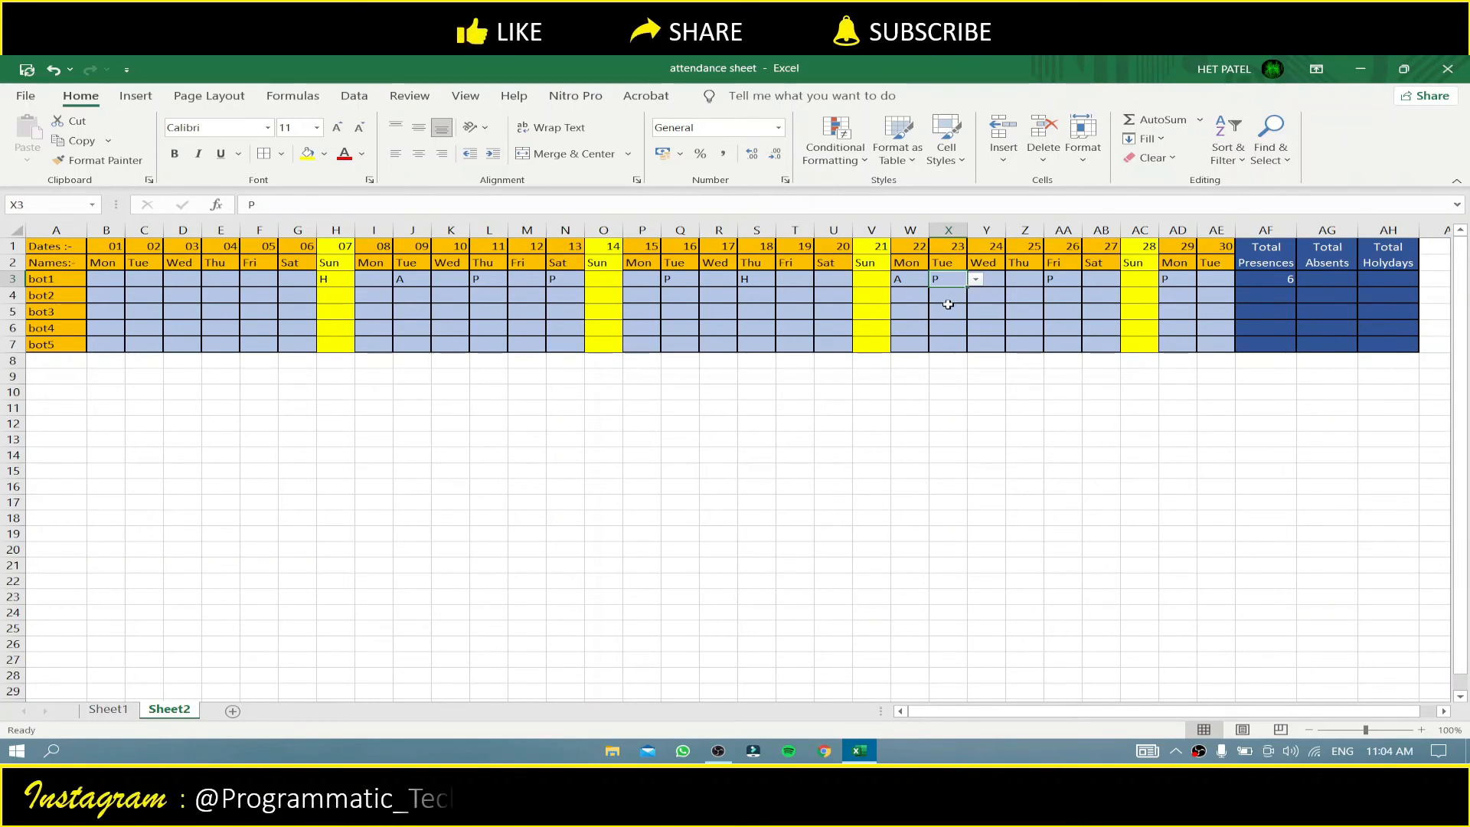
Step: Fill the Total Presences formula from AF3 down through AF7 for all five bots
left_click(1286, 280)
left_click_drag(1299, 287, 1292, 337)
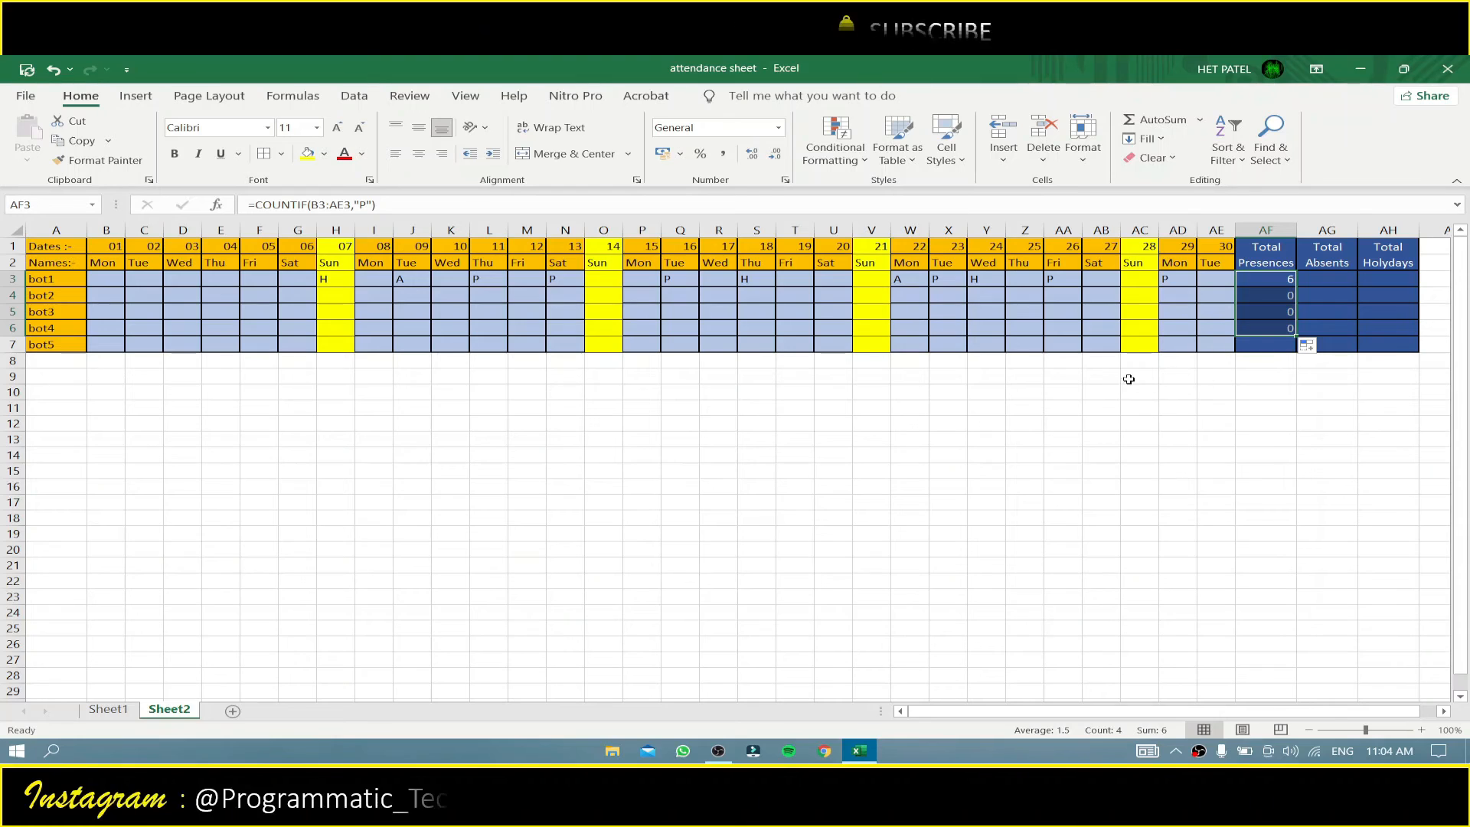
left_click(1264, 363)
left_click(1277, 330)
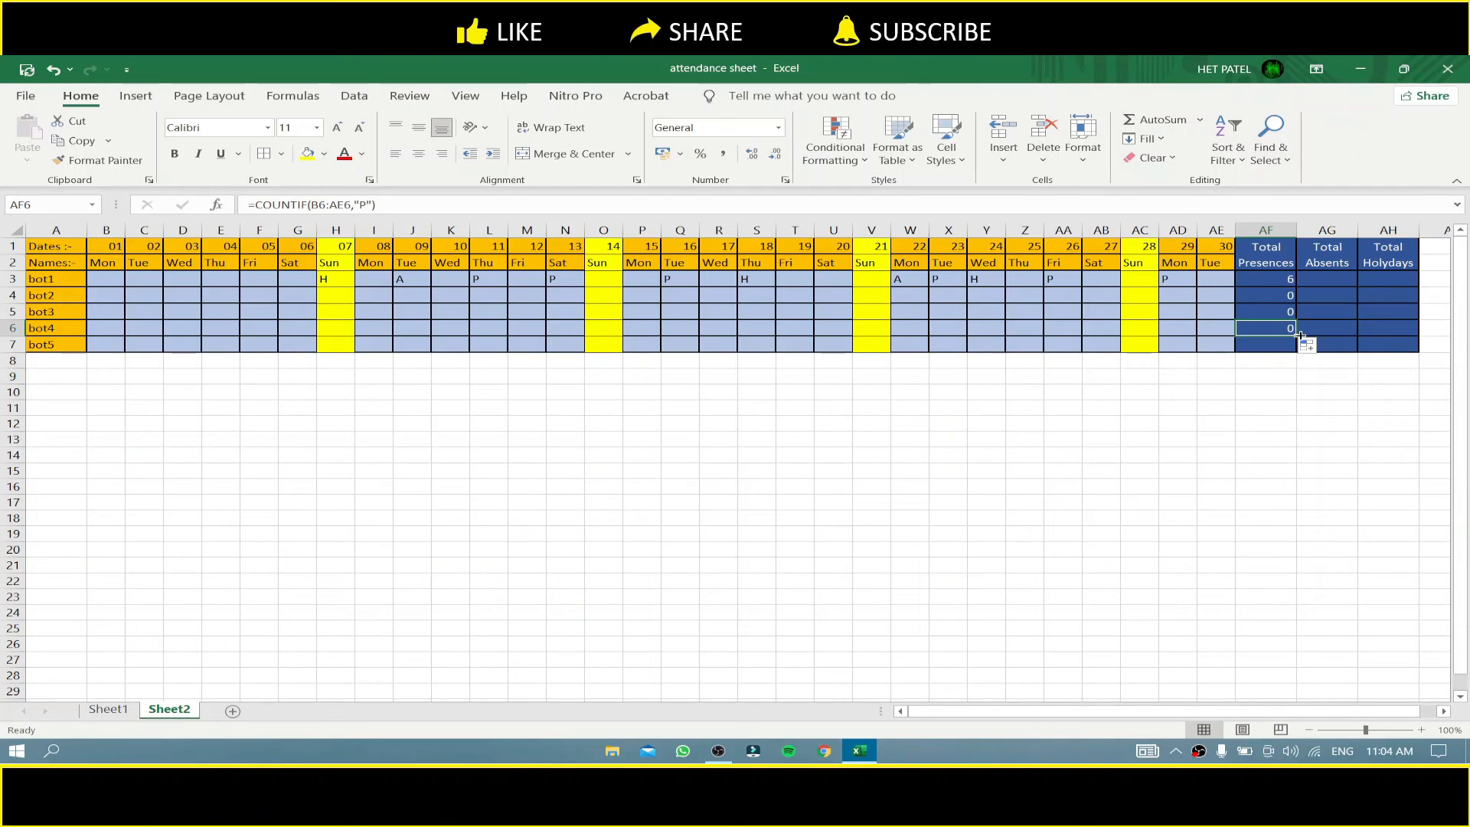
left_click(1280, 278)
left_click_drag(1295, 287, 1291, 349)
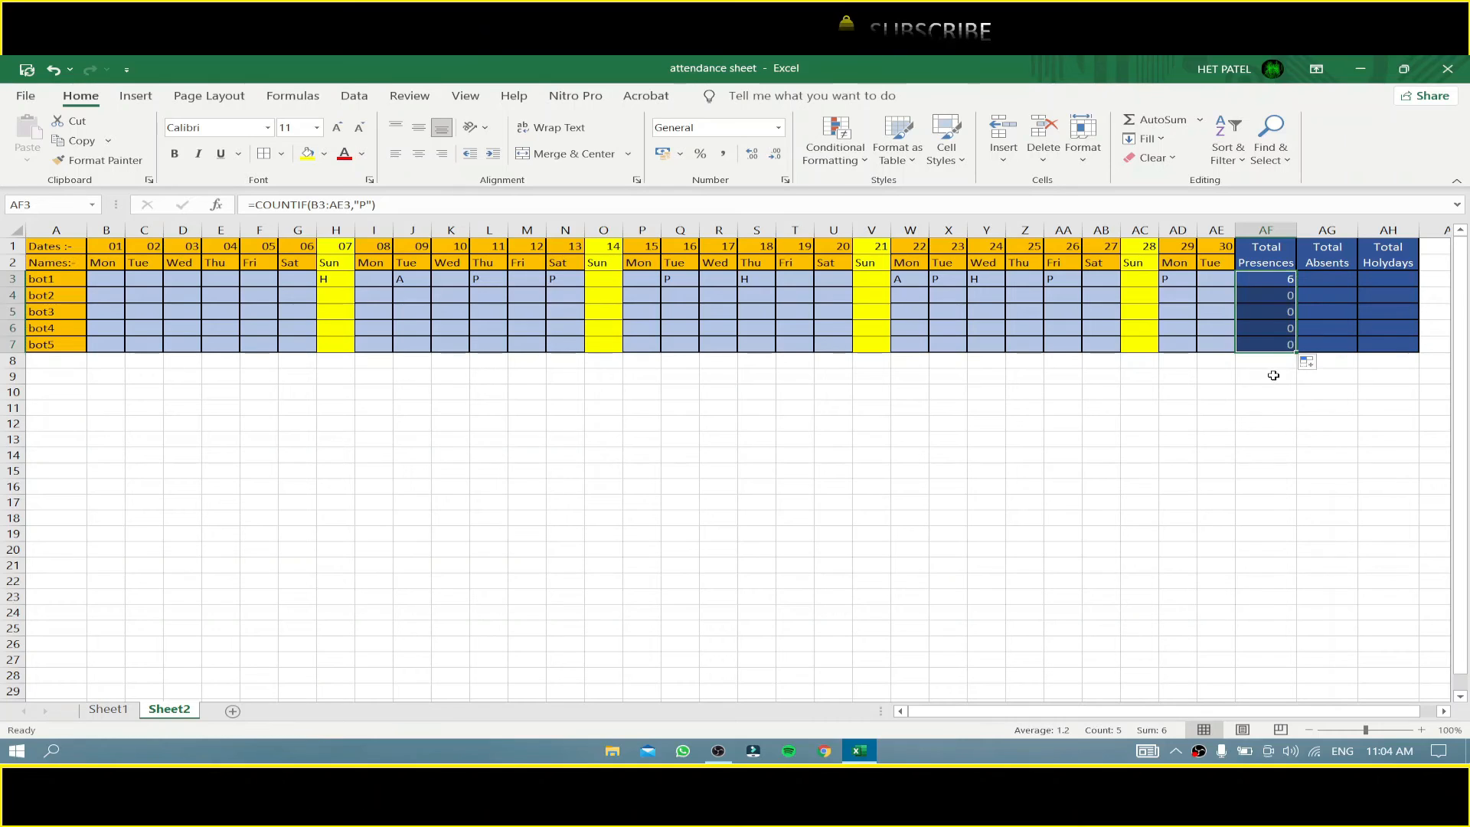
left_click(1282, 371)
Step: Mark bot5 as P on the 20th (U7)
left_click(843, 344)
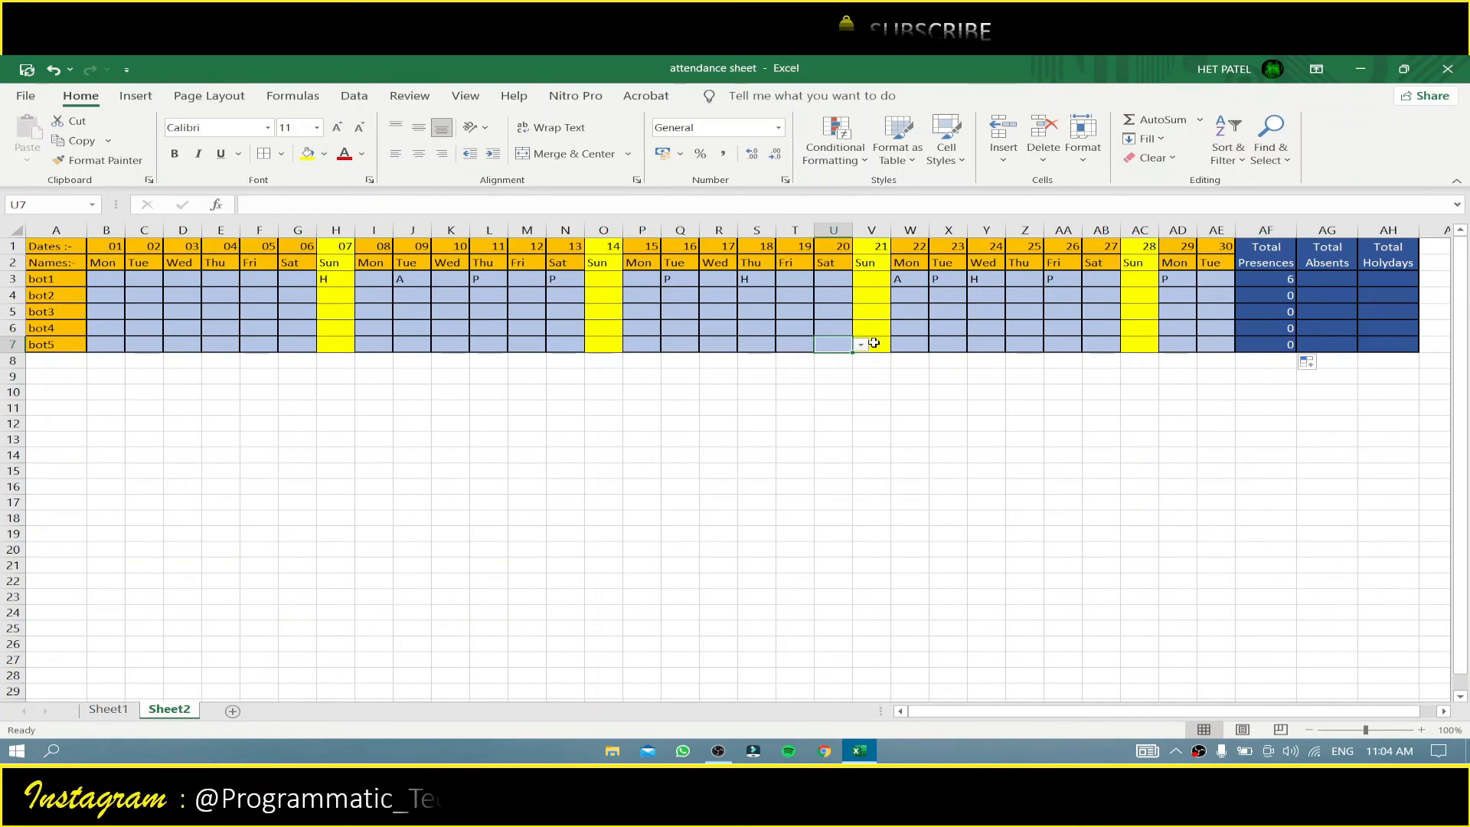
left_click(861, 345)
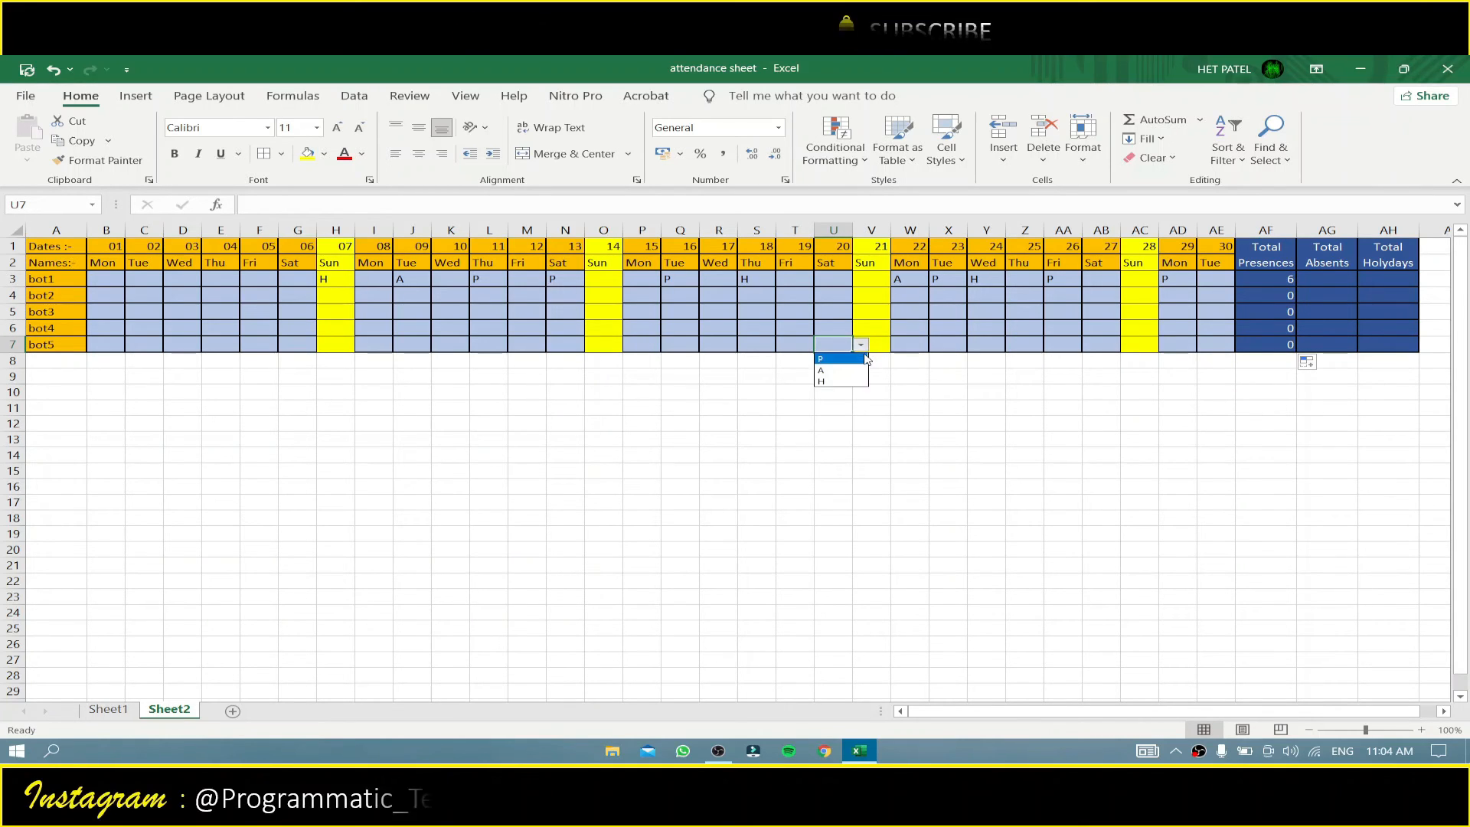
key("Escape")
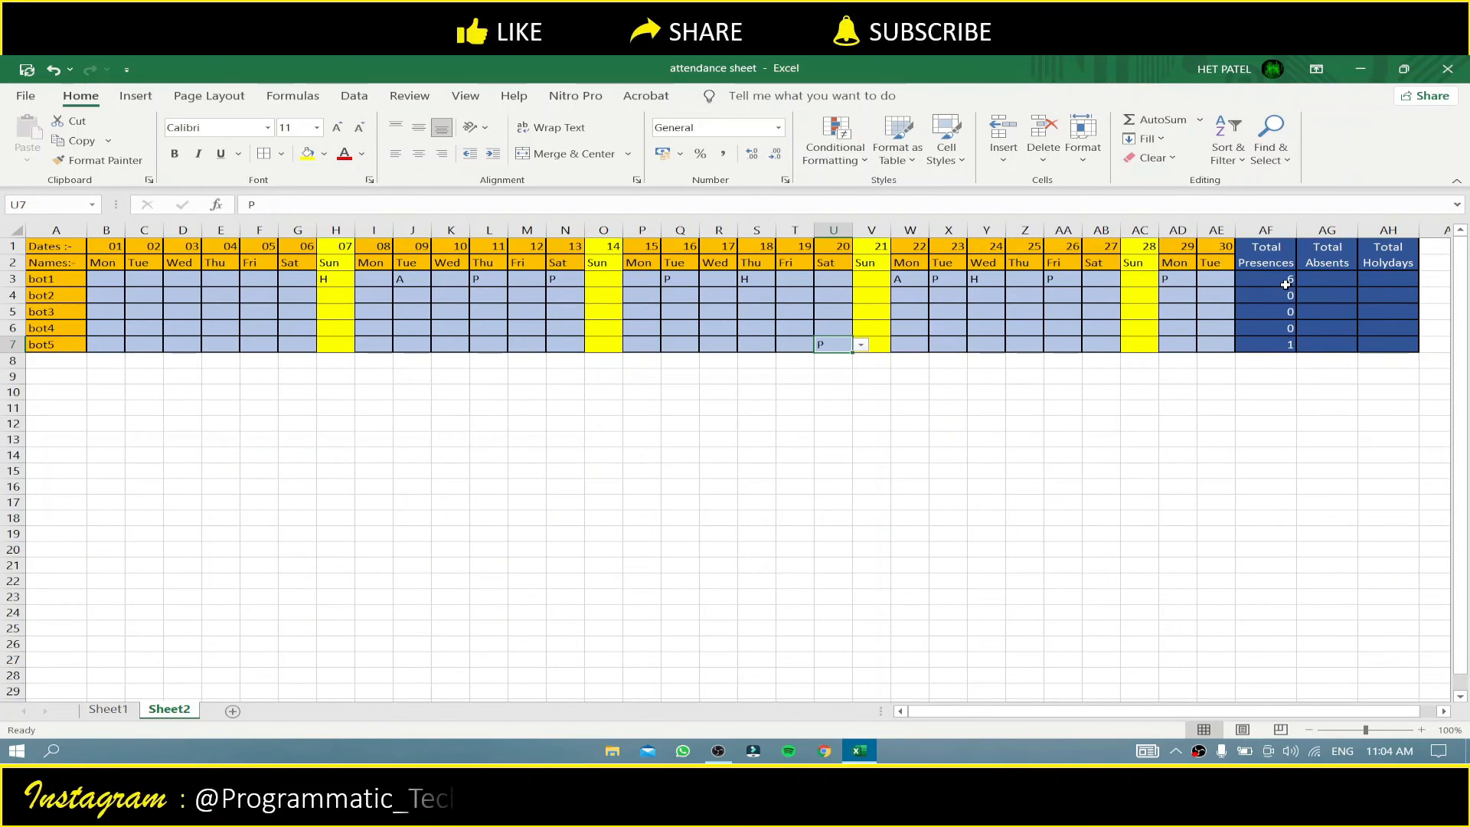
Step: Copy the full text of the COUNTIF formula in the Total Presences cell AF3
left_click(1250, 278)
left_click(835, 204)
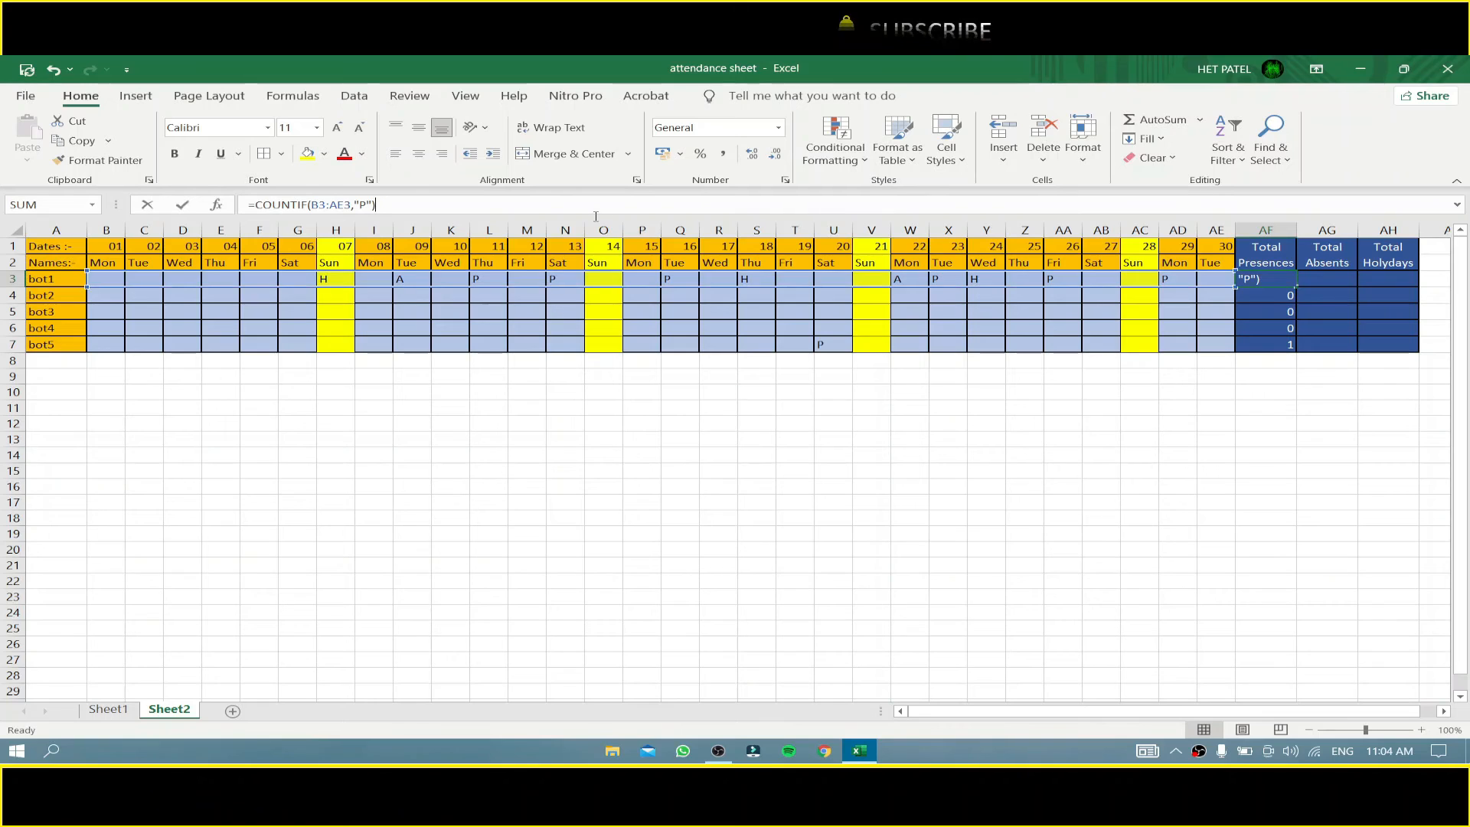
left_click_drag(374, 205, 244, 202)
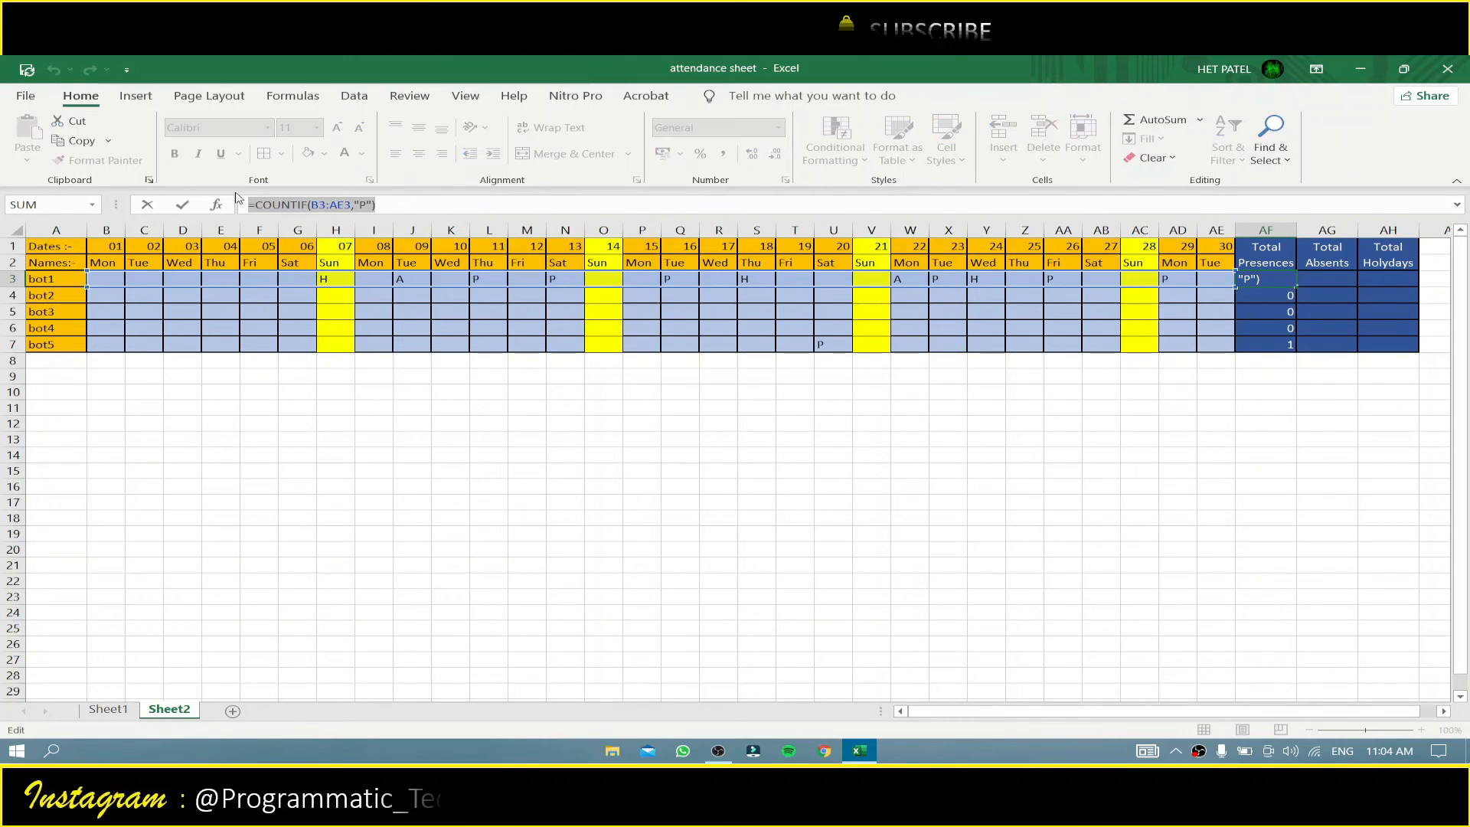
key("ctrl+c")
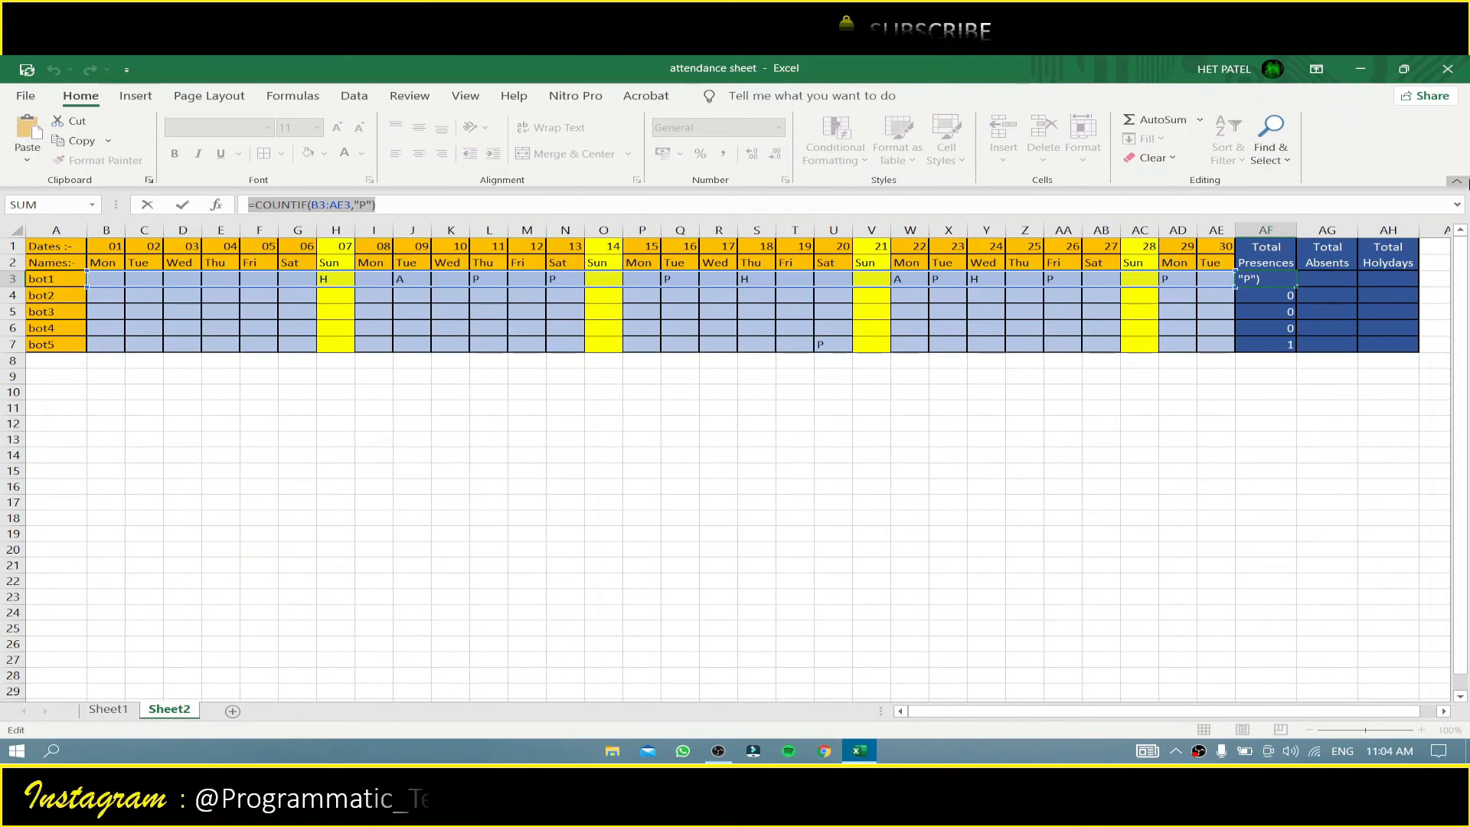
type("=")
left_click(1353, 281)
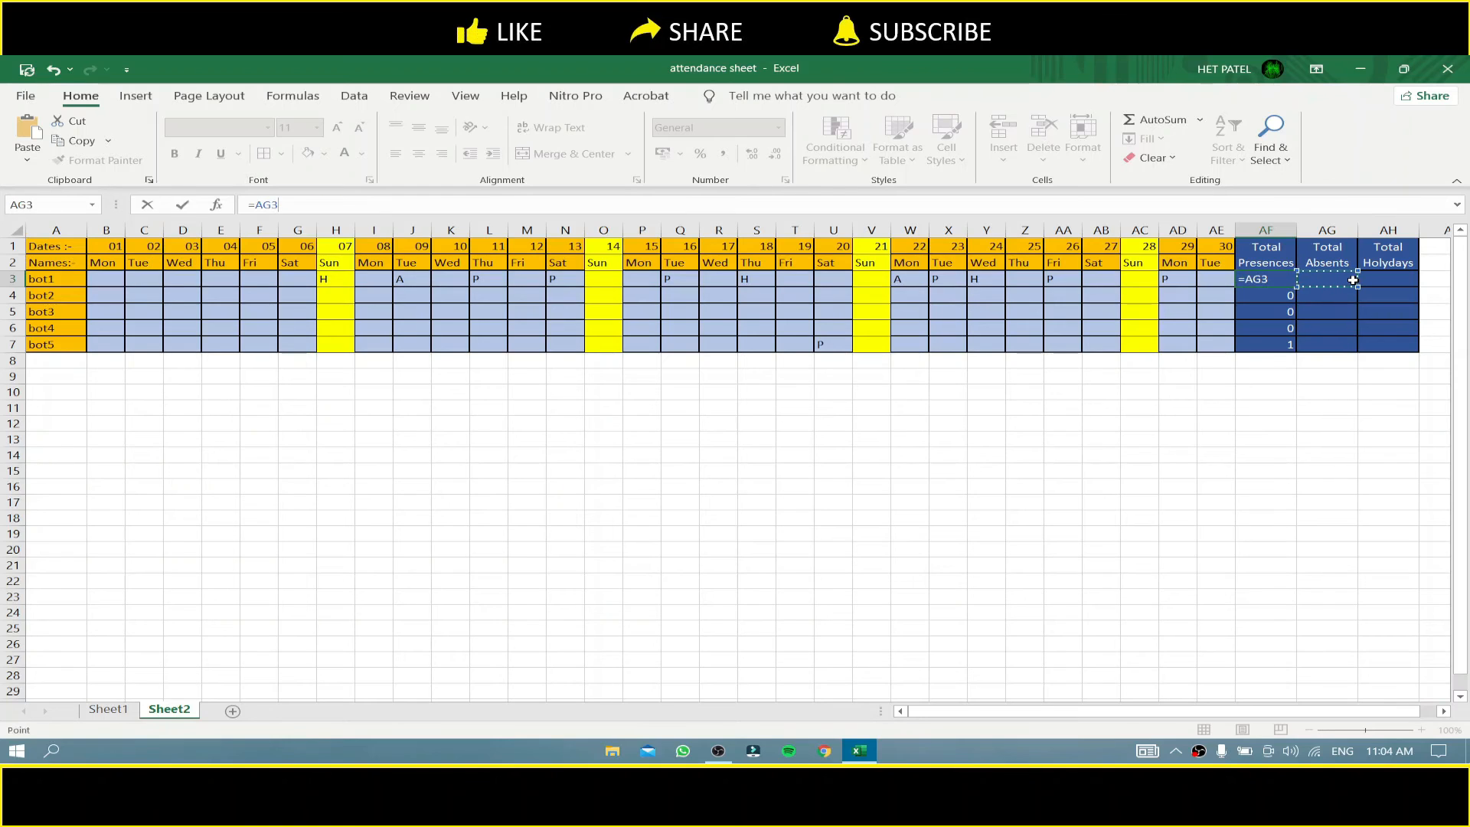
left_click(1333, 360)
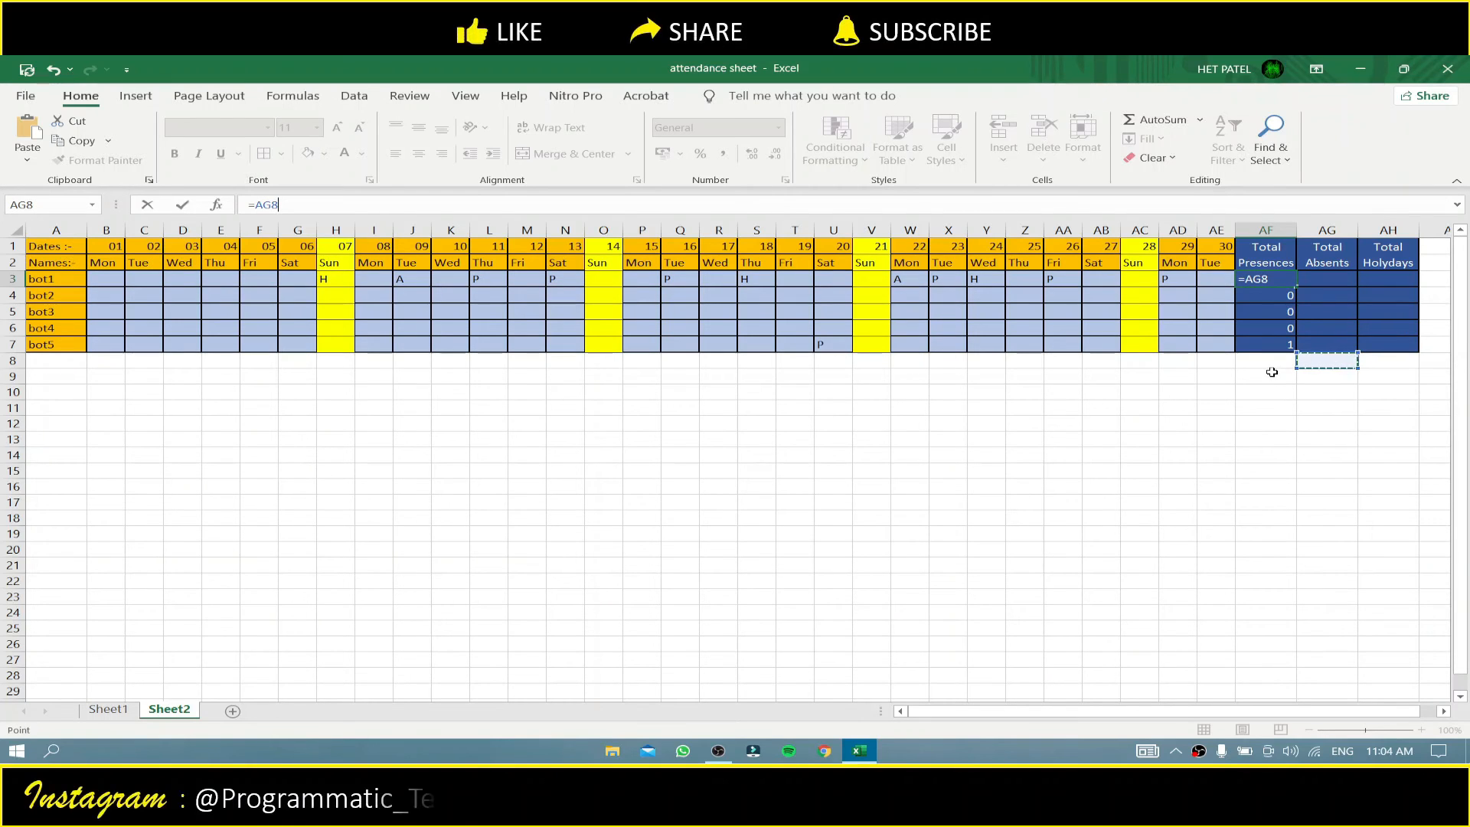
key("ctrl+z")
key("ctrl+z")
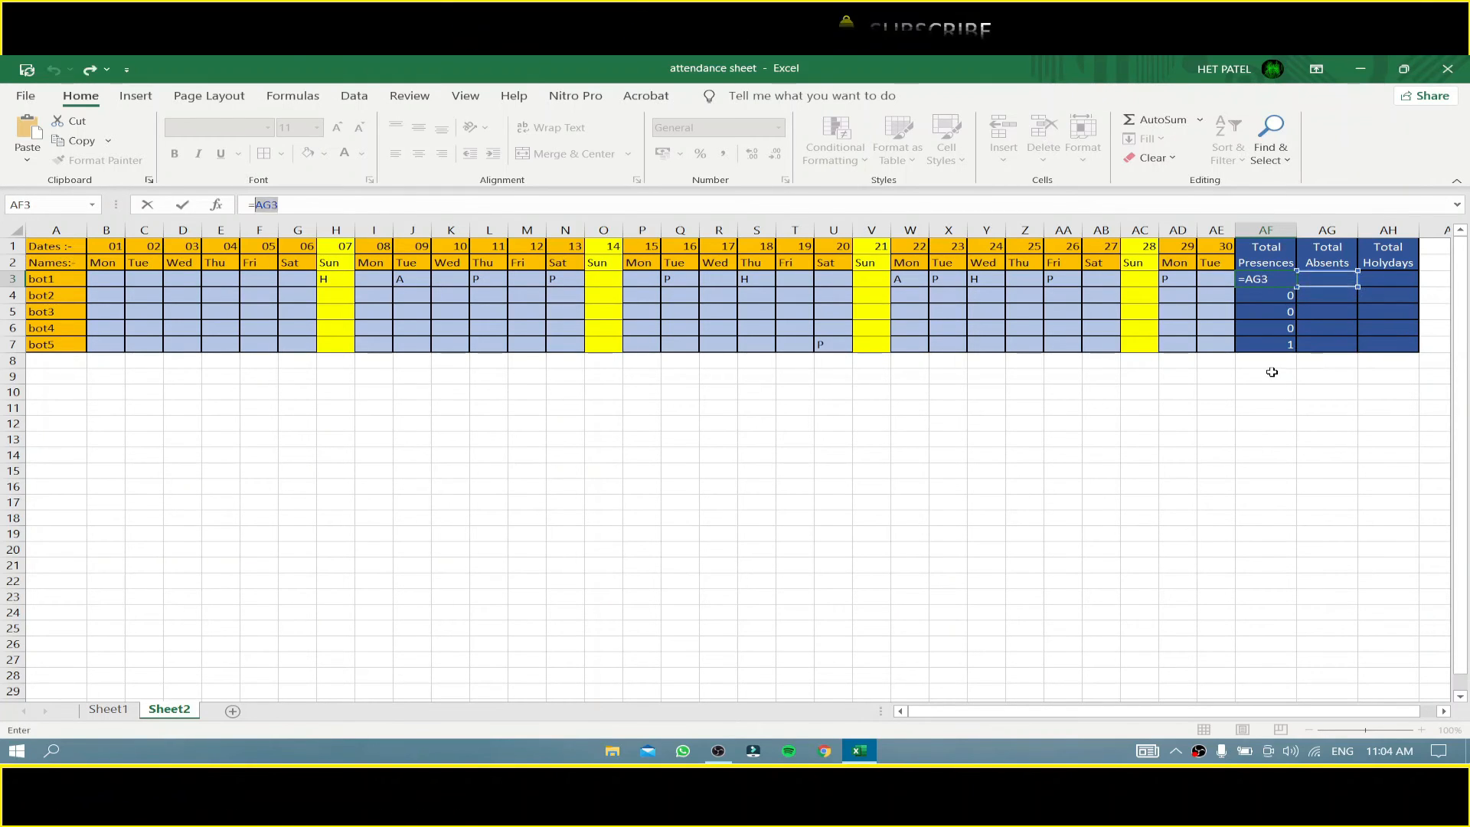
key("ctrl+z")
key("ctrl+z")
left_click(1336, 299)
left_click(1322, 328)
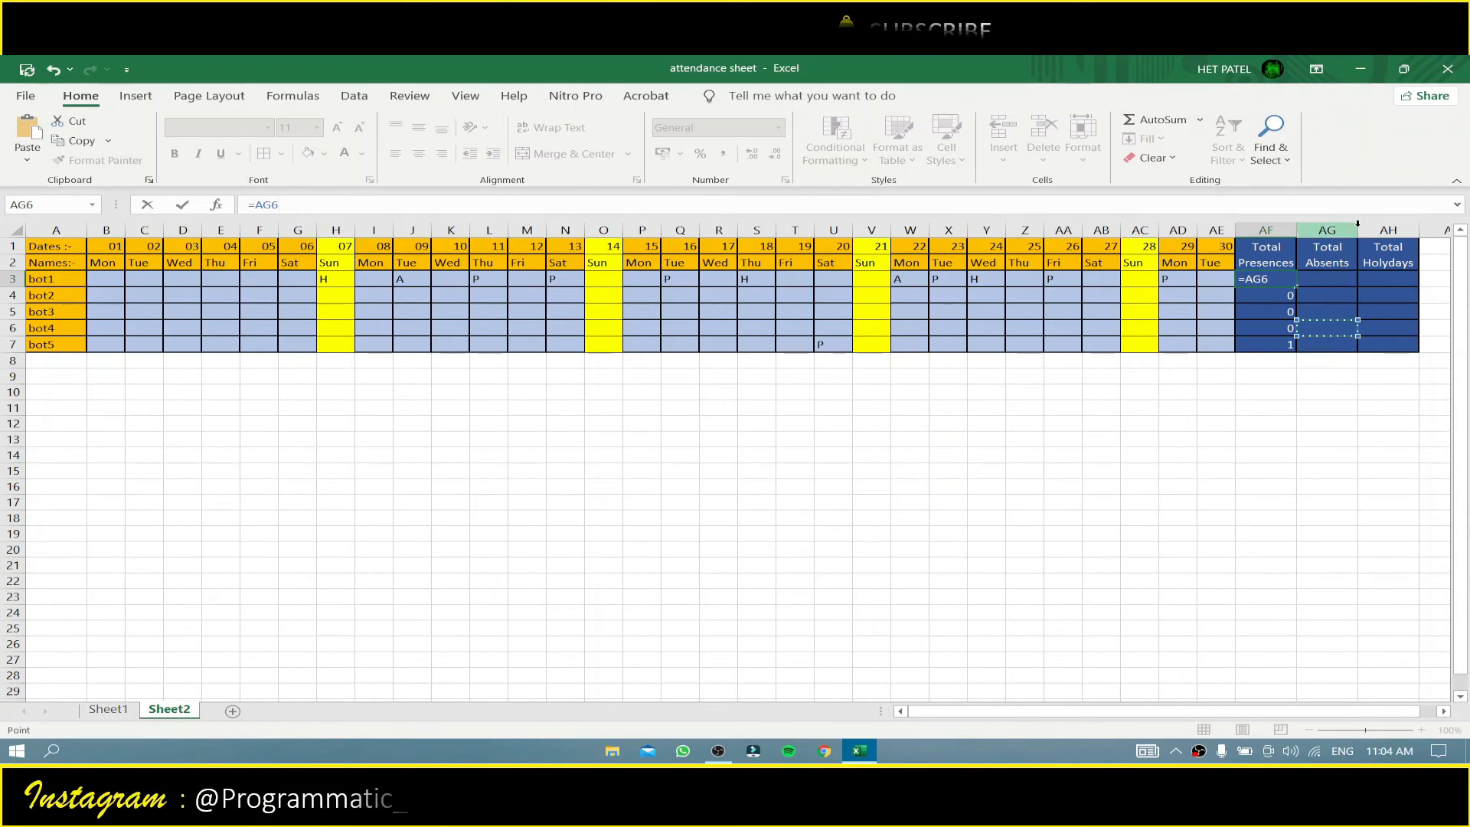
key("BackSpace")
key("BackSpace")
key("BackSpace")
key("BackSpace")
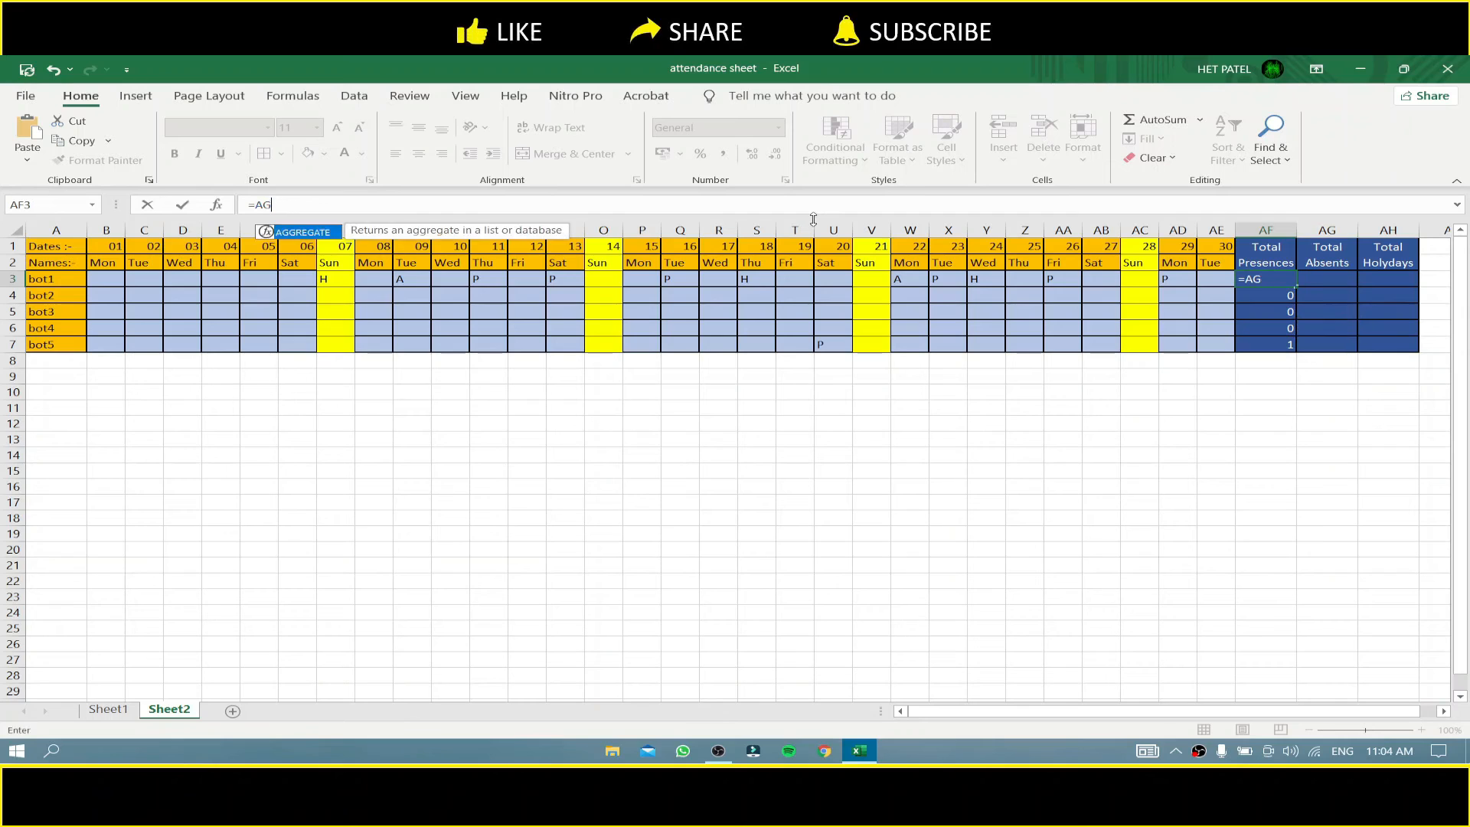
left_click(679, 311)
Step: Check the contents of the Total Presences cells from AF3 down to AF5
left_click(1282, 266)
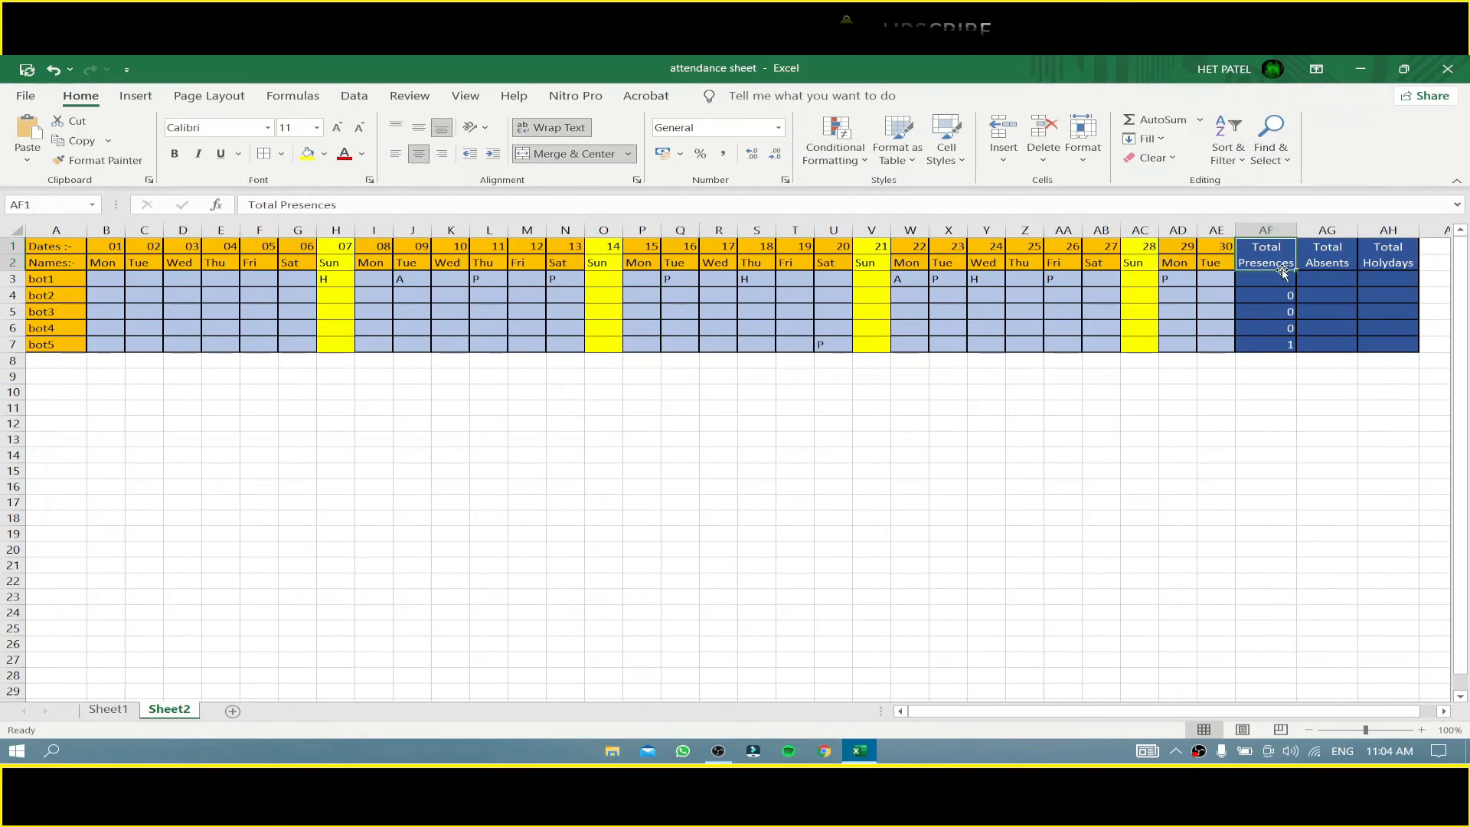
left_click(1282, 279)
left_click(1288, 295)
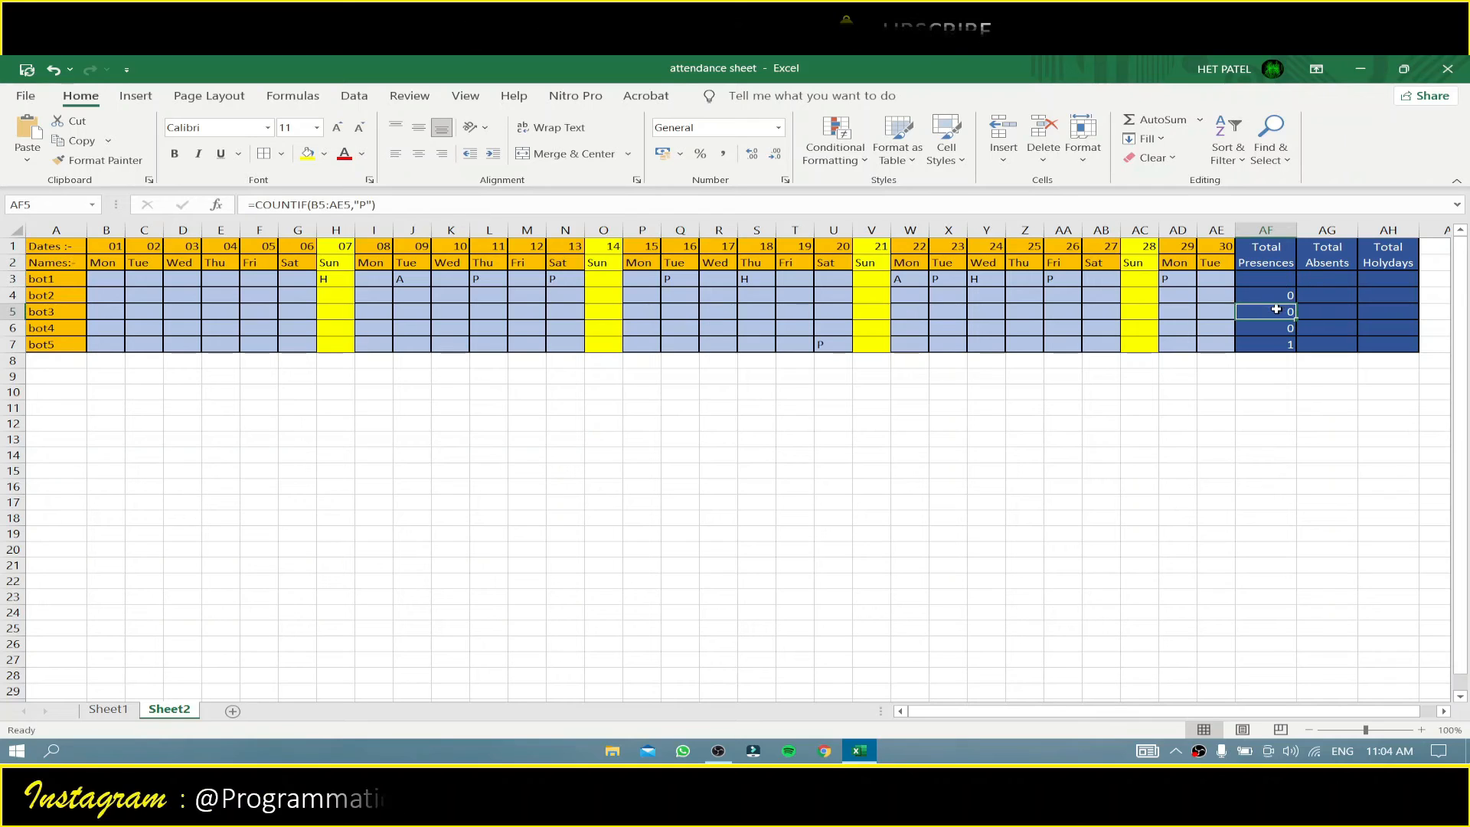